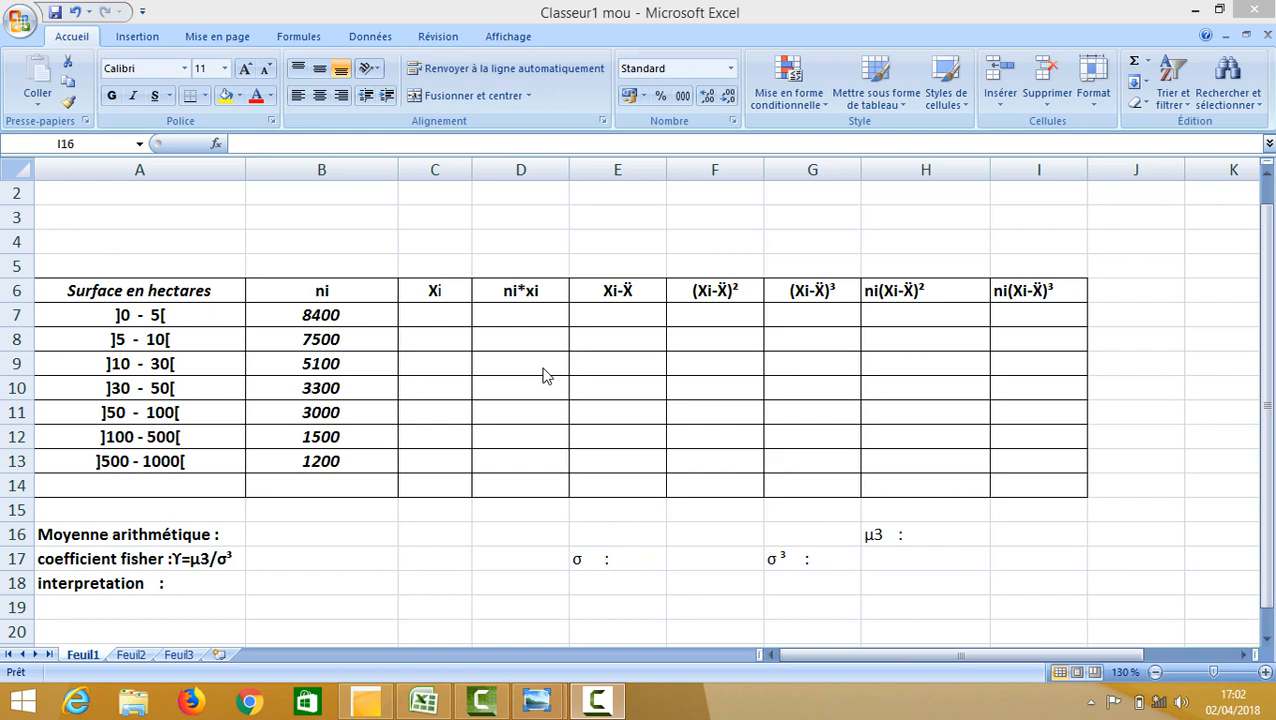
# Step: Examine the handwritten formulas for μ3, σ, σ³ and the Fisher coefficient, with its interpretation rules, in photo 20180402_090659 in Windows Photo Viewer
pyautogui.moveTo(540, 705)
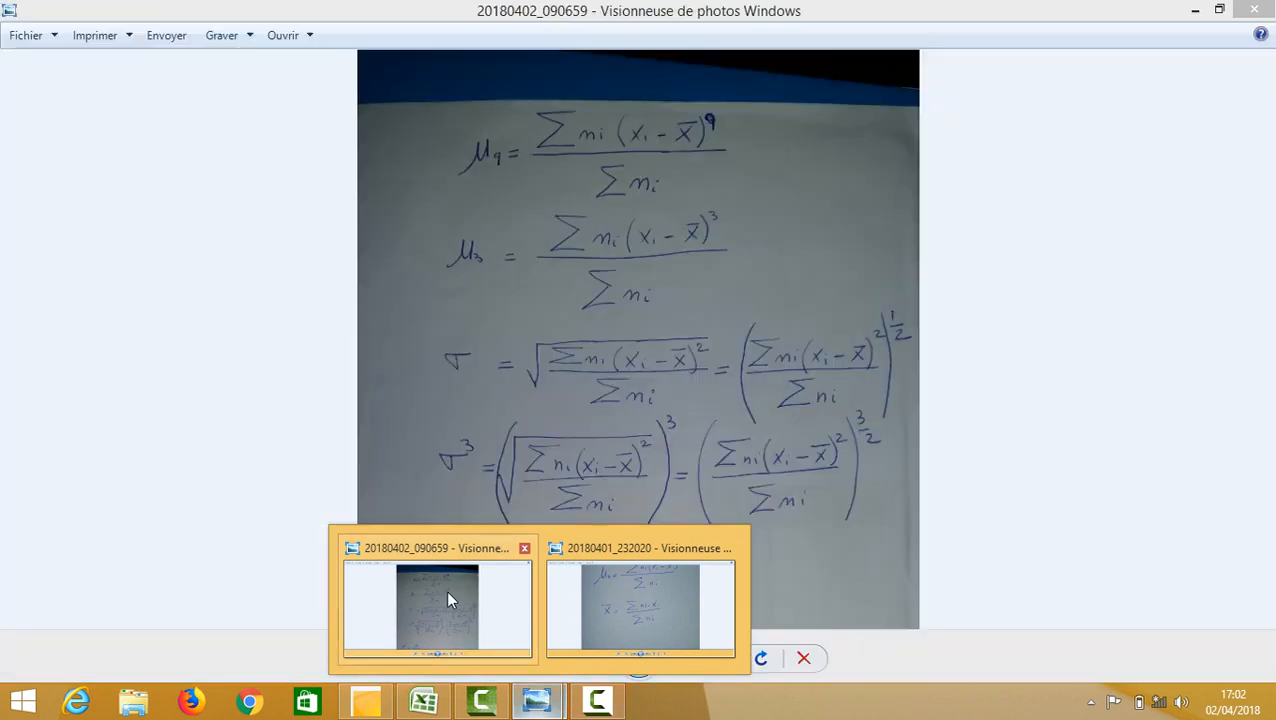
pyautogui.click(446, 589)
pyautogui.scroll(-1, 563, 527)
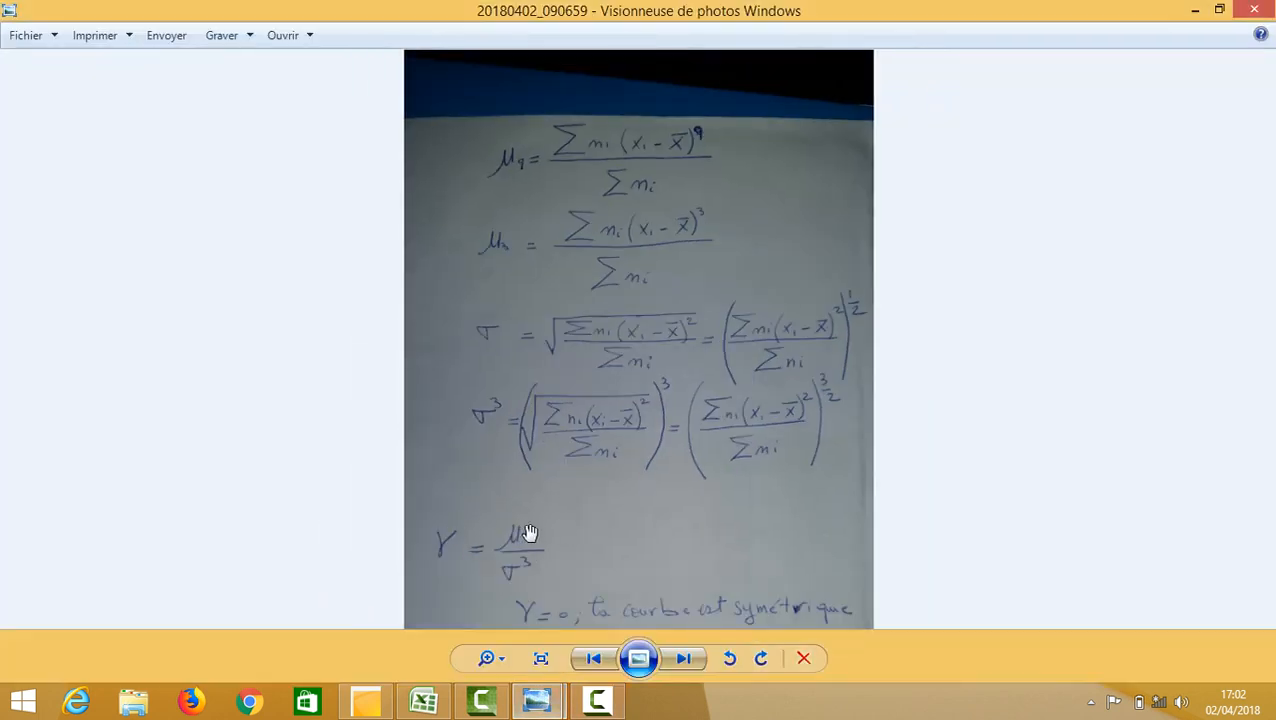
pyautogui.scroll(-1, 566, 547)
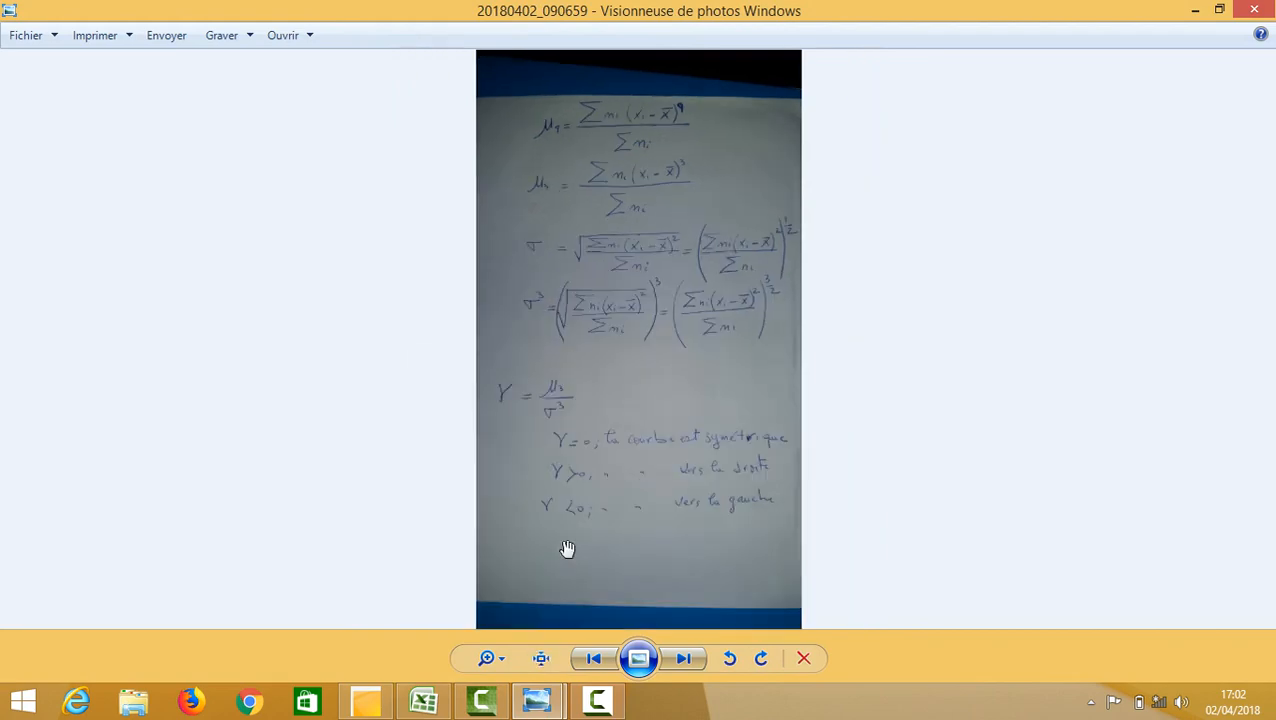
pyautogui.scroll(3, 566, 547)
pyautogui.moveTo(478, 209); pyautogui.dragTo(605, 424)
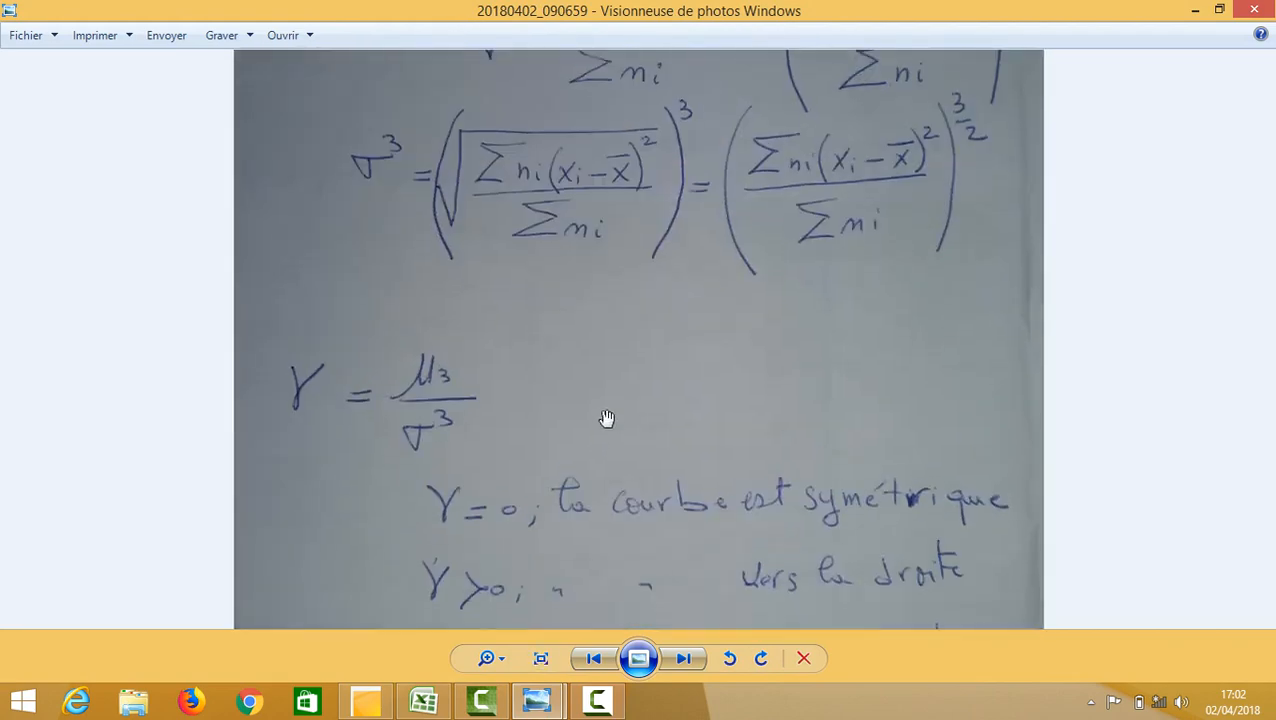
pyautogui.scroll(1, 607, 412)
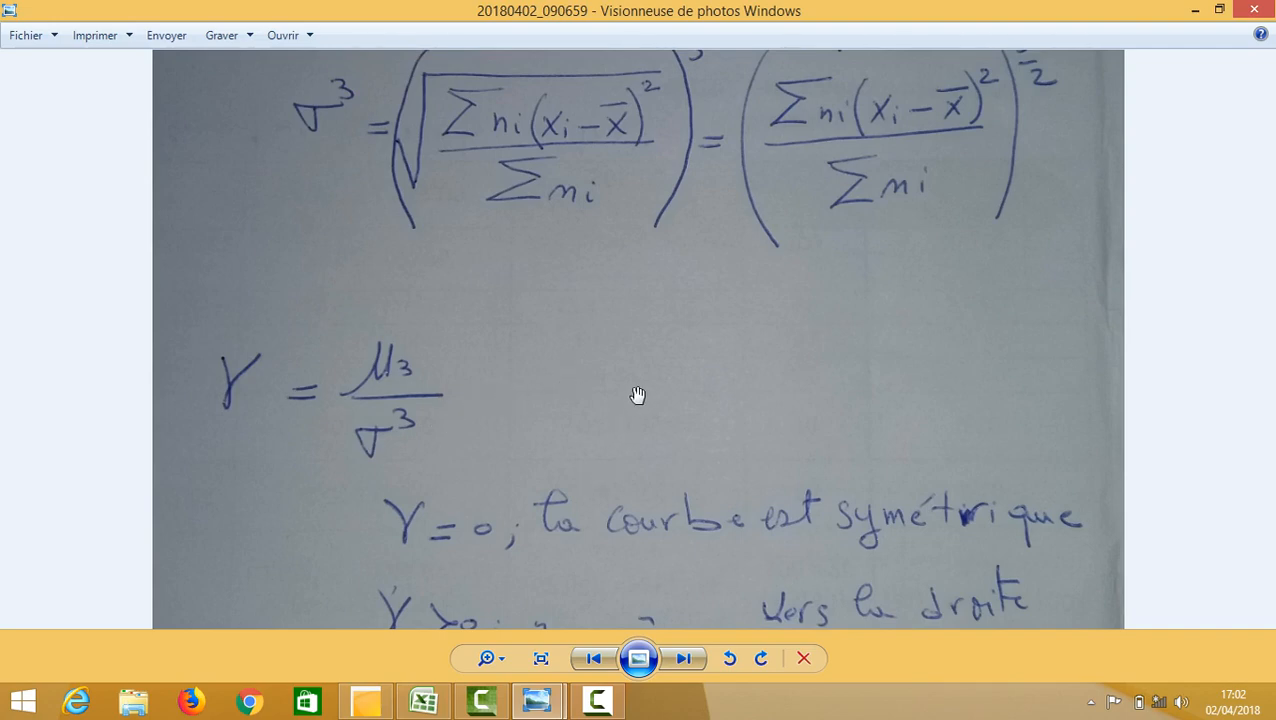
pyautogui.moveTo(621, 421); pyautogui.dragTo(627, 250)
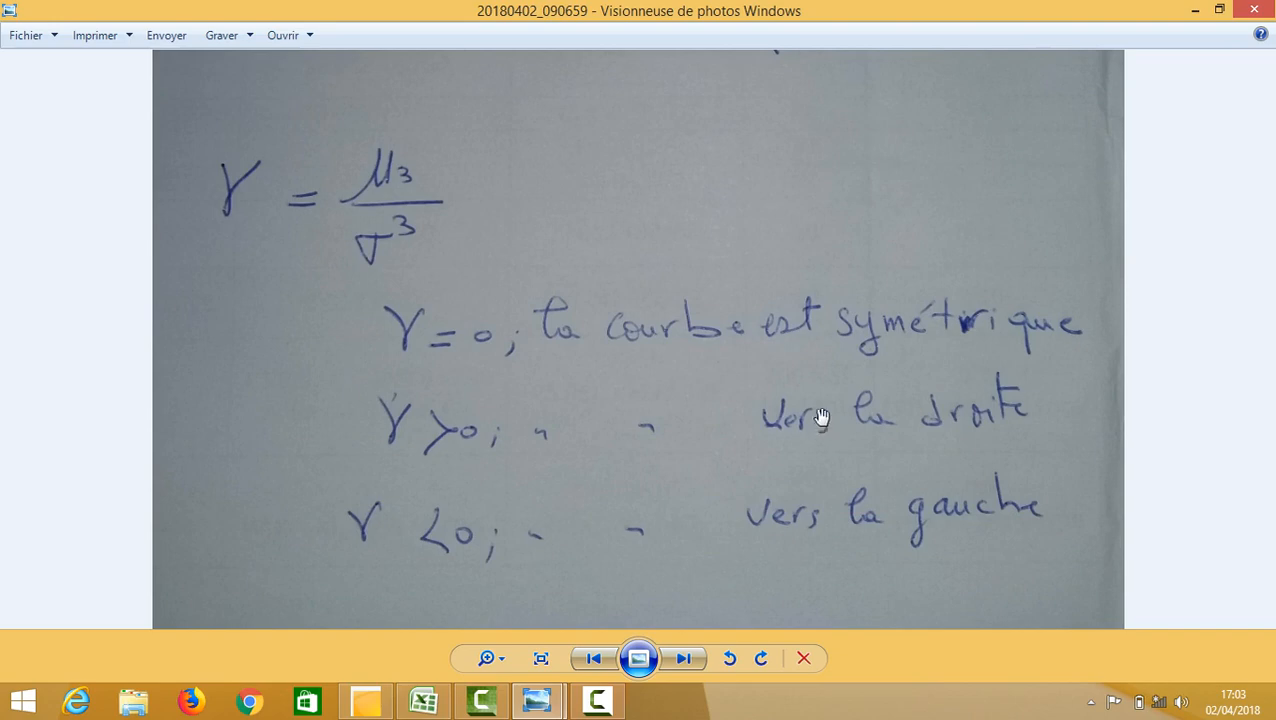
pyautogui.moveTo(598, 189); pyautogui.dragTo(573, 351)
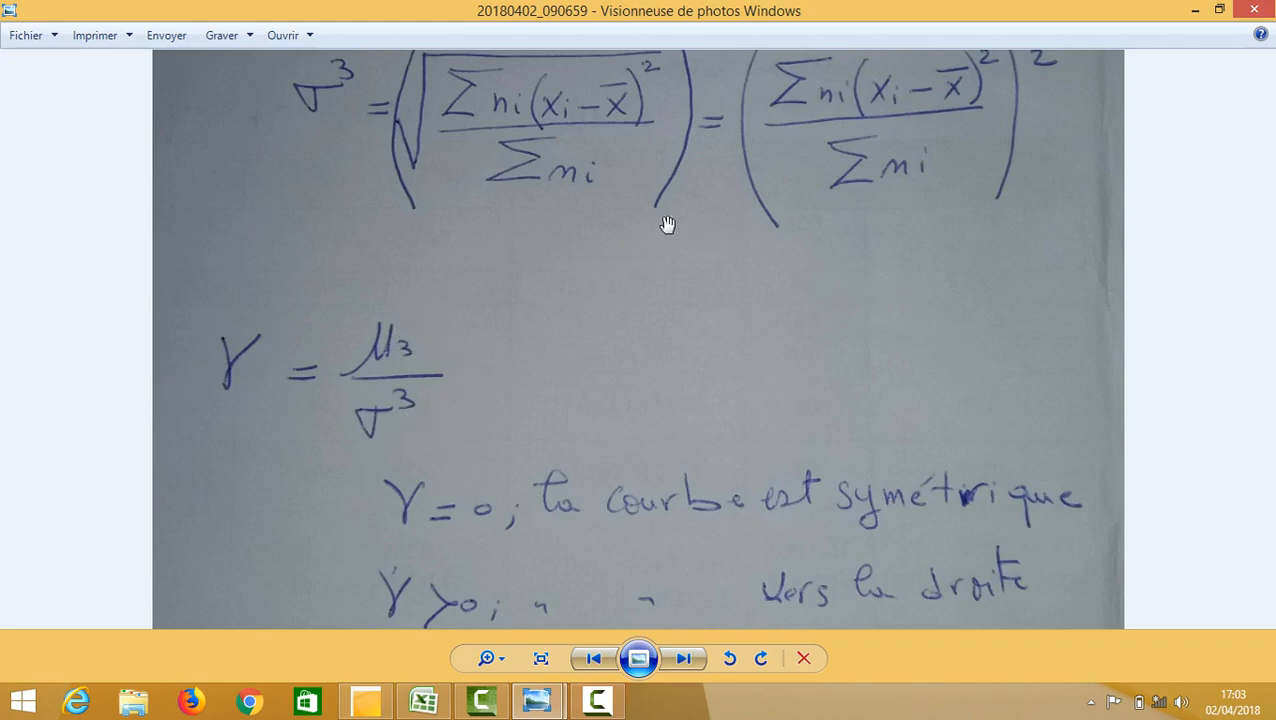
pyautogui.moveTo(664, 225); pyautogui.dragTo(666, 426)
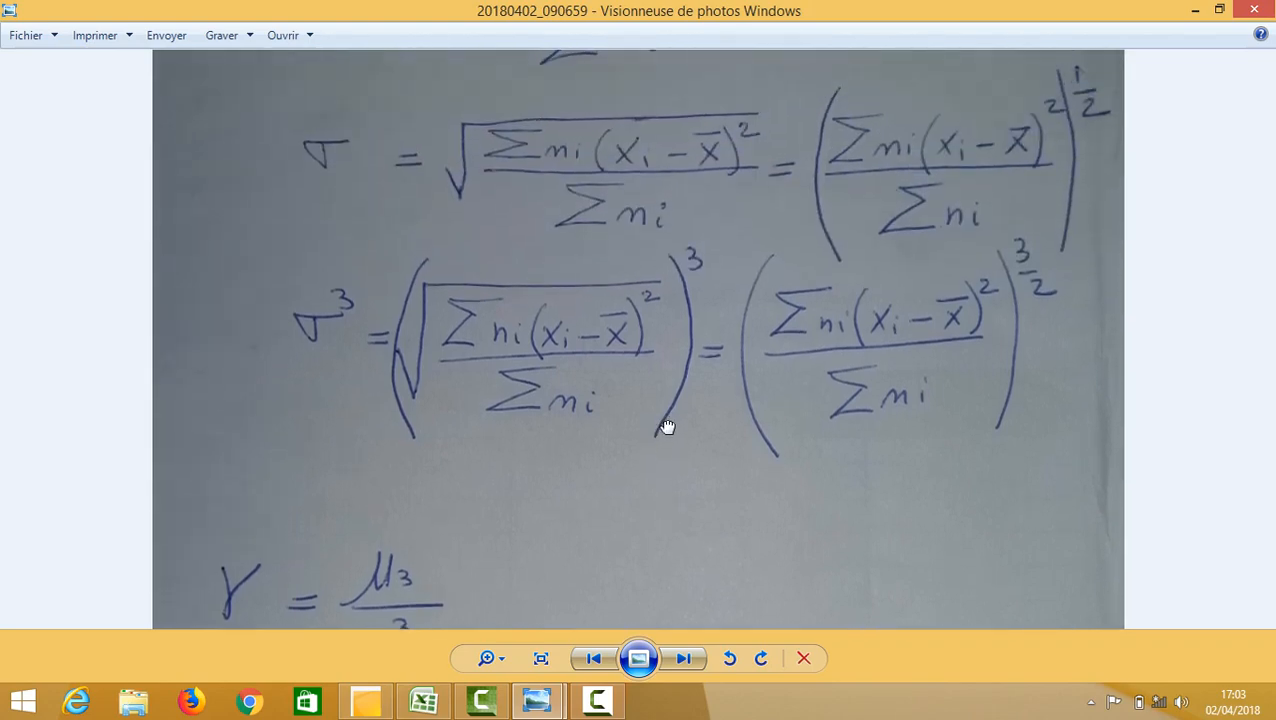
pyautogui.moveTo(668, 427); pyautogui.dragTo(703, 632)
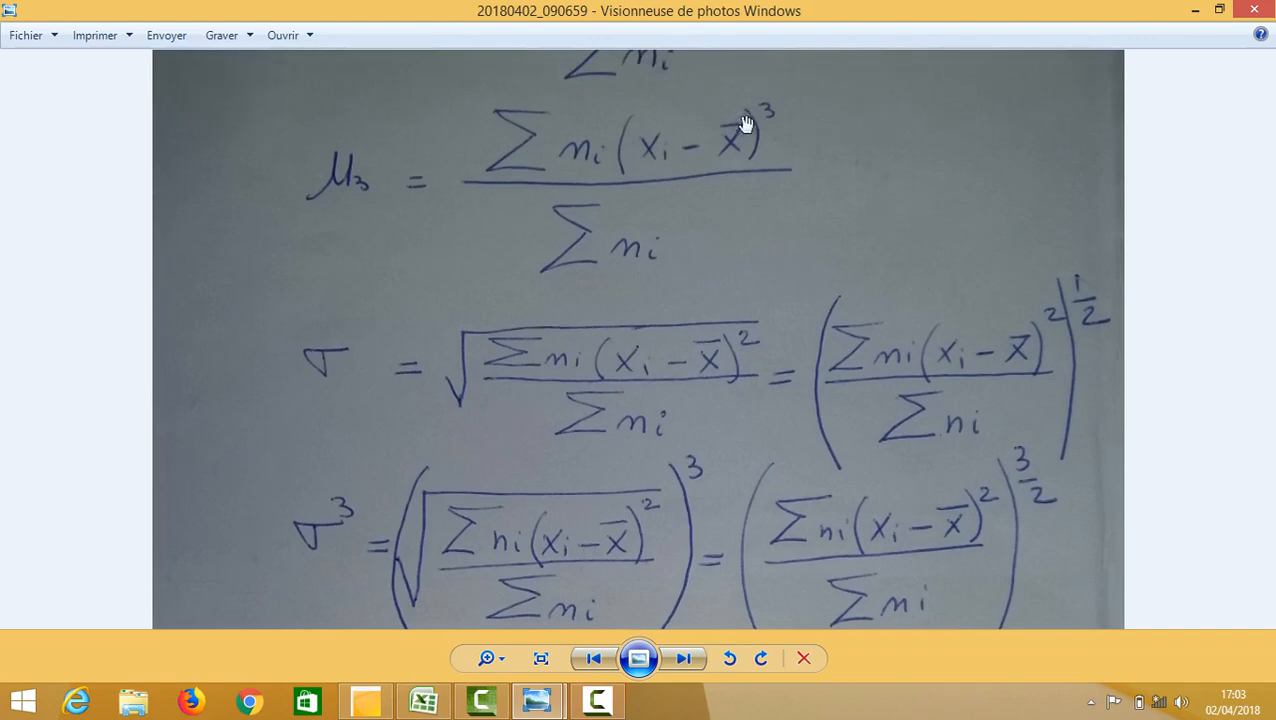
pyautogui.scroll(1, 698, 262)
pyautogui.scroll(-3, 698, 266)
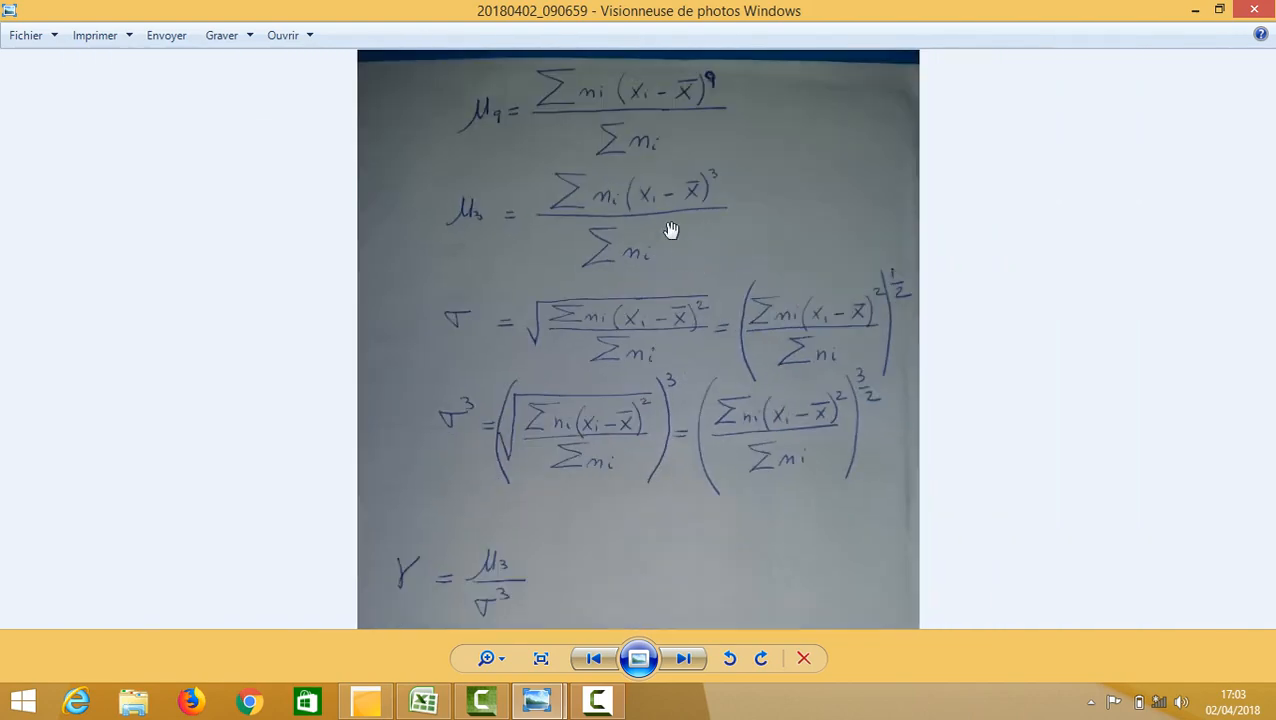
pyautogui.moveTo(669, 231); pyautogui.dragTo(645, 288)
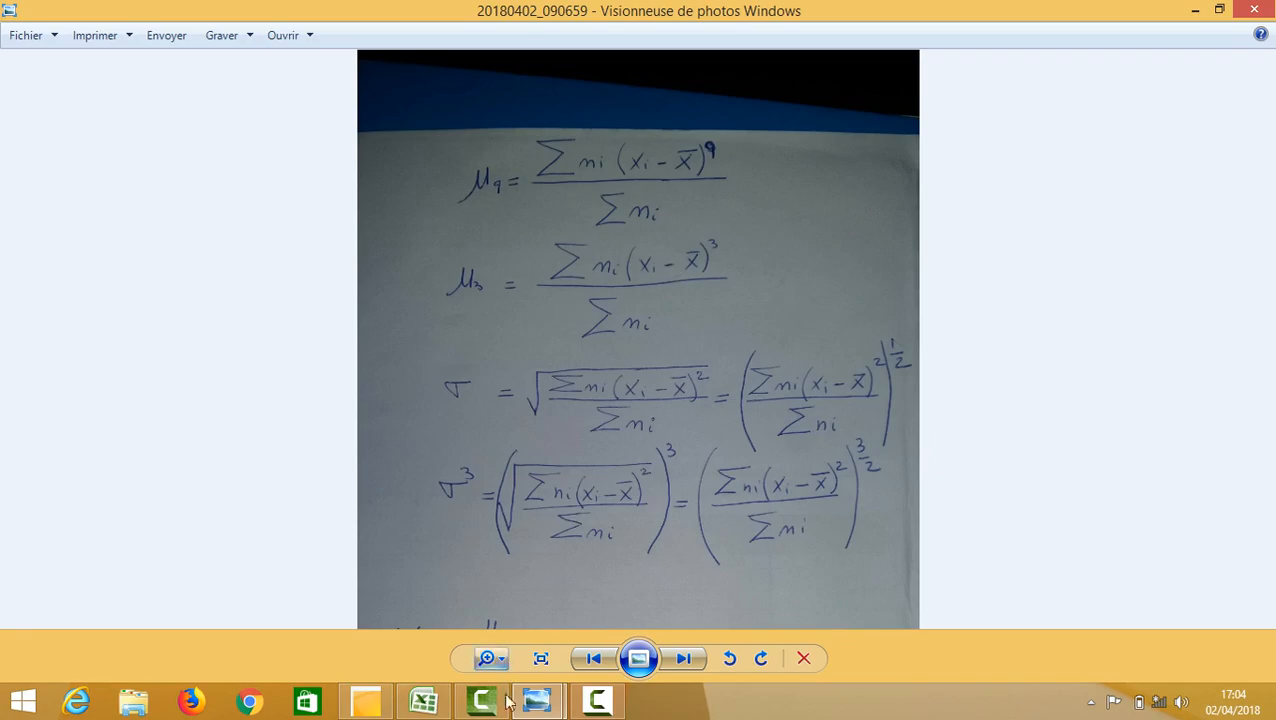
# Step: Switch to the Excel workbook and enter the first three Xi class midpoints in C7:C9 as =5/2, =15/2 and =40/2
pyautogui.click(424, 703)
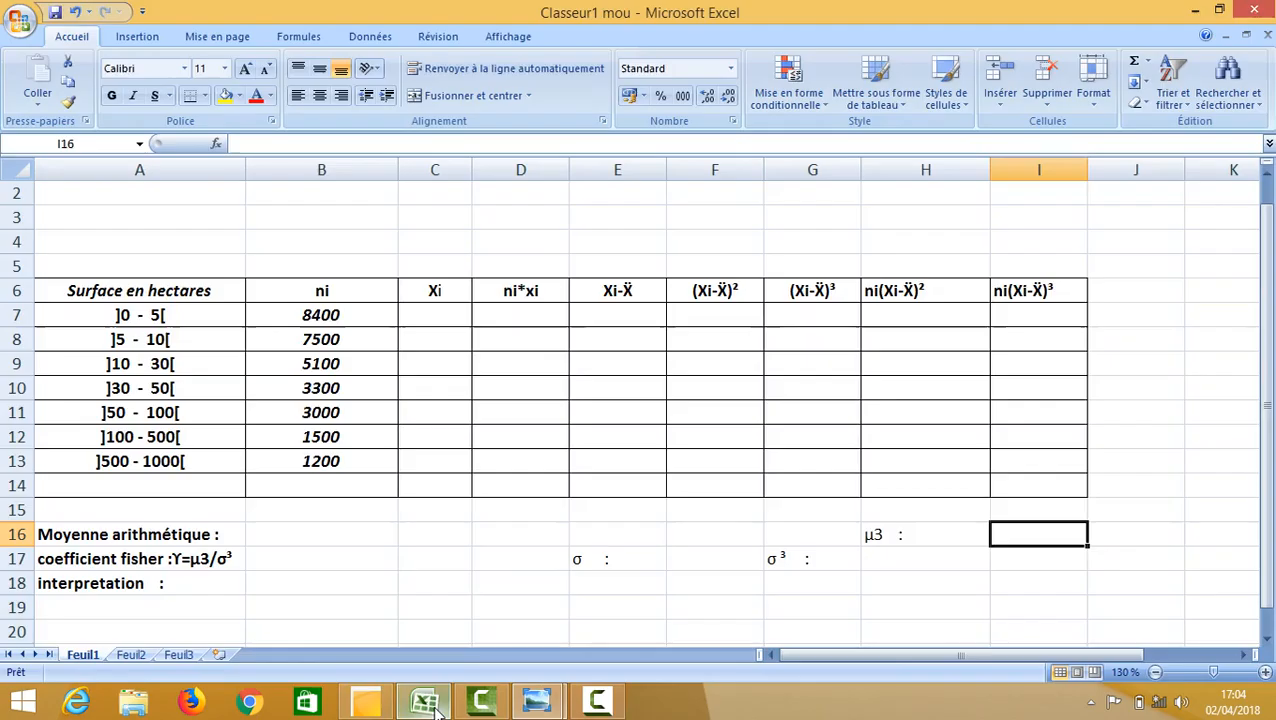
pyautogui.click(442, 309)
pyautogui.write('=5/2')
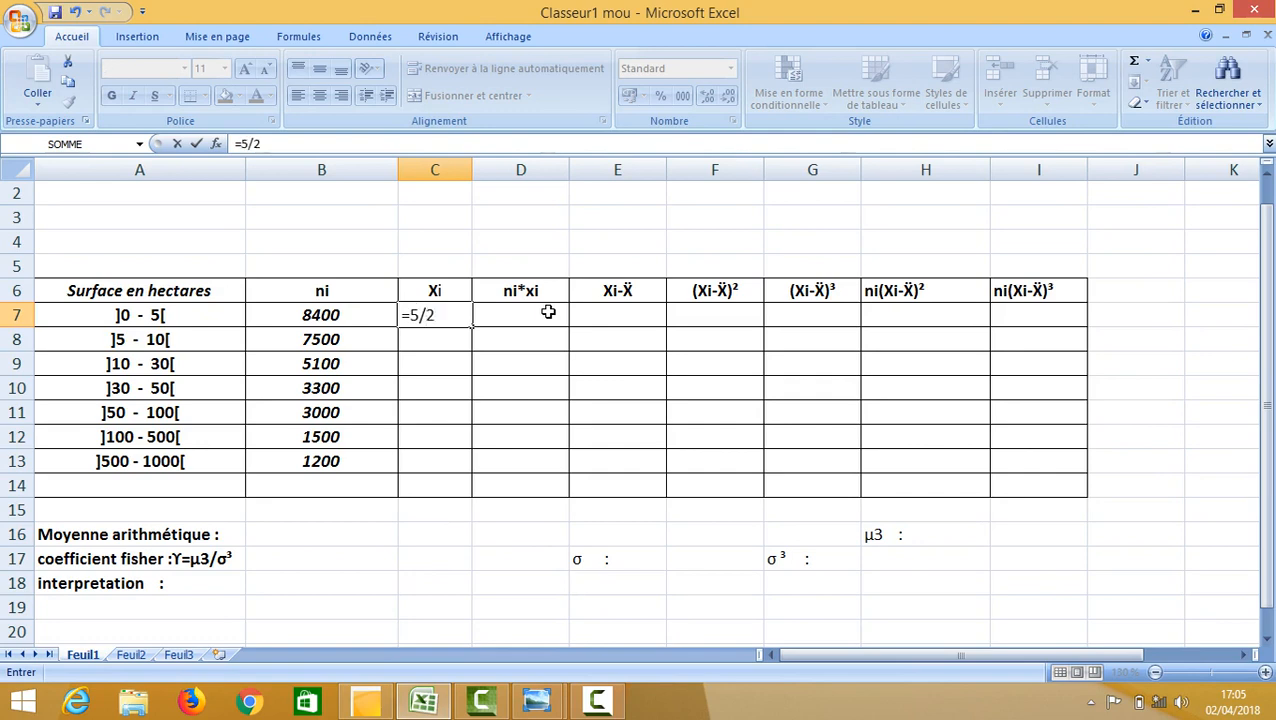
pyautogui.press('Return')
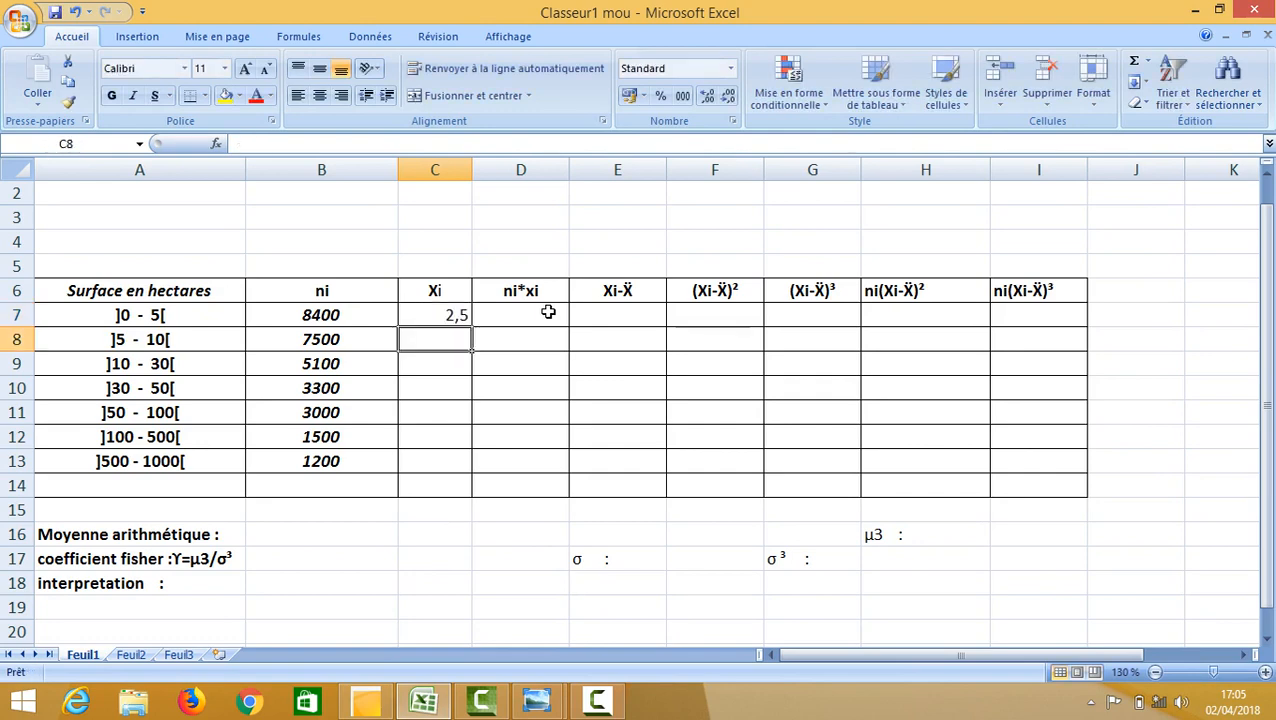
pyautogui.write('=15/2')
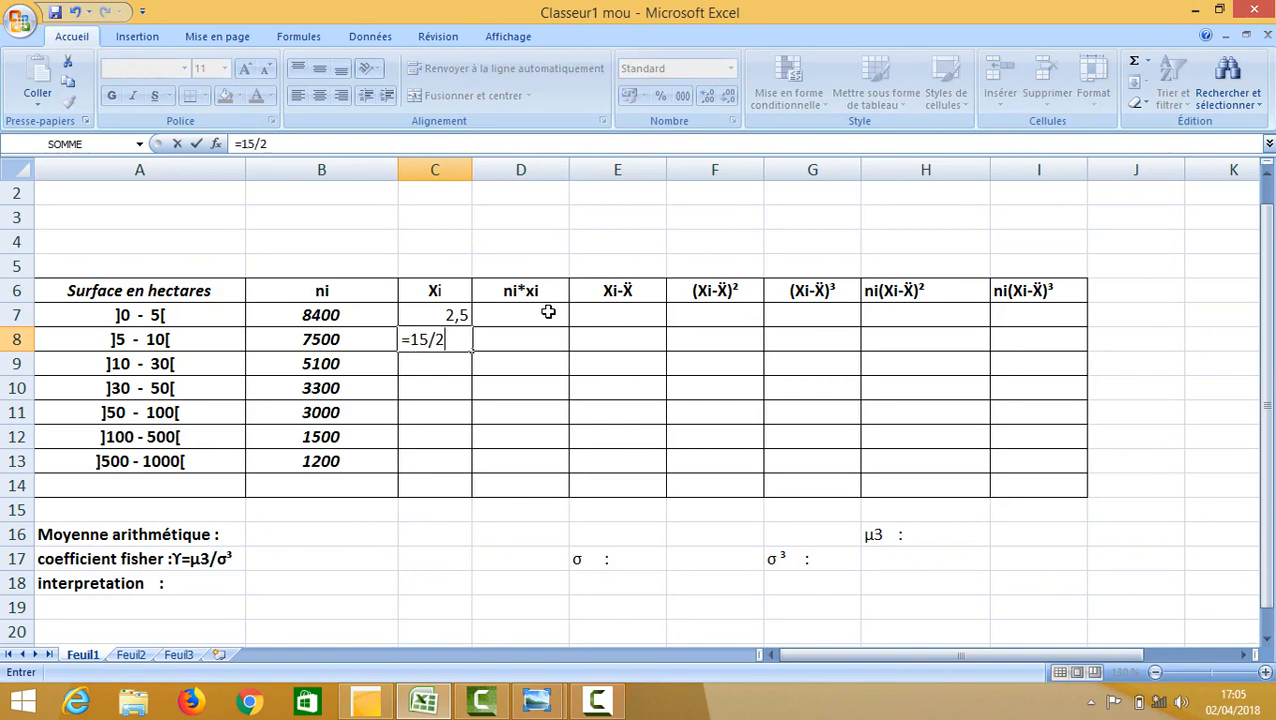
pyautogui.press('Return')
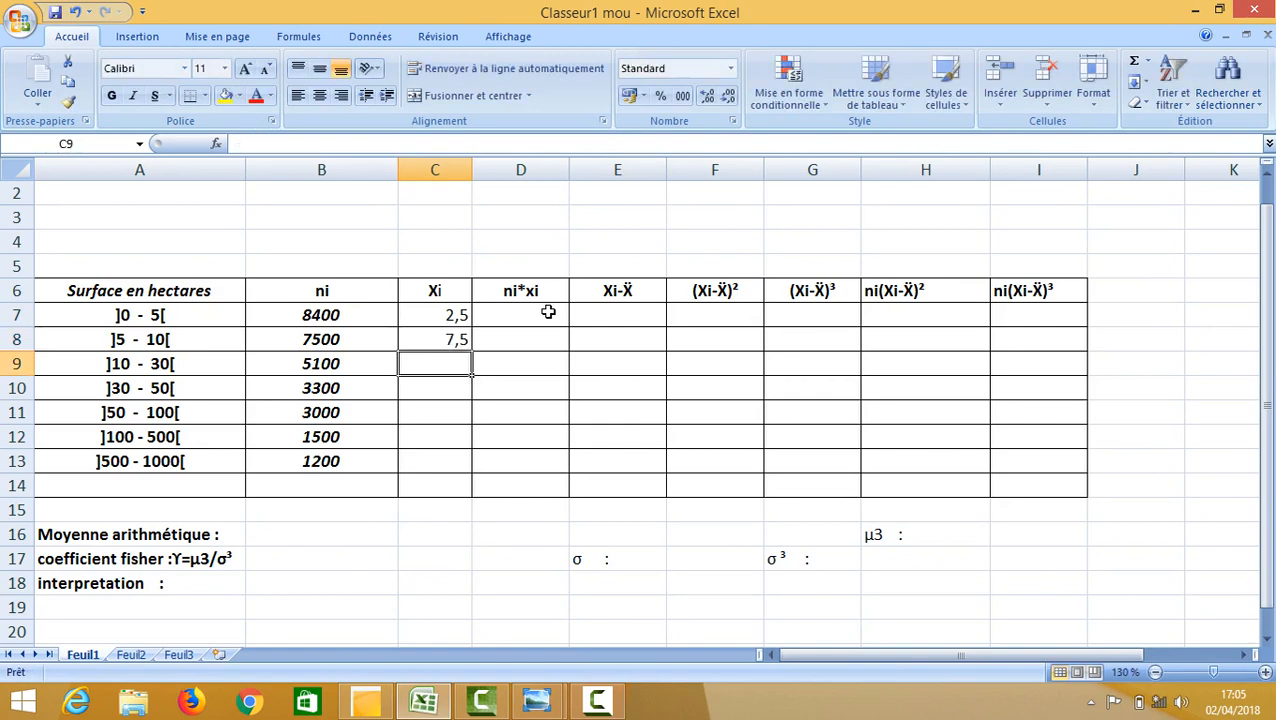
pyautogui.write('=')
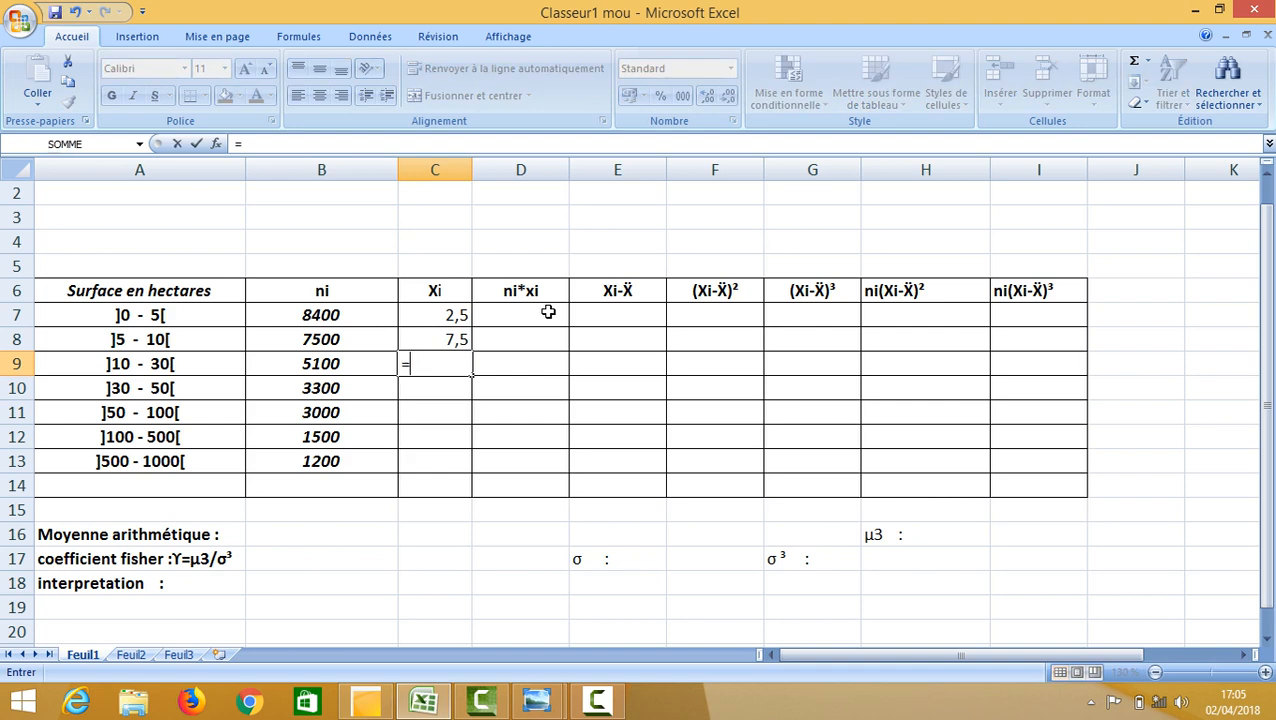
pyautogui.write('40')
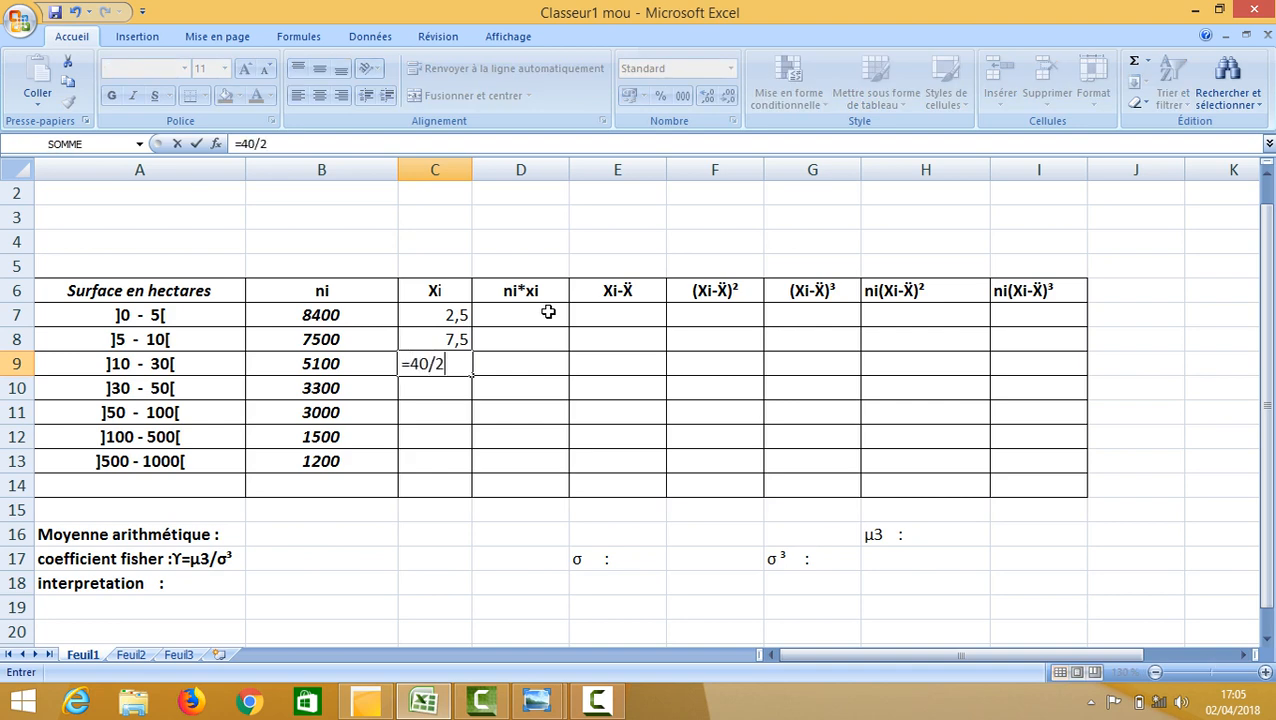
pyautogui.write('/2')
pyautogui.press('Return')
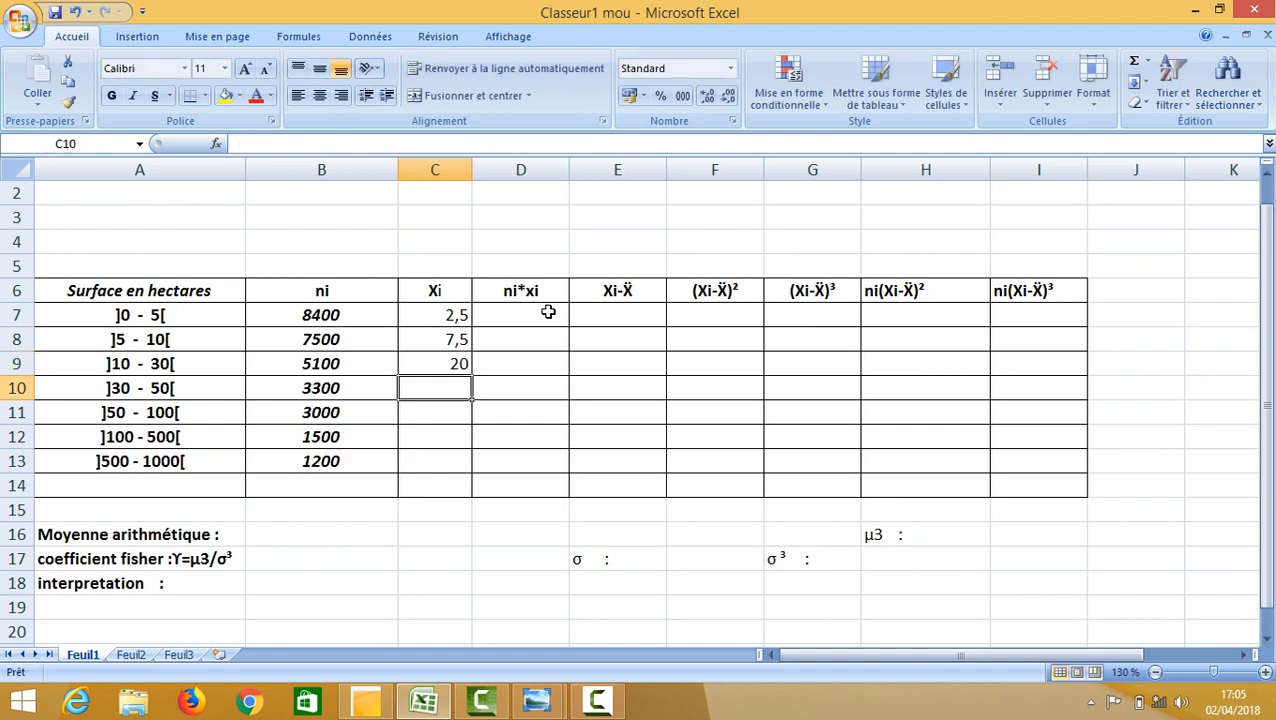
# Step: Enter the remaining Xi class midpoints in C10:C13 as =80/2, =150/2, =600/2 and =1500/2
pyautogui.write('=80/2')
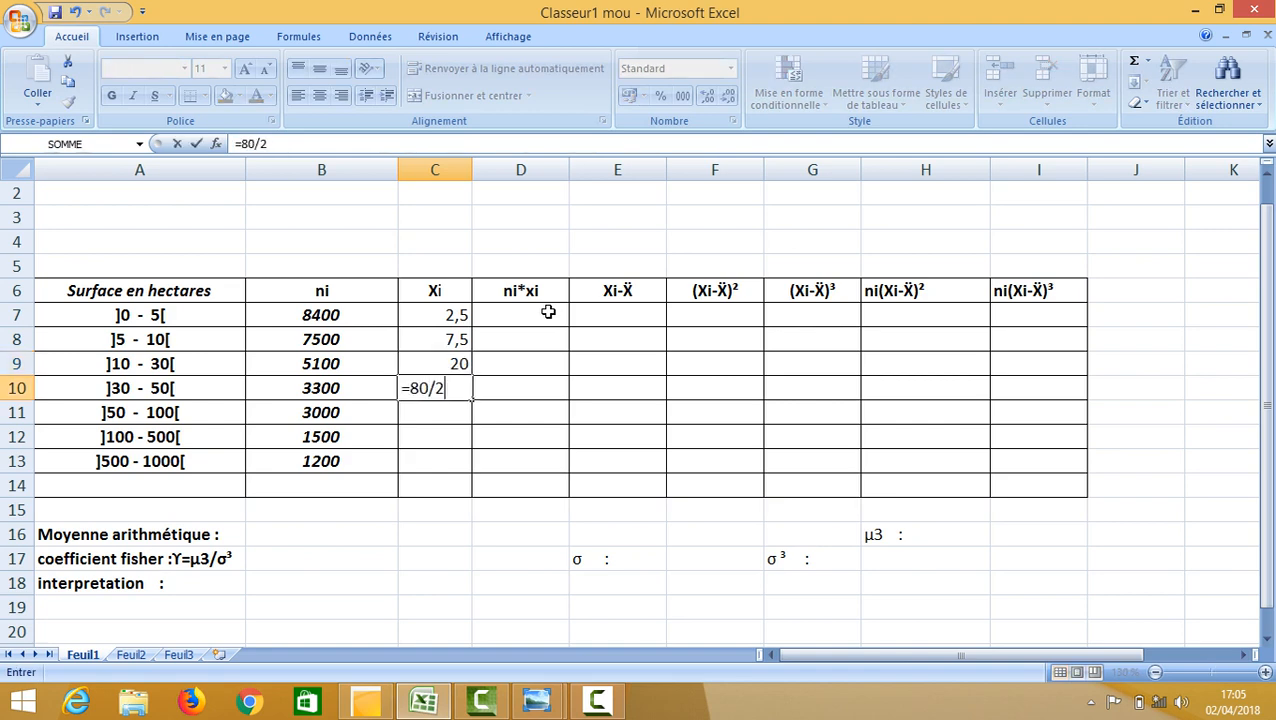
pyautogui.press('Return')
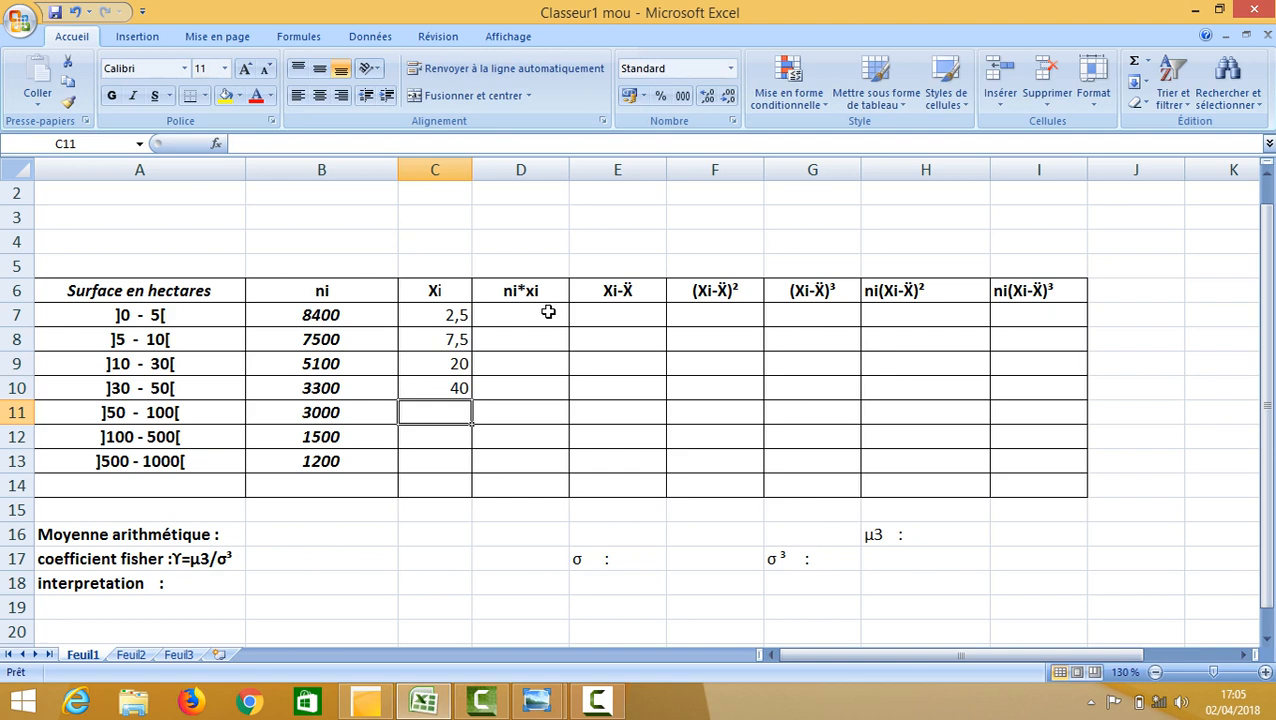
pyautogui.write('=150/2')
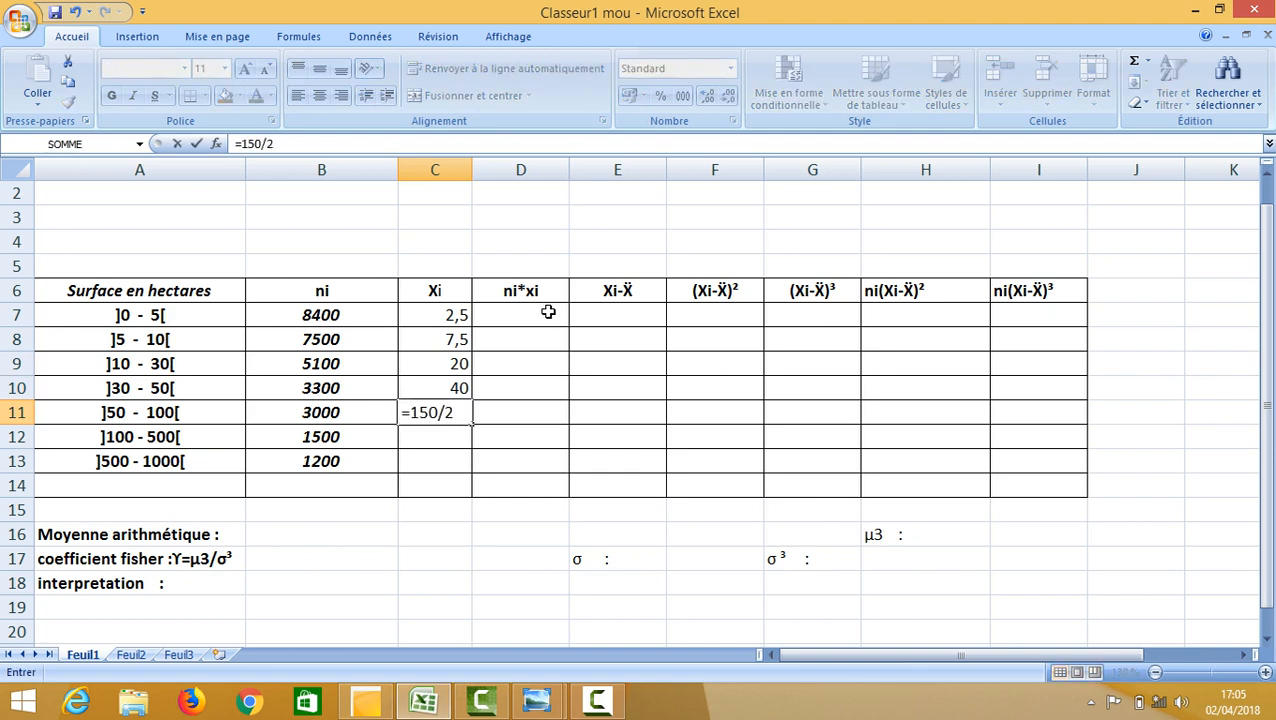
pyautogui.press('Return')
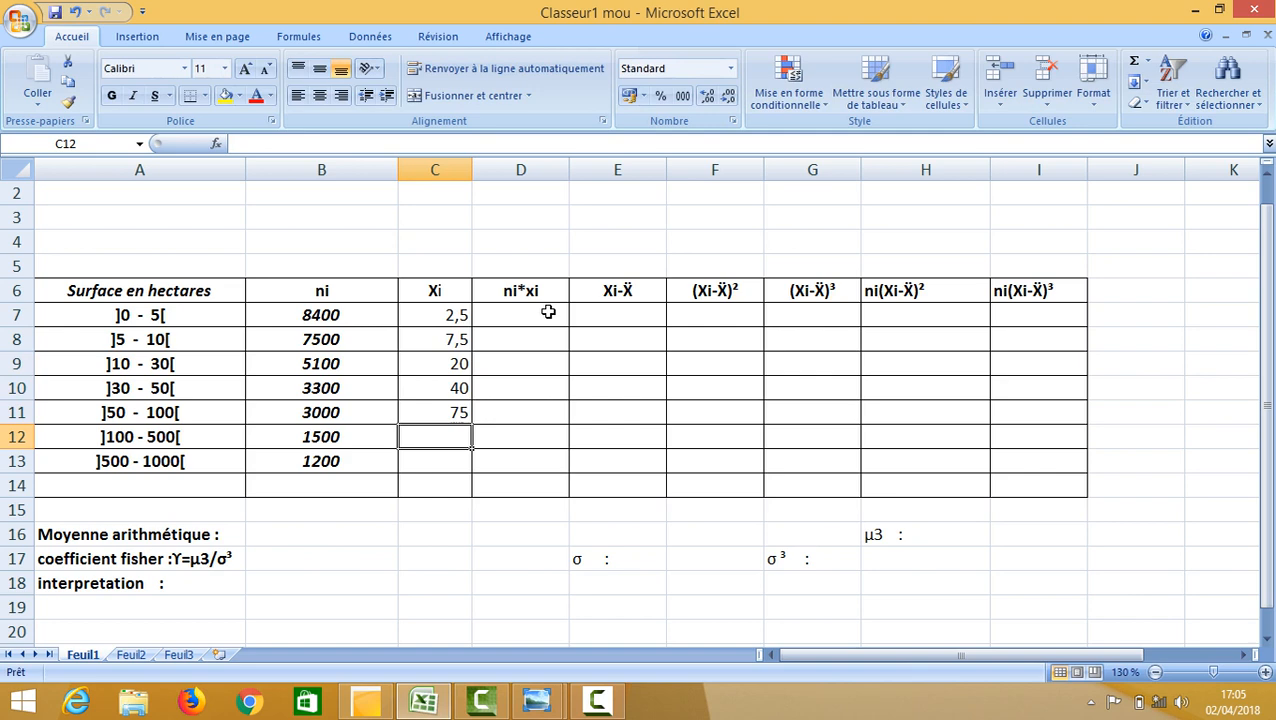
pyautogui.write('=')
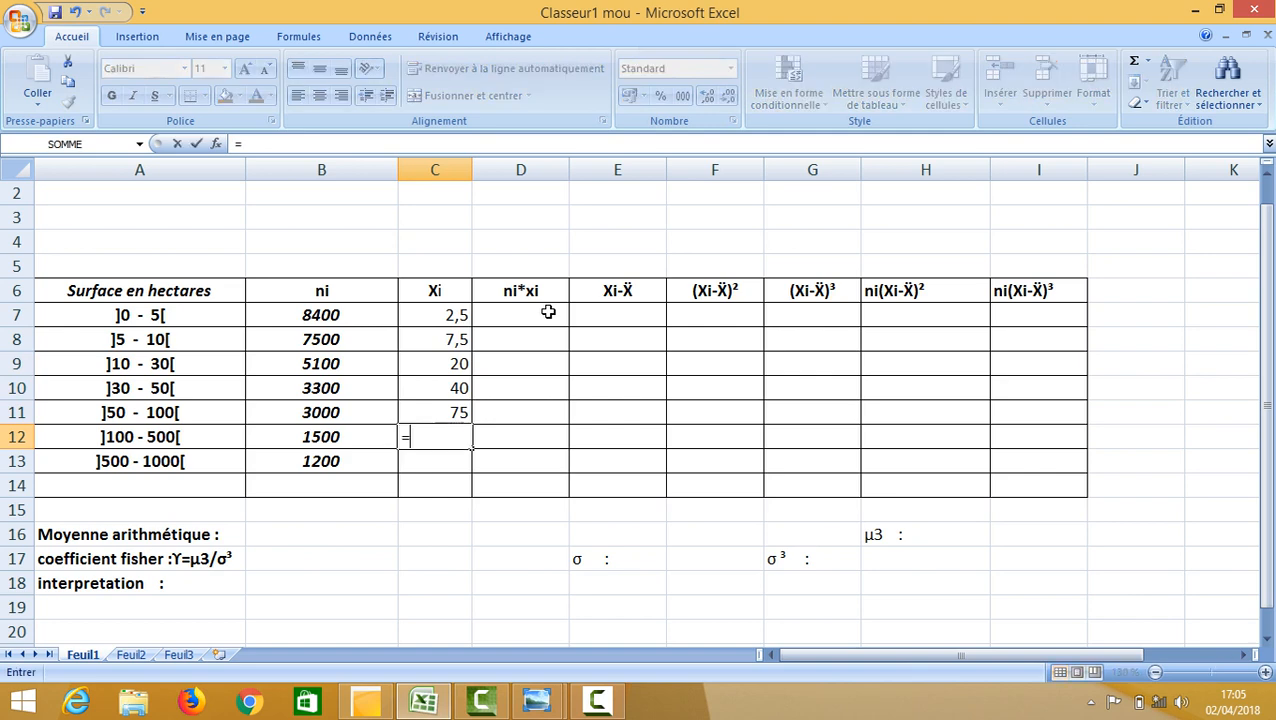
pyautogui.write('600/2')
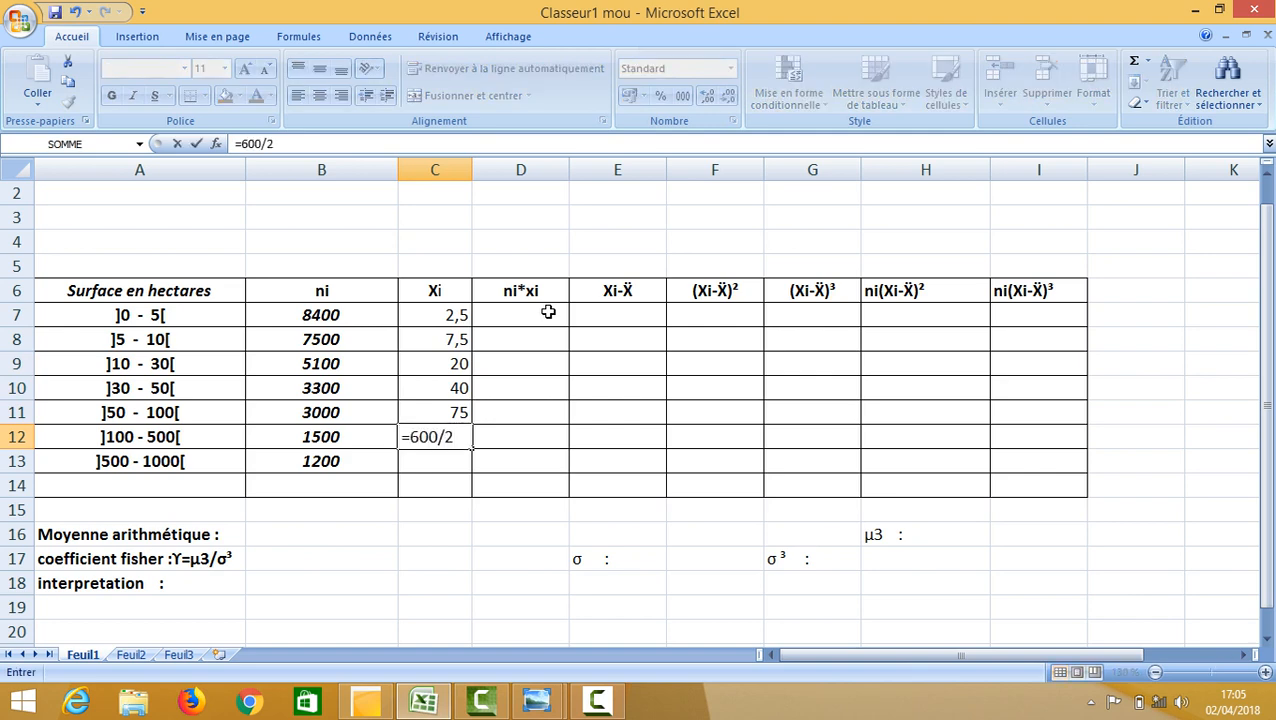
pyautogui.press('Return')
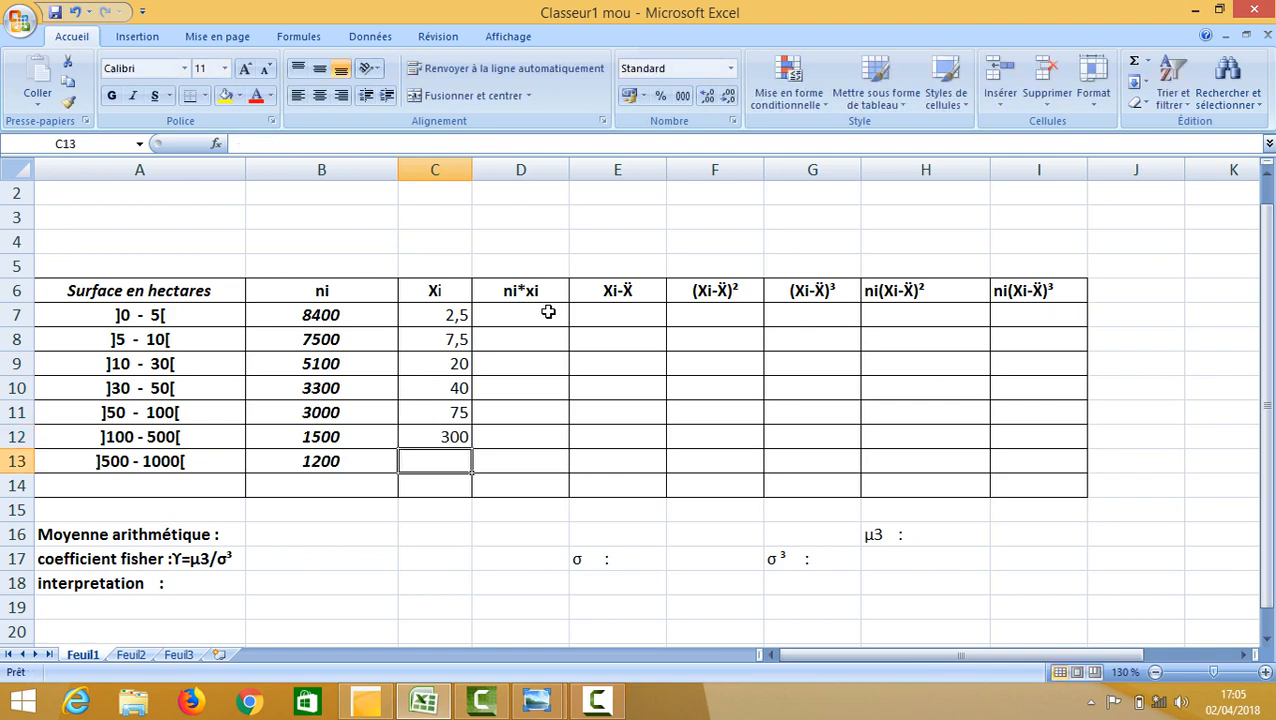
pyautogui.write('=150')
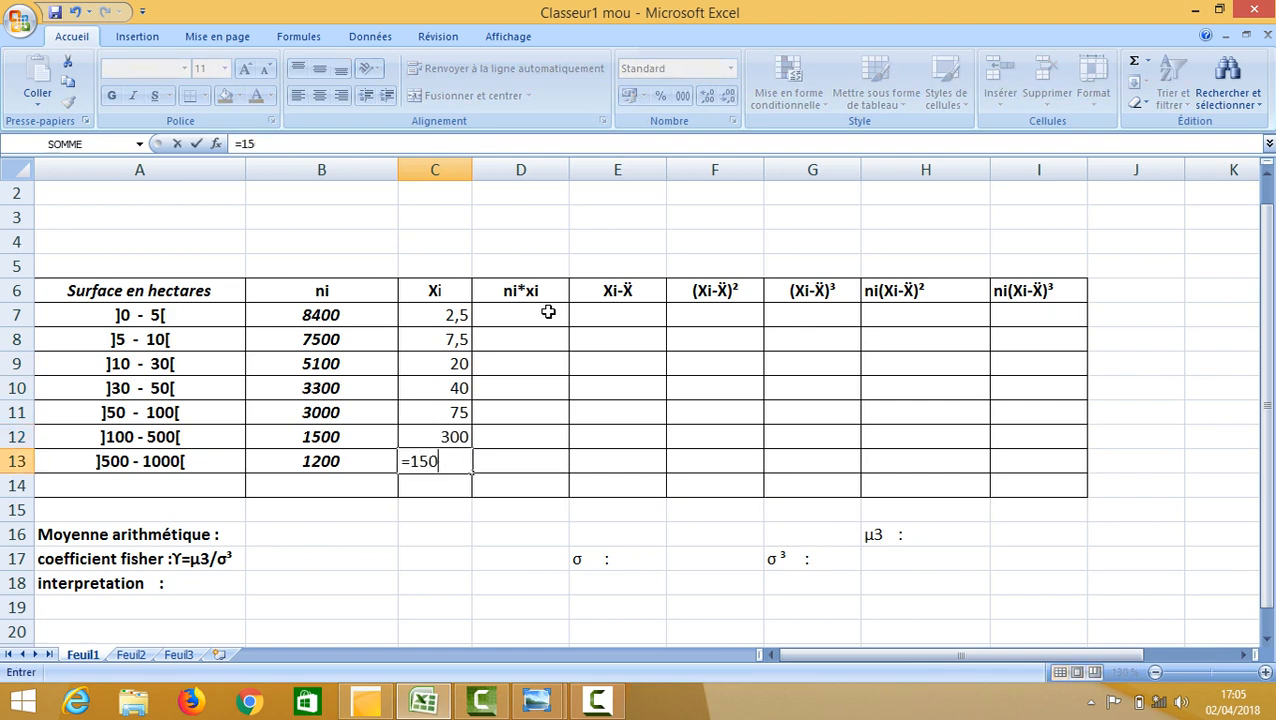
pyautogui.write('0/2')
pyautogui.press('Return')
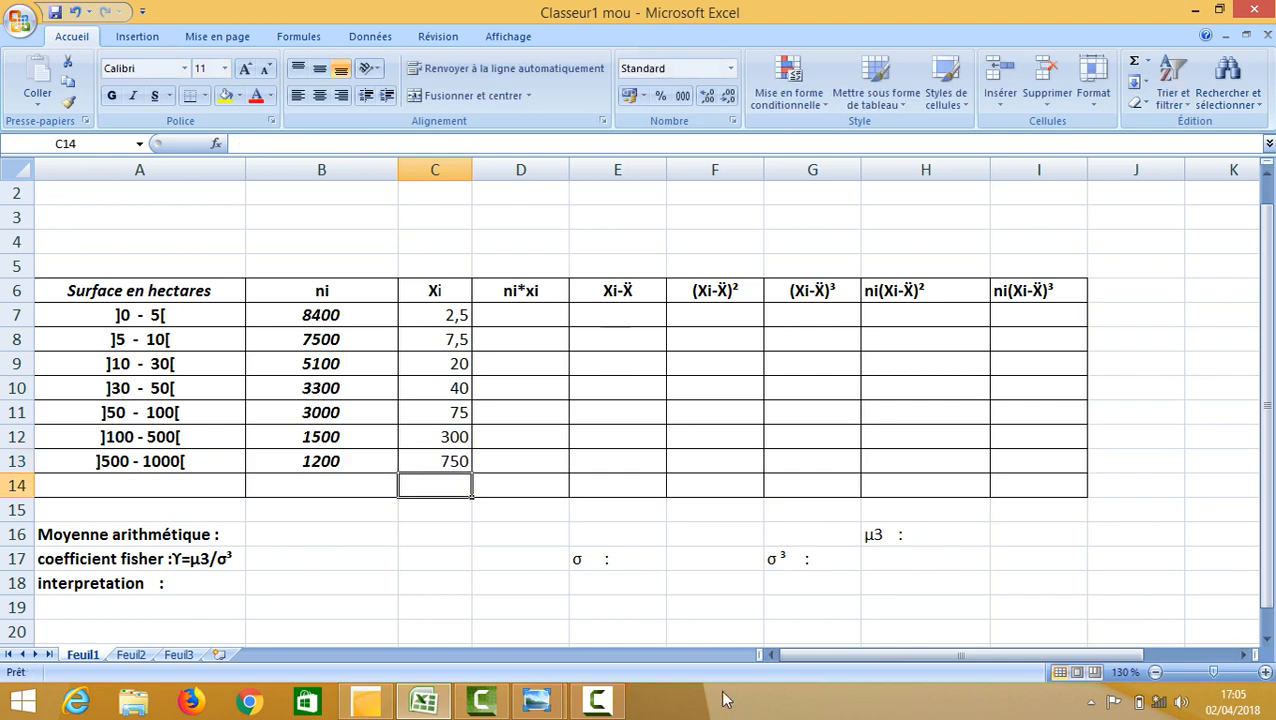
# Step: Consult the arithmetic mean formula in photo 20180401_232020 in Windows Photo Viewer and return to the Excel workbook
pyautogui.click(537, 700)
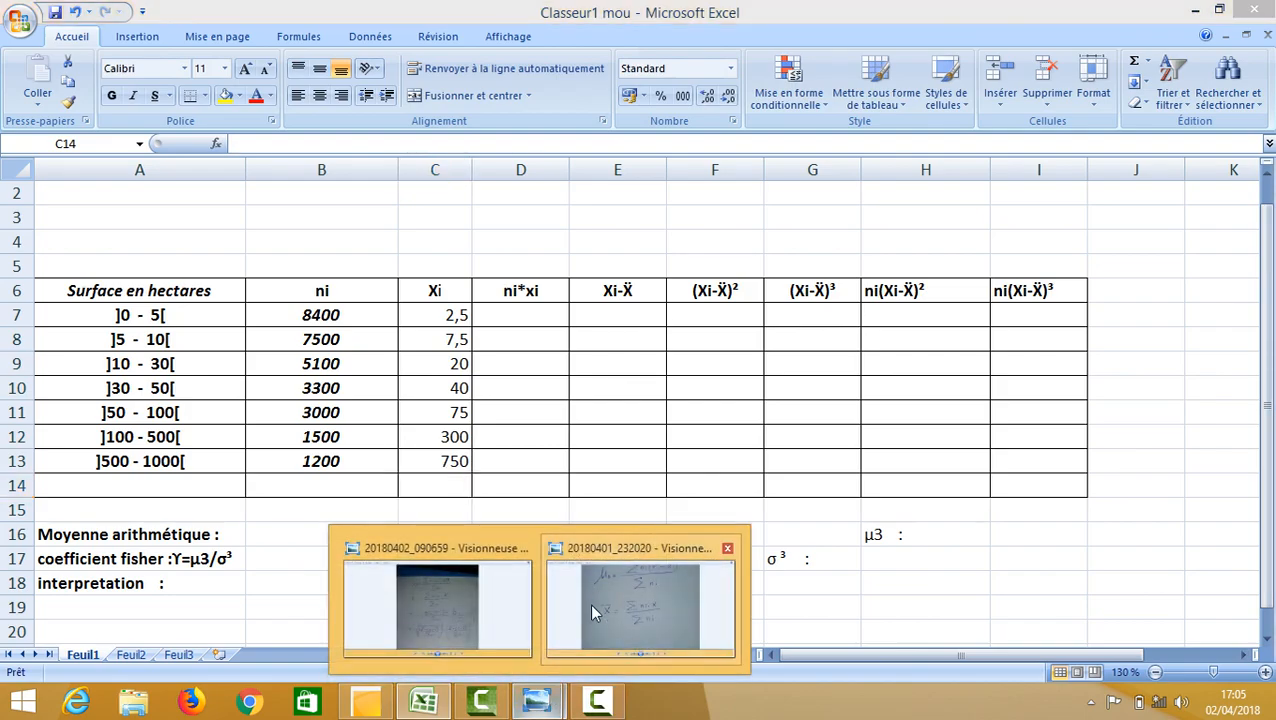
pyautogui.click(591, 612)
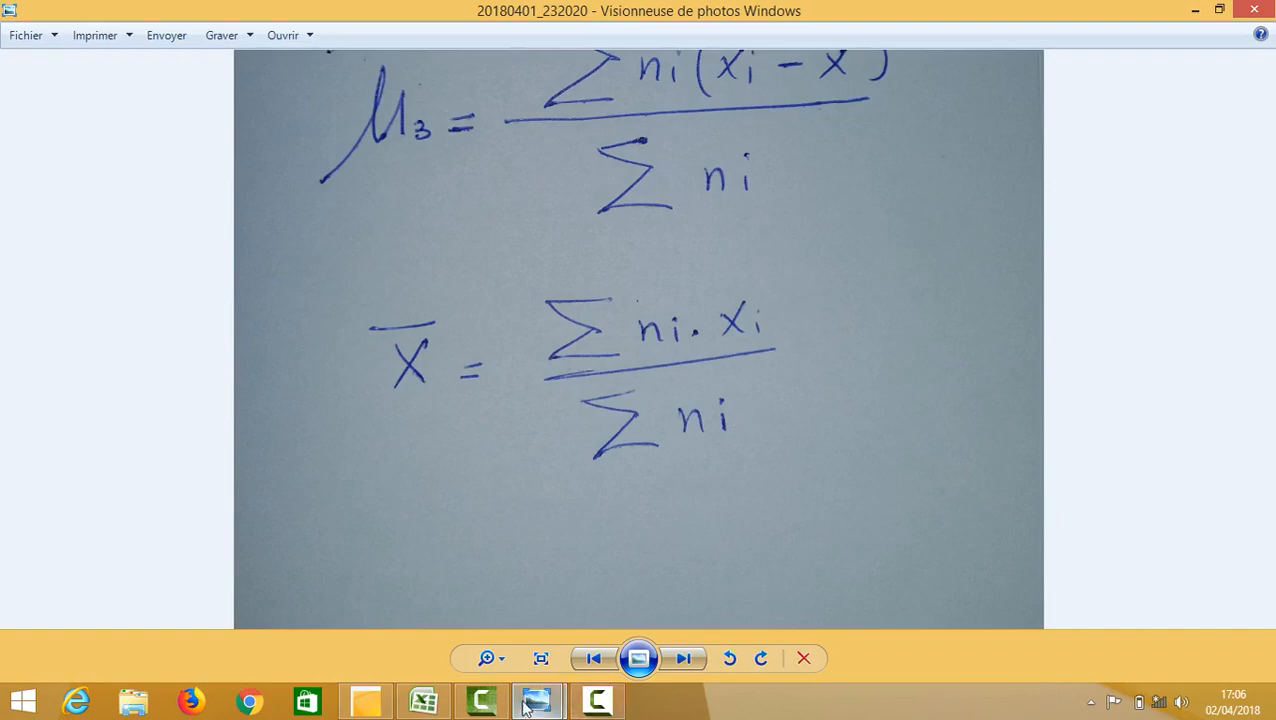
pyautogui.click(424, 703)
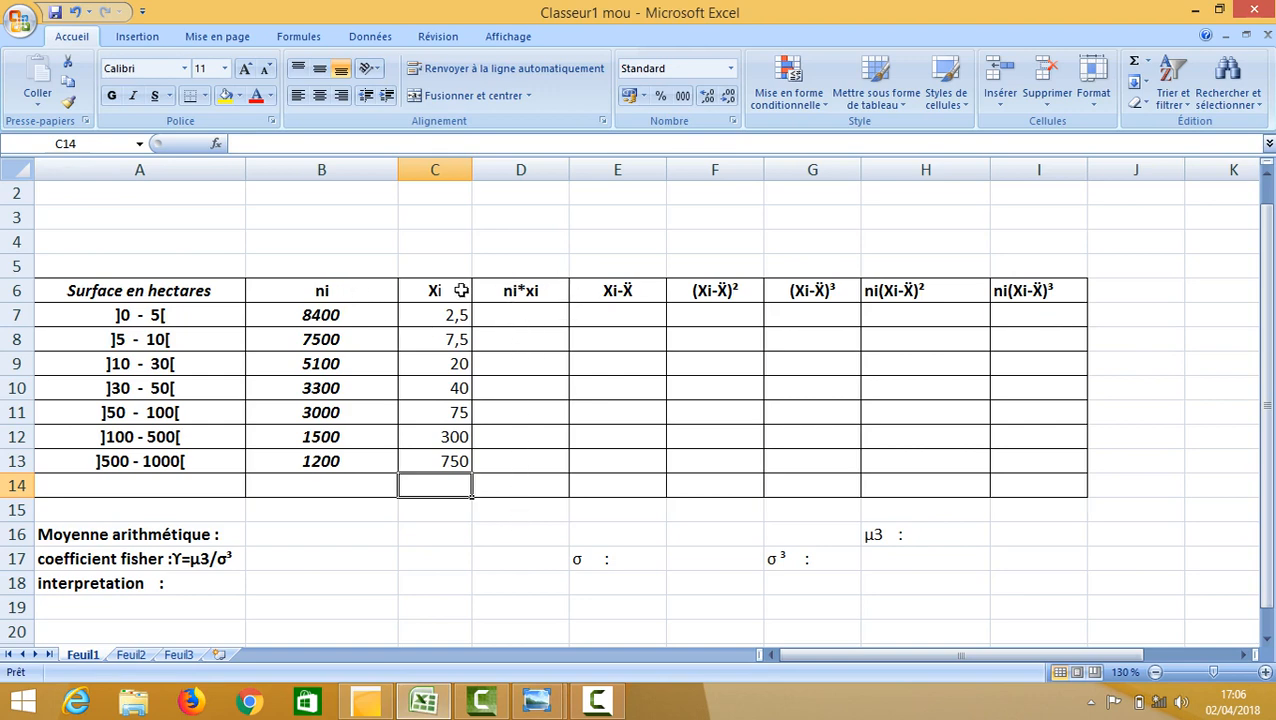
# Step: Compute the ni*xi products by entering =PRODUIT(B7;C7) in D7 and filling the formula down to D13
pyautogui.click(510, 317)
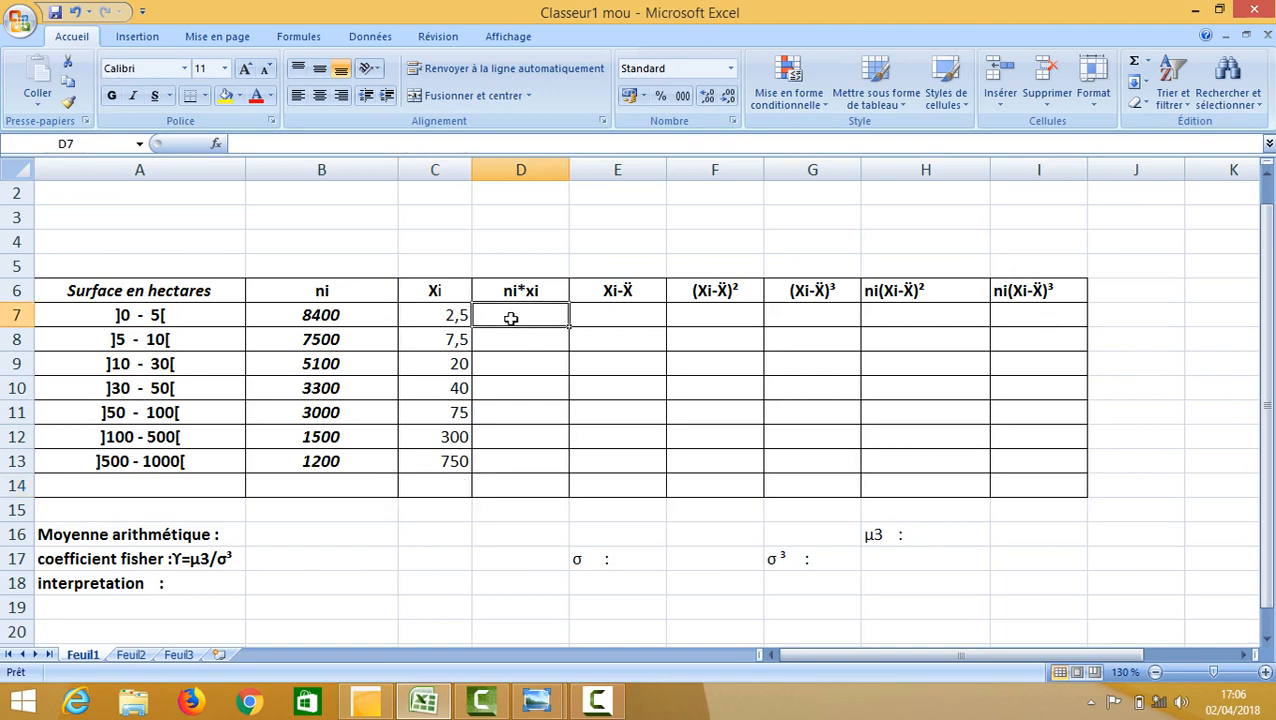
pyautogui.write('=pro')
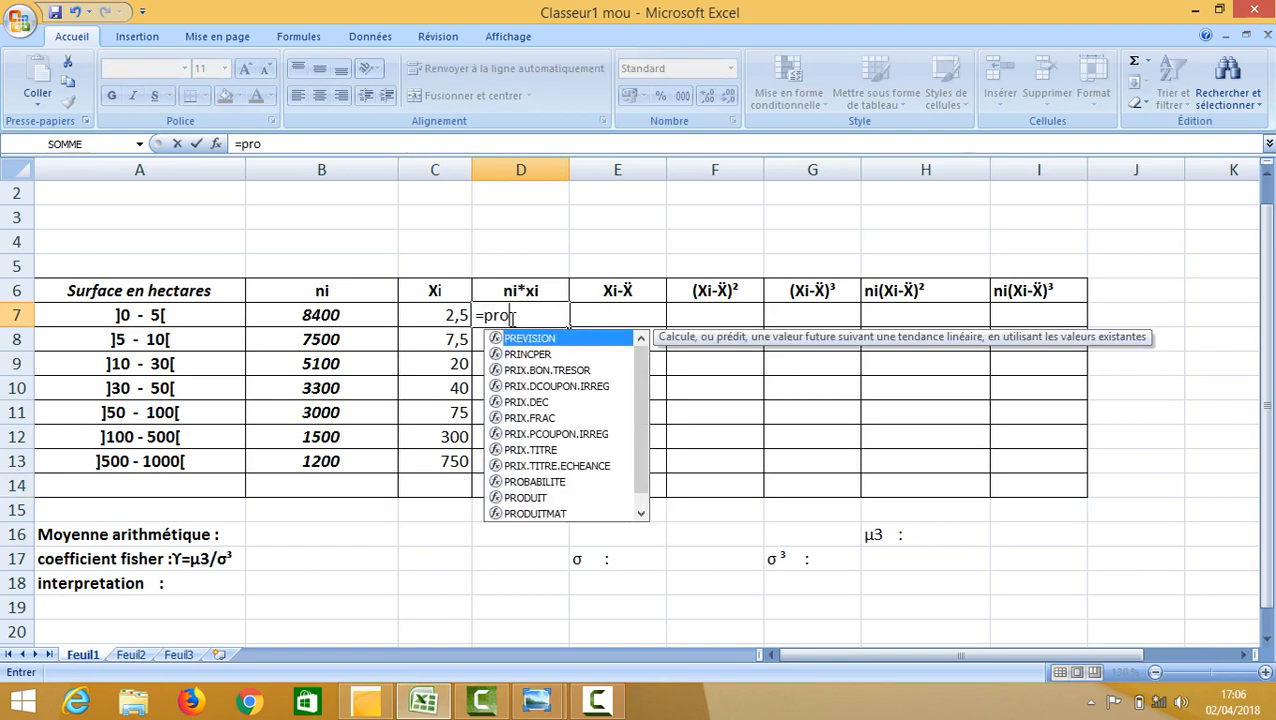
pyautogui.click(545, 354)
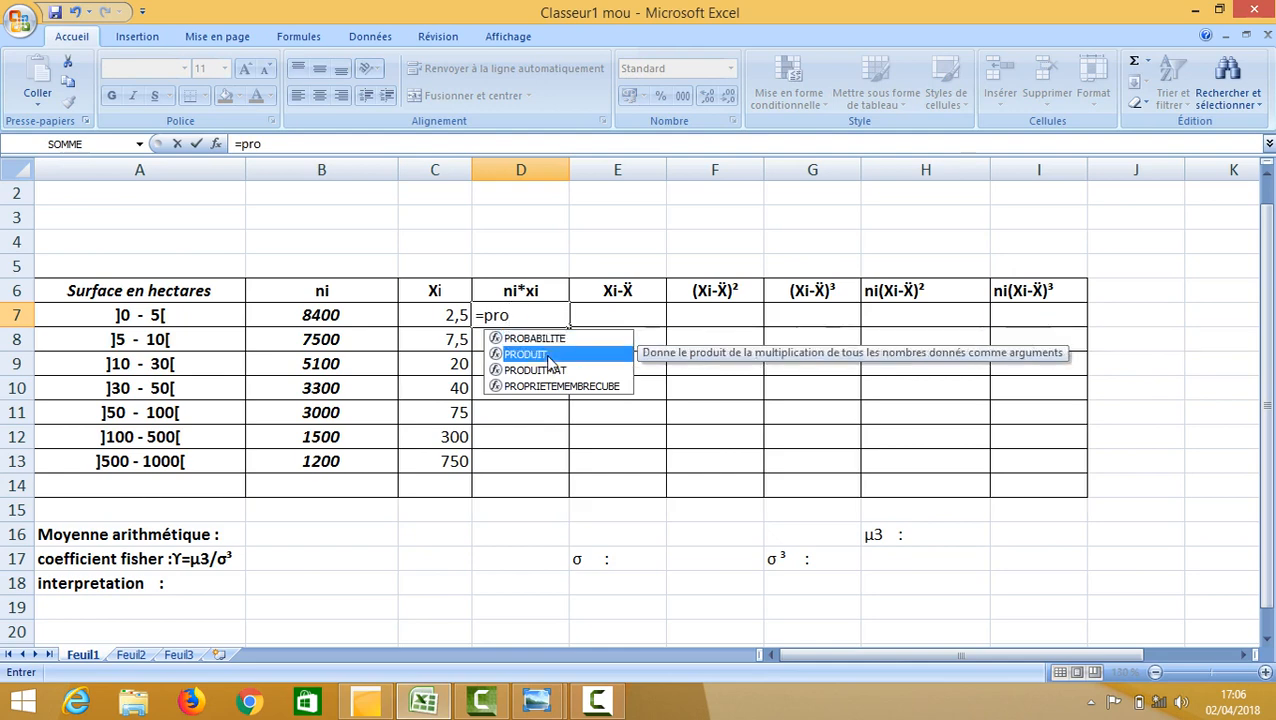
pyautogui.doubleClick(545, 354)
pyautogui.click(378, 316)
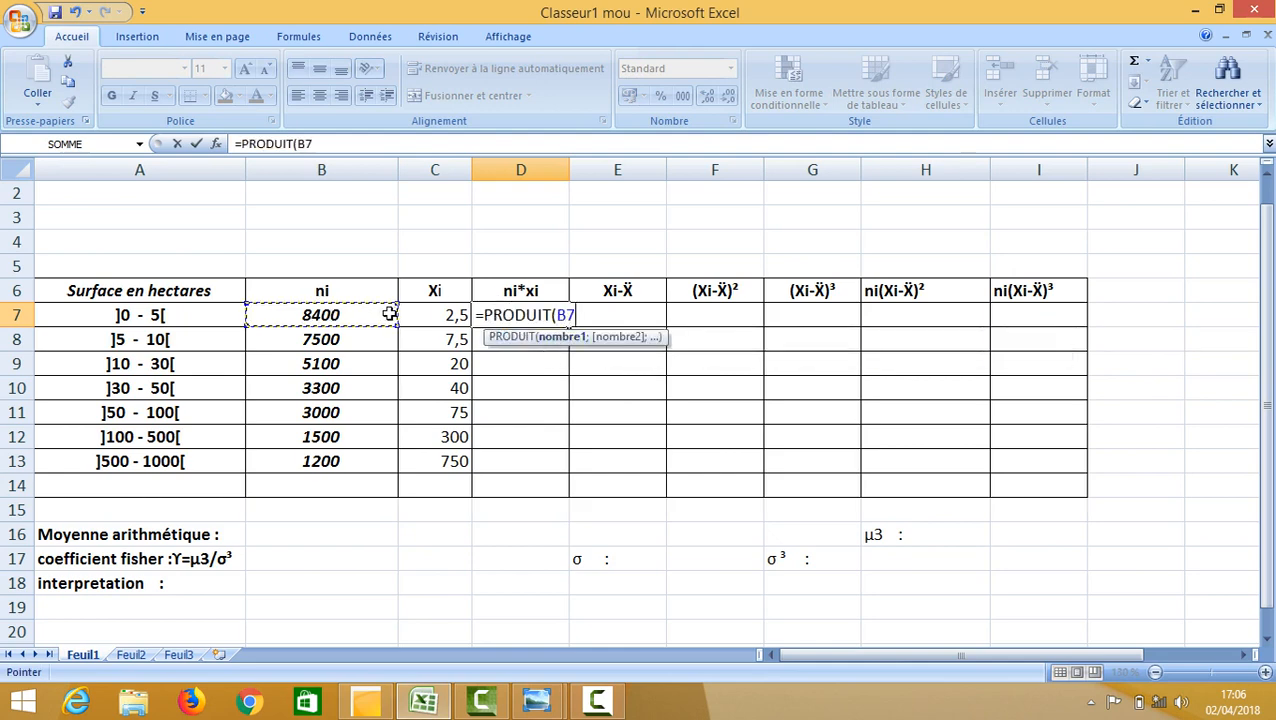
pyautogui.write(';')
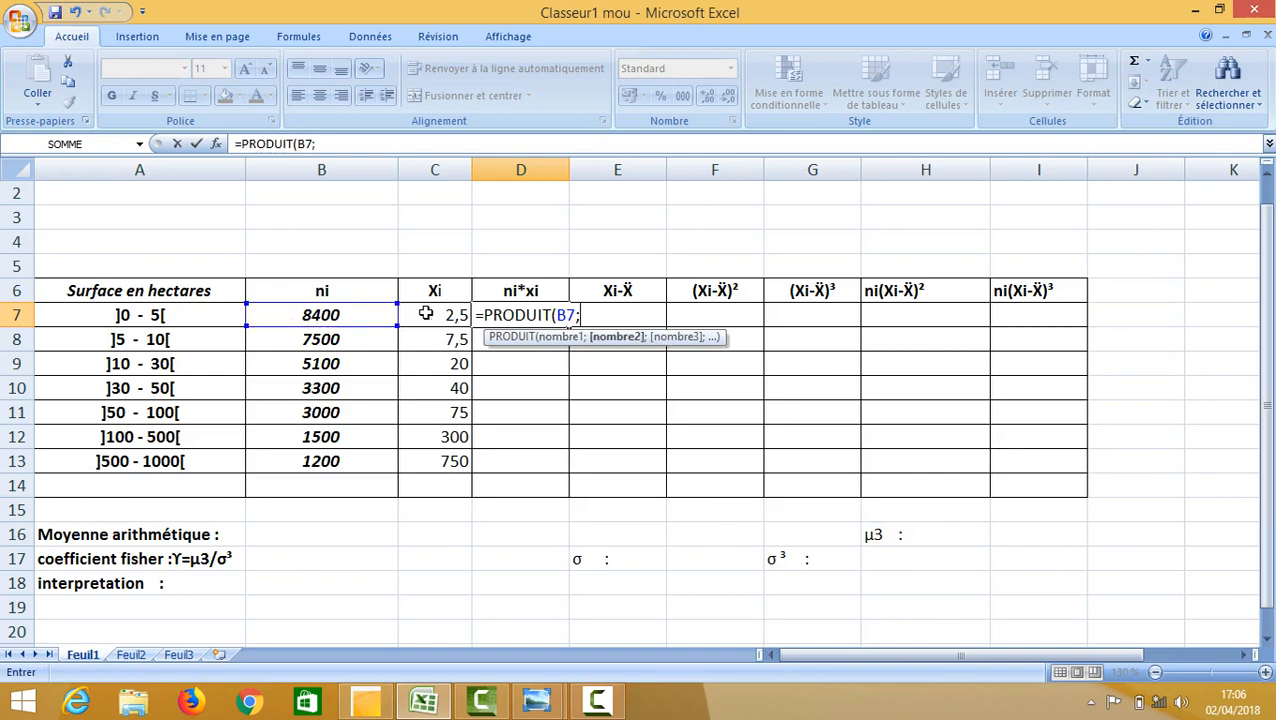
pyautogui.click(445, 315)
pyautogui.write(')')
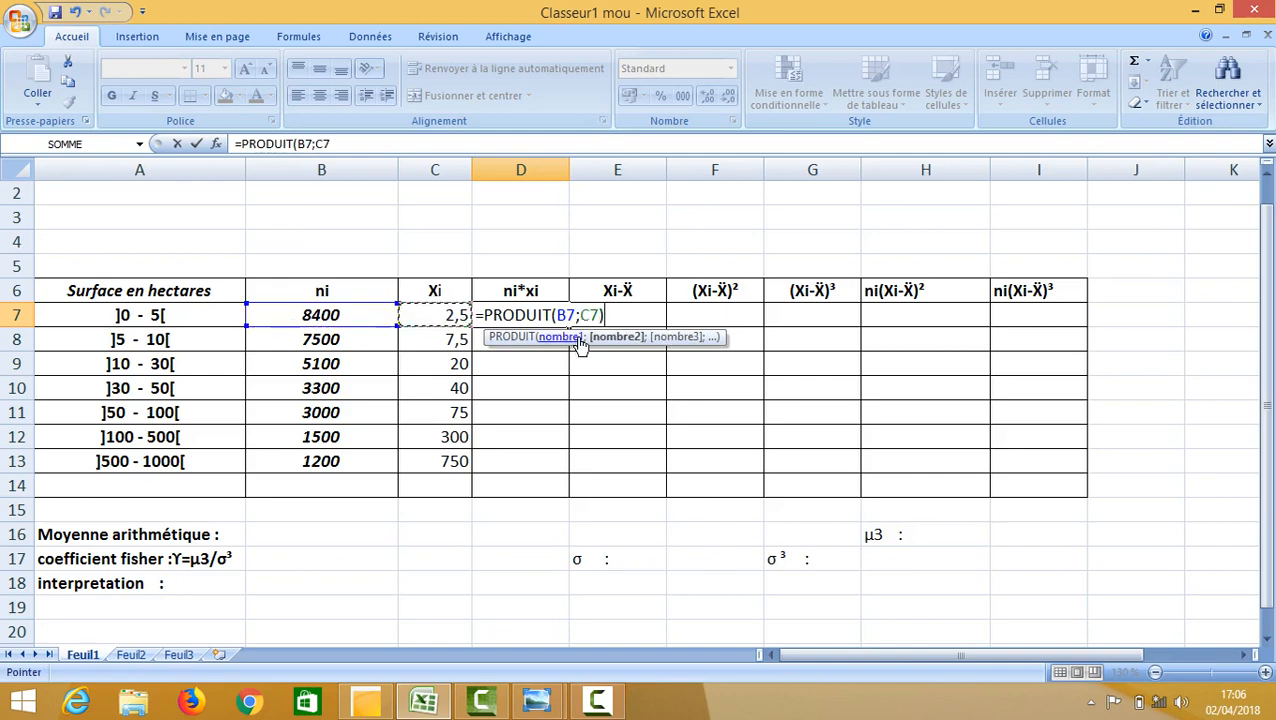
pyautogui.press('Return')
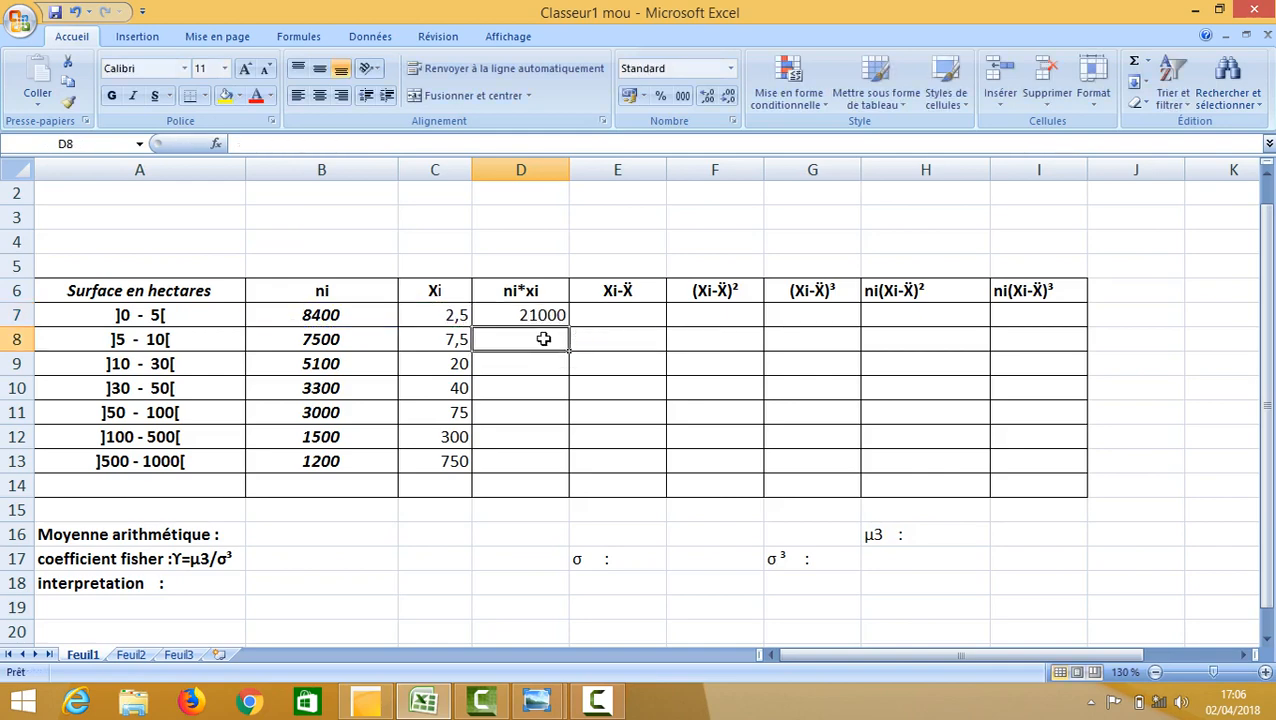
pyautogui.click(540, 316)
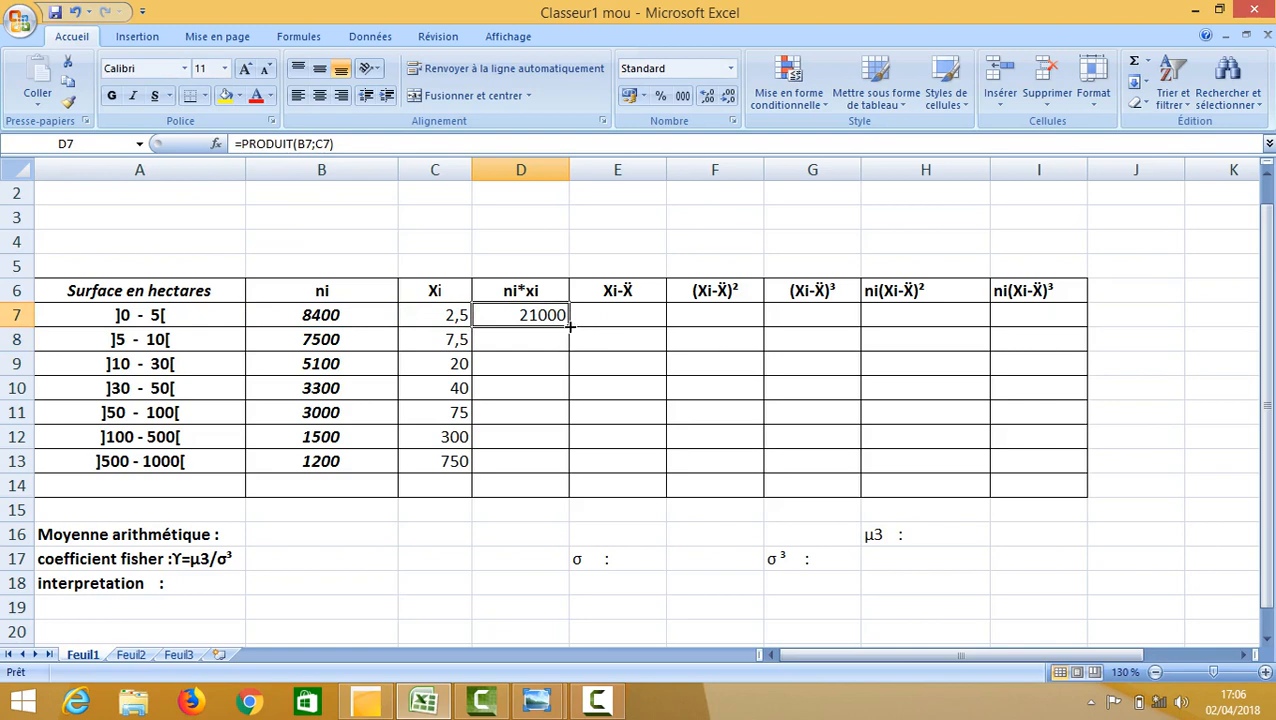
pyautogui.moveTo(568, 326); pyautogui.dragTo(567, 465)
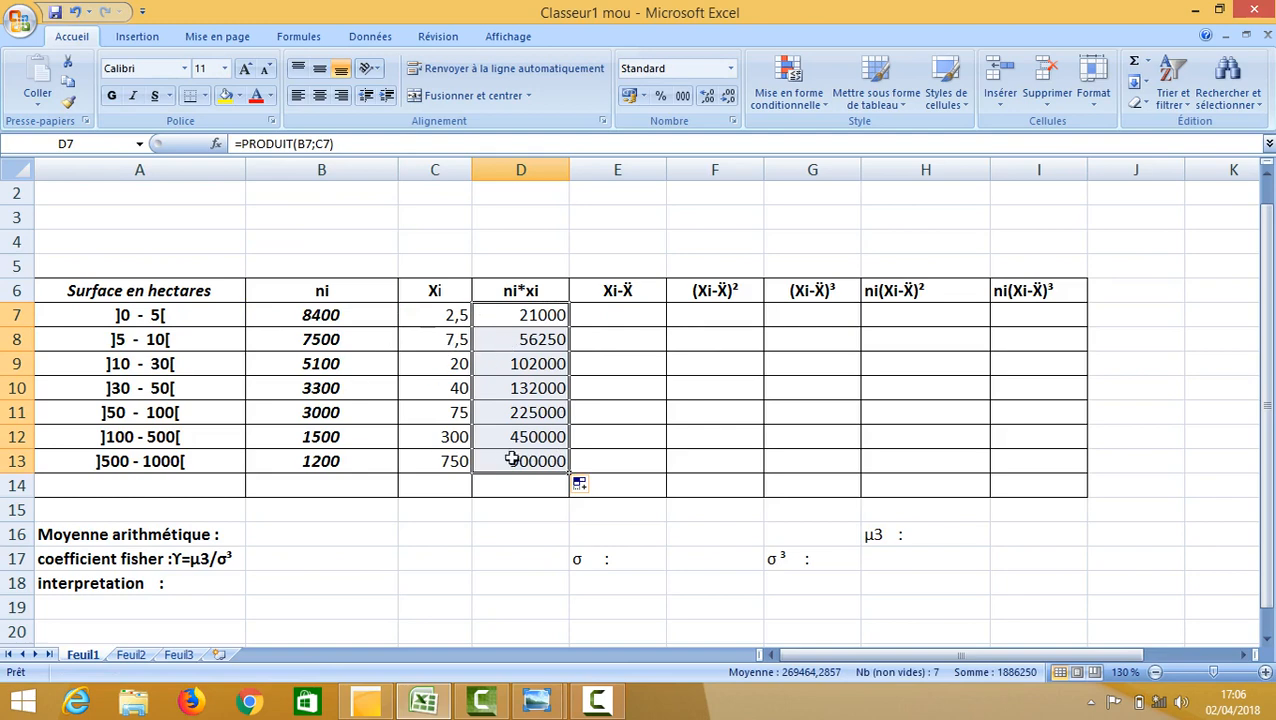
# Step: Total the ni*xi column in D14 with =SOMME(D7:D13)
pyautogui.click(511, 486)
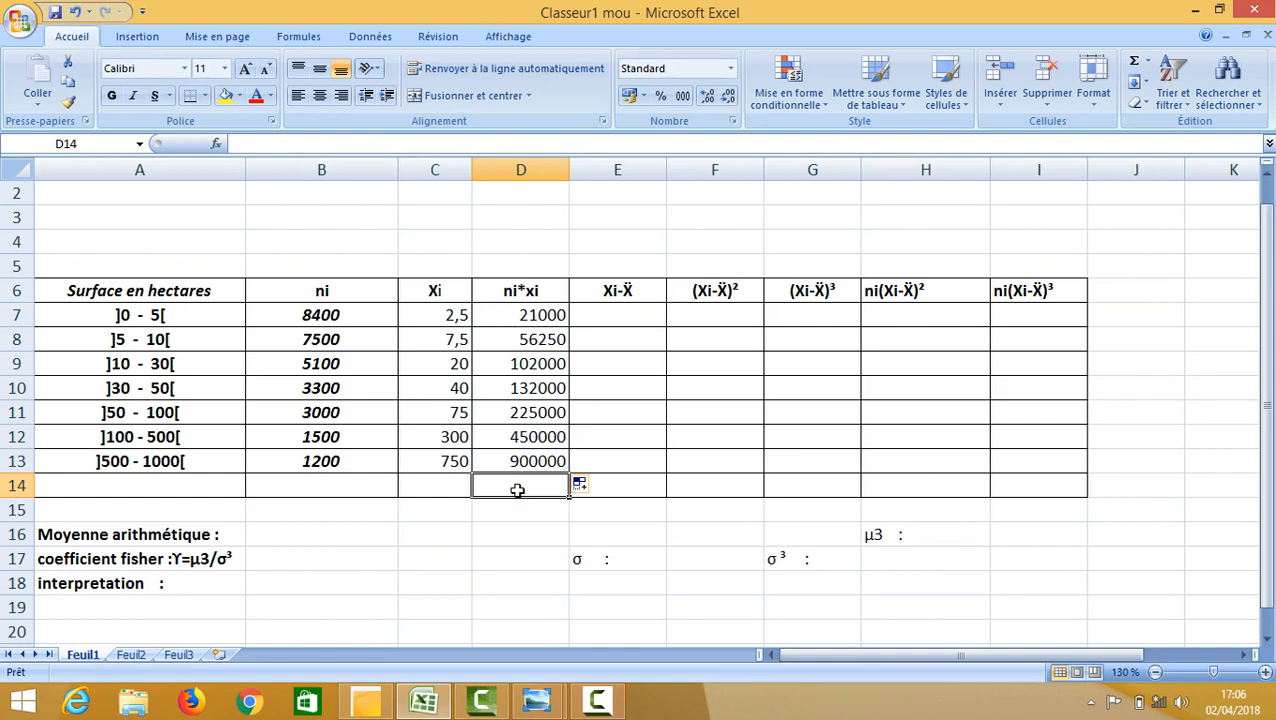
pyautogui.write('somm')
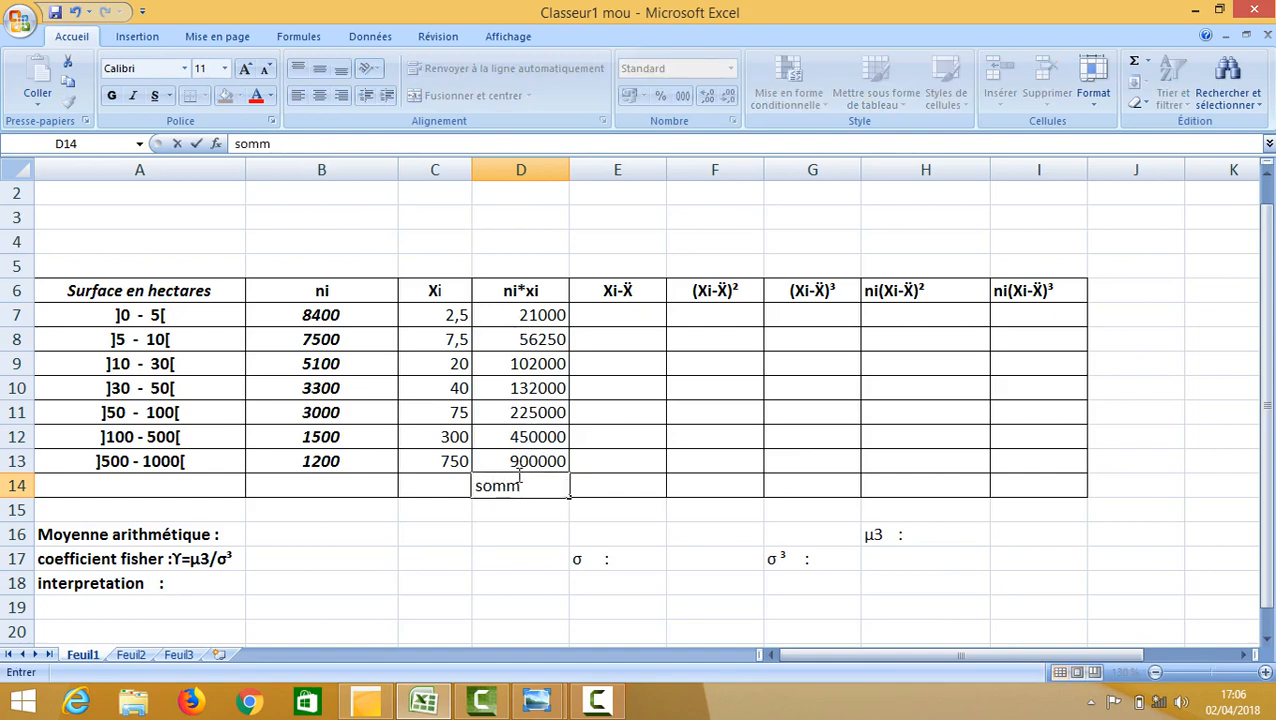
pyautogui.press('BackSpace')
pyautogui.press('BackSpace')
pyautogui.press('BackSpace')
pyautogui.write('=')
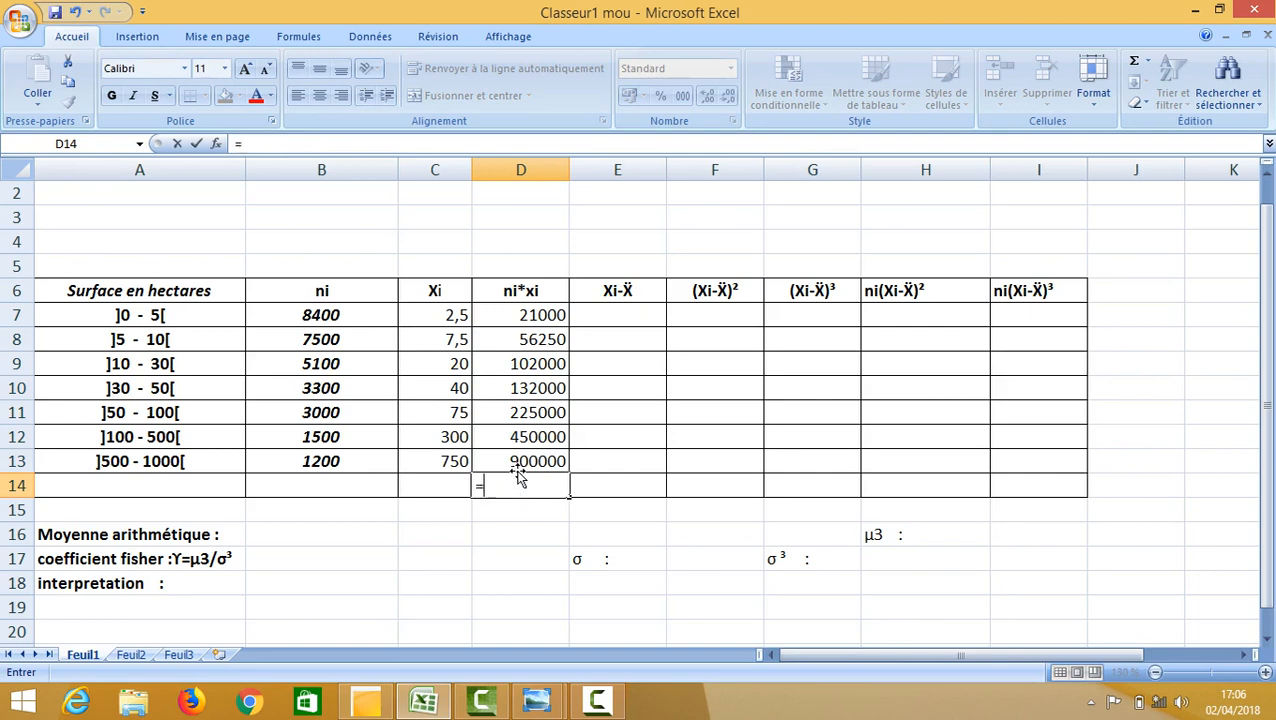
pyautogui.write('somm')
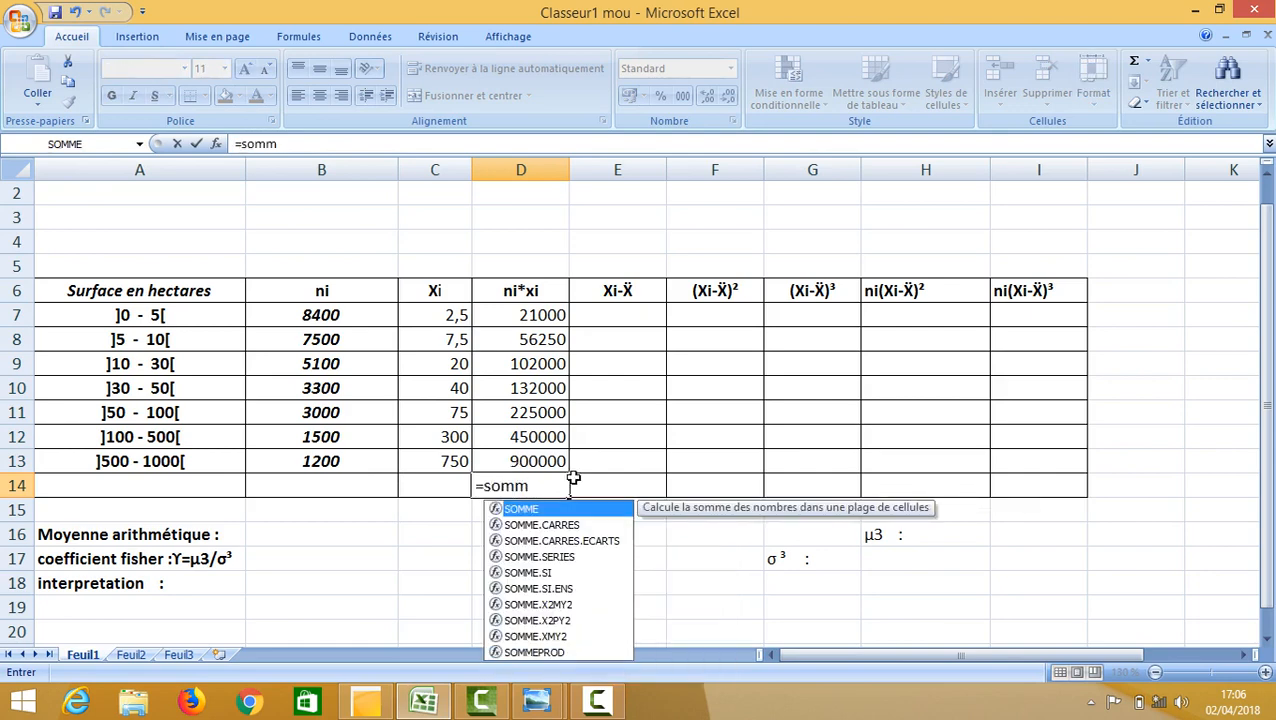
pyautogui.press('Tab')
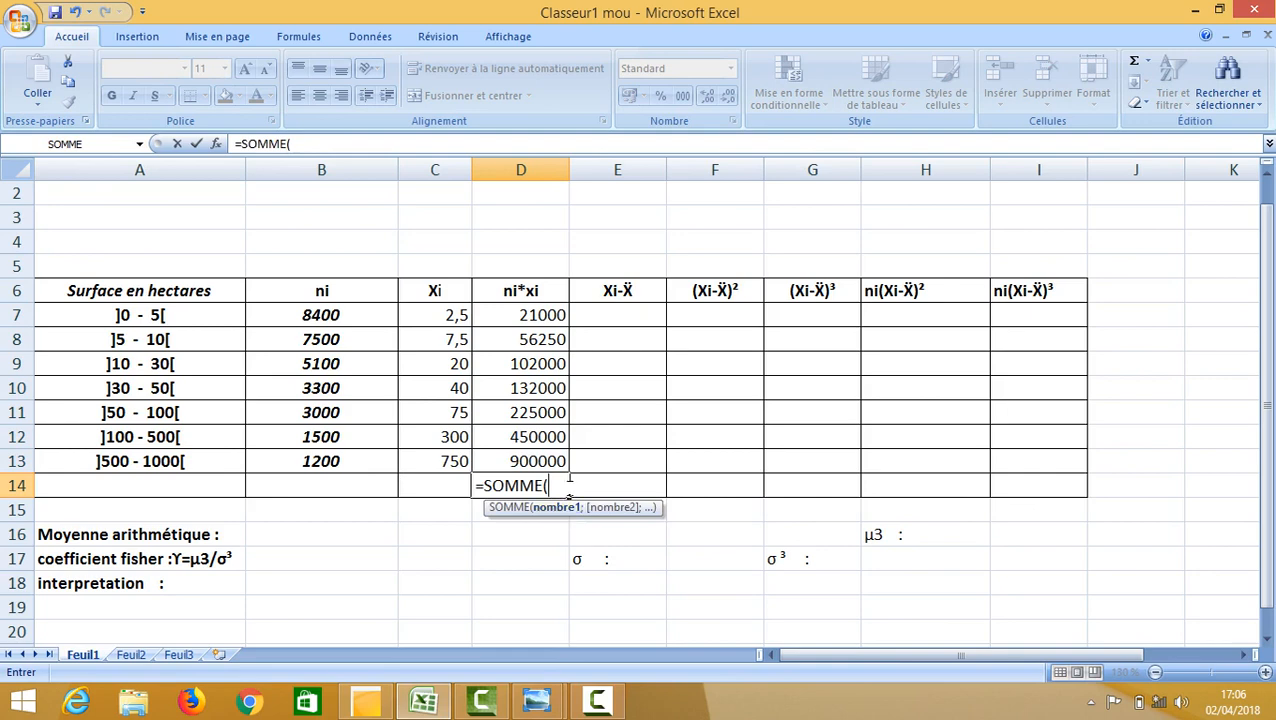
pyautogui.moveTo(545, 315); pyautogui.dragTo(527, 455)
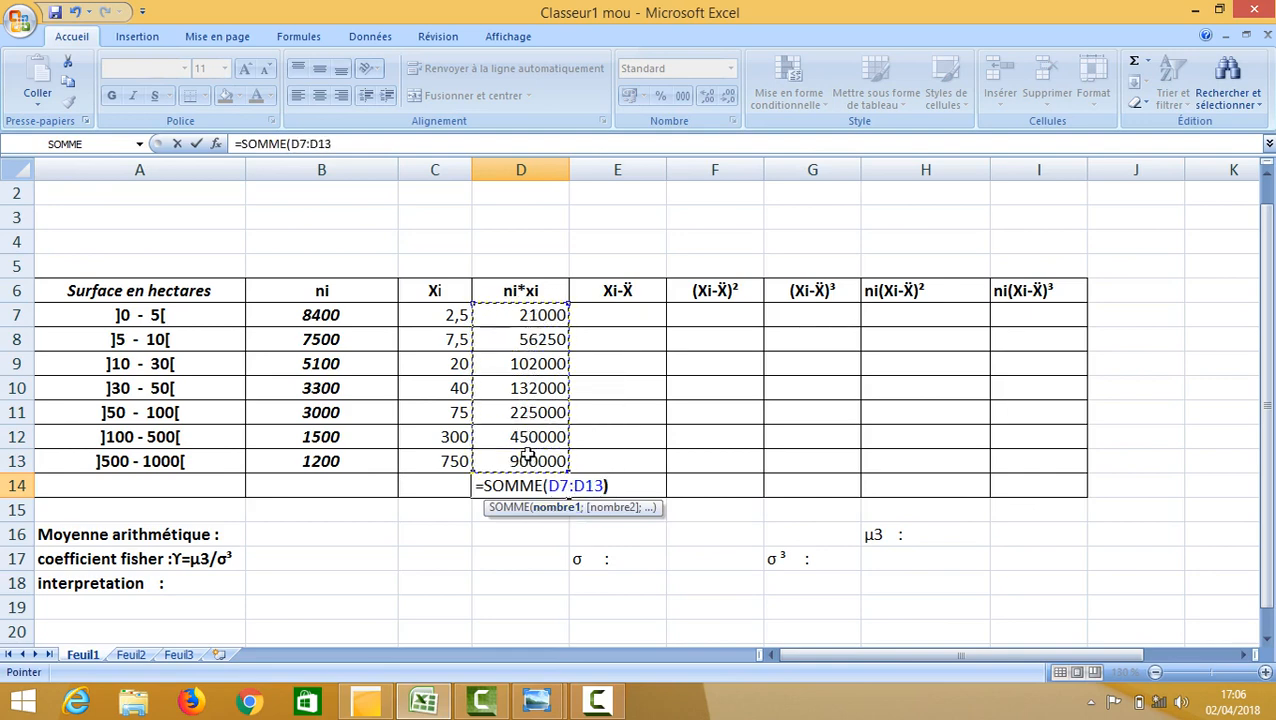
pyautogui.write(')')
pyautogui.press('Return')
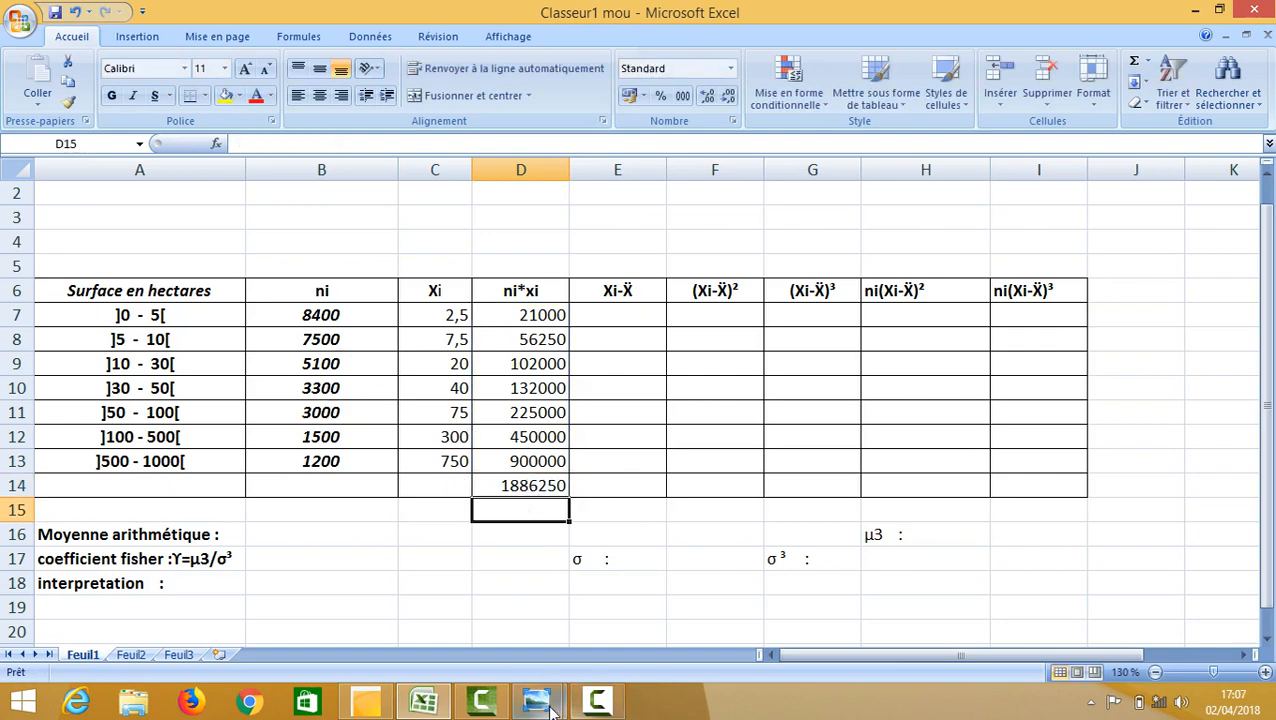
# Step: Consult the arithmetic mean formula in photo 20180401_232020 in Windows Photo Viewer and return to the Excel workbook
pyautogui.moveTo(537, 700)
pyautogui.click(606, 597)
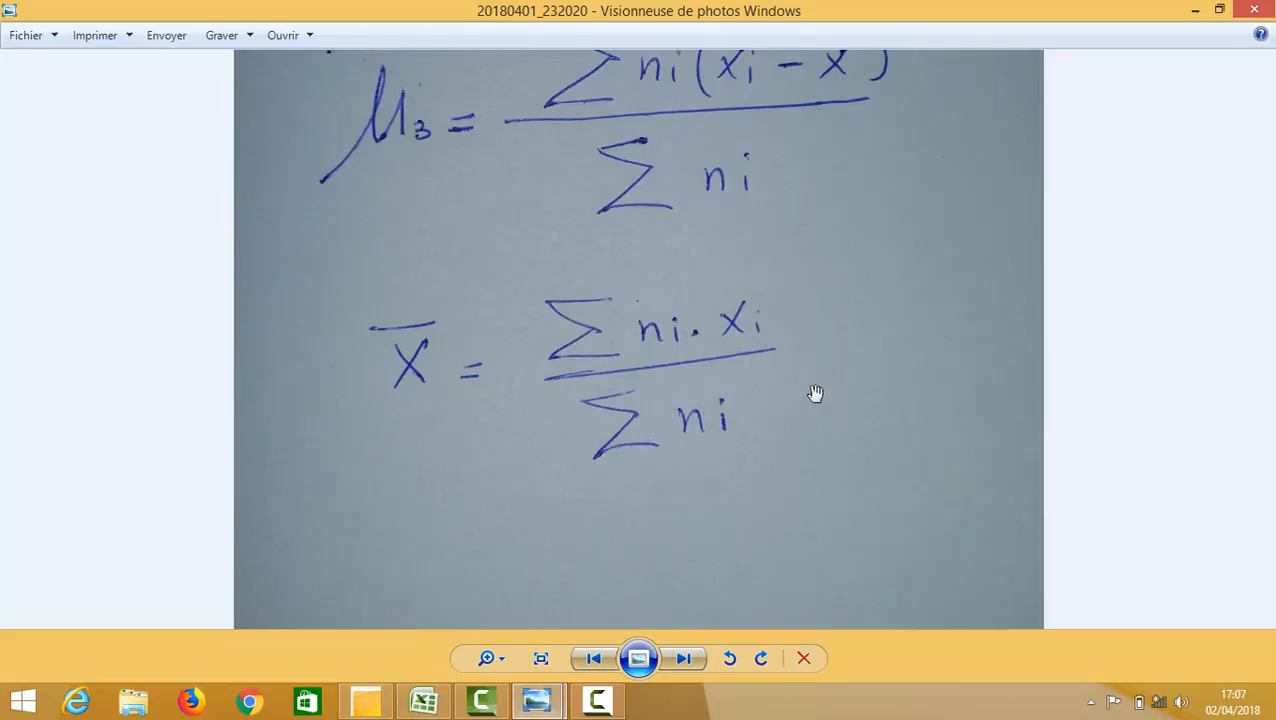
pyautogui.click(423, 700)
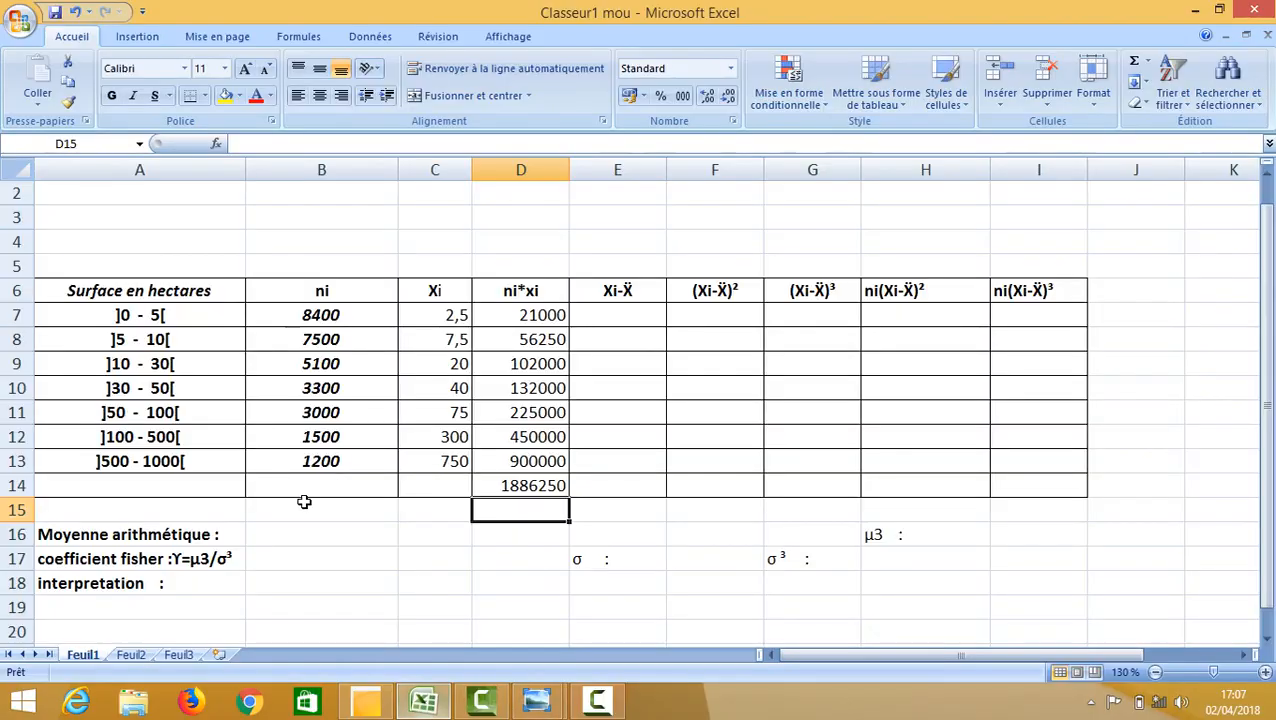
# Step: Total the ni column in B14 with =SOMME(B7:B13)
pyautogui.click(305, 496)
pyautogui.write('=')
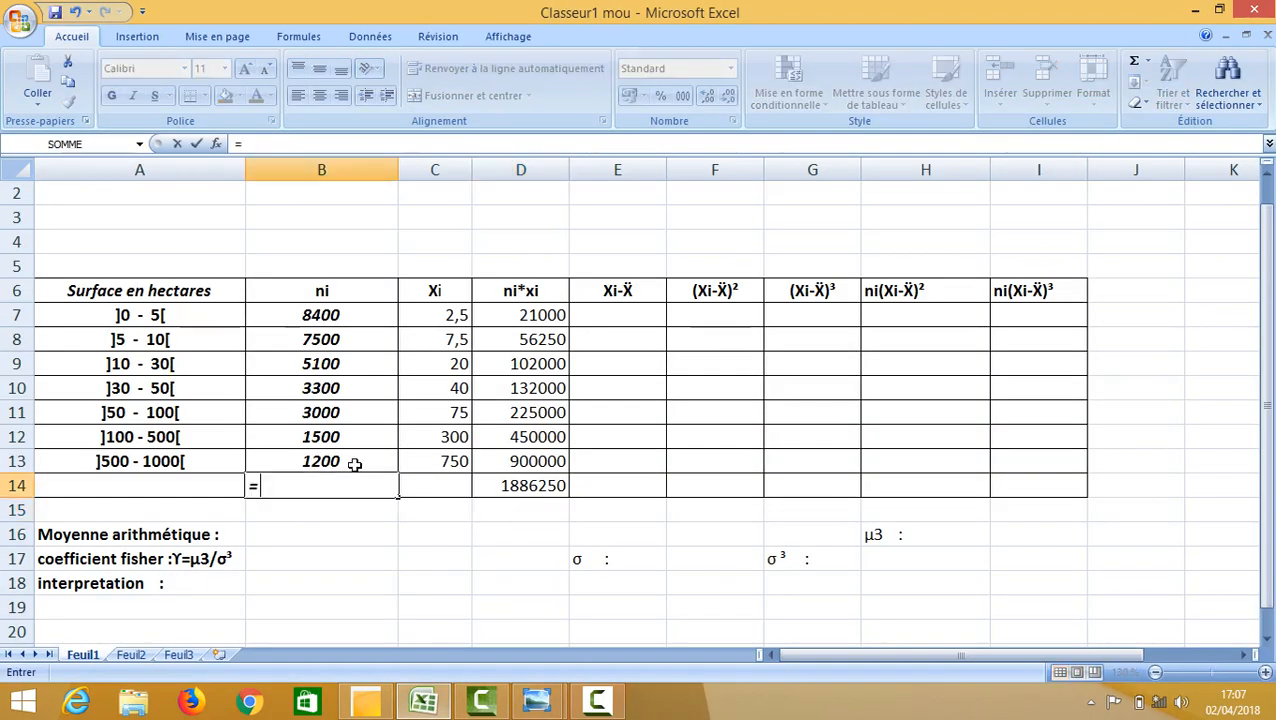
pyautogui.write('somm')
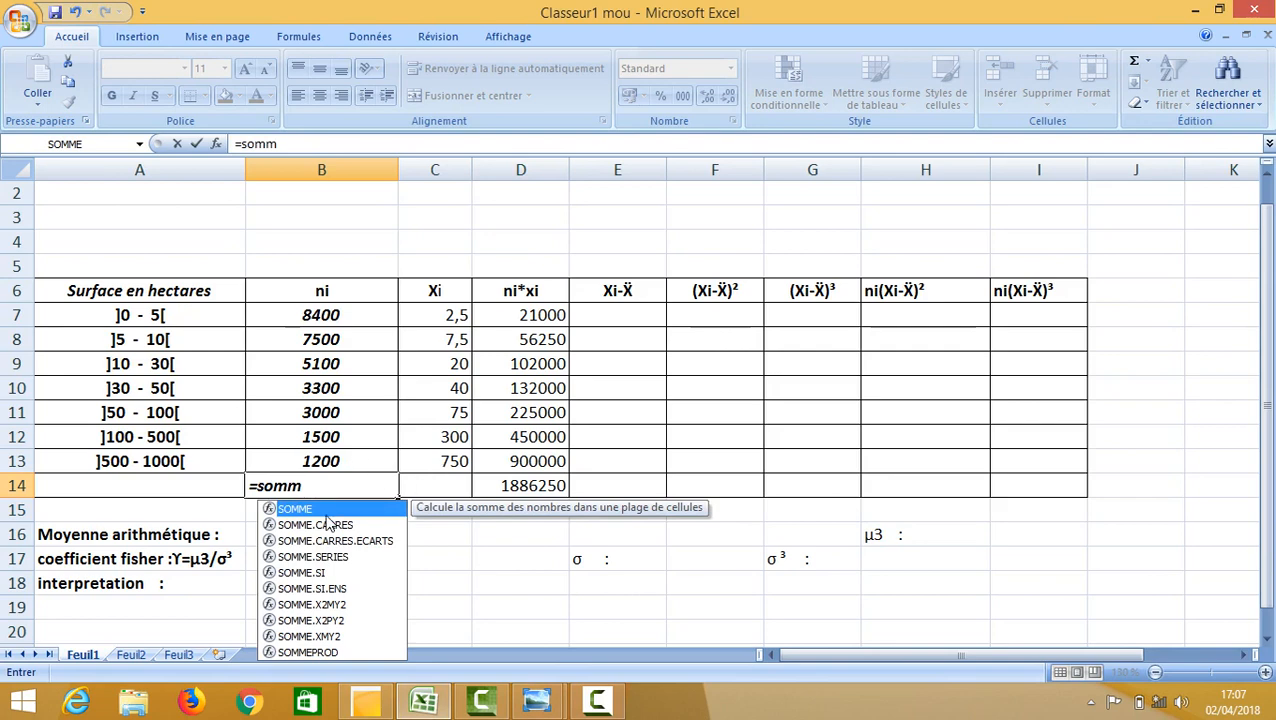
pyautogui.doubleClick(327, 512)
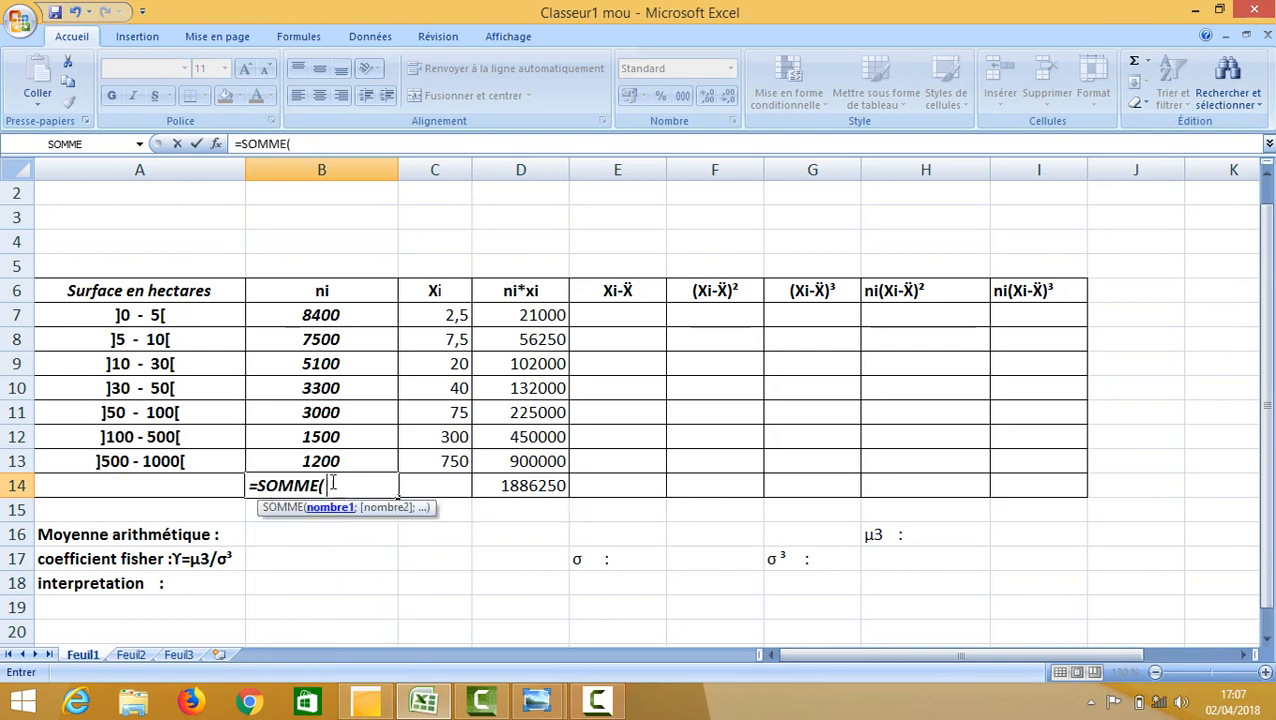
pyautogui.click(343, 316)
pyautogui.moveTo(343, 315); pyautogui.dragTo(345, 459)
pyautogui.write(')')
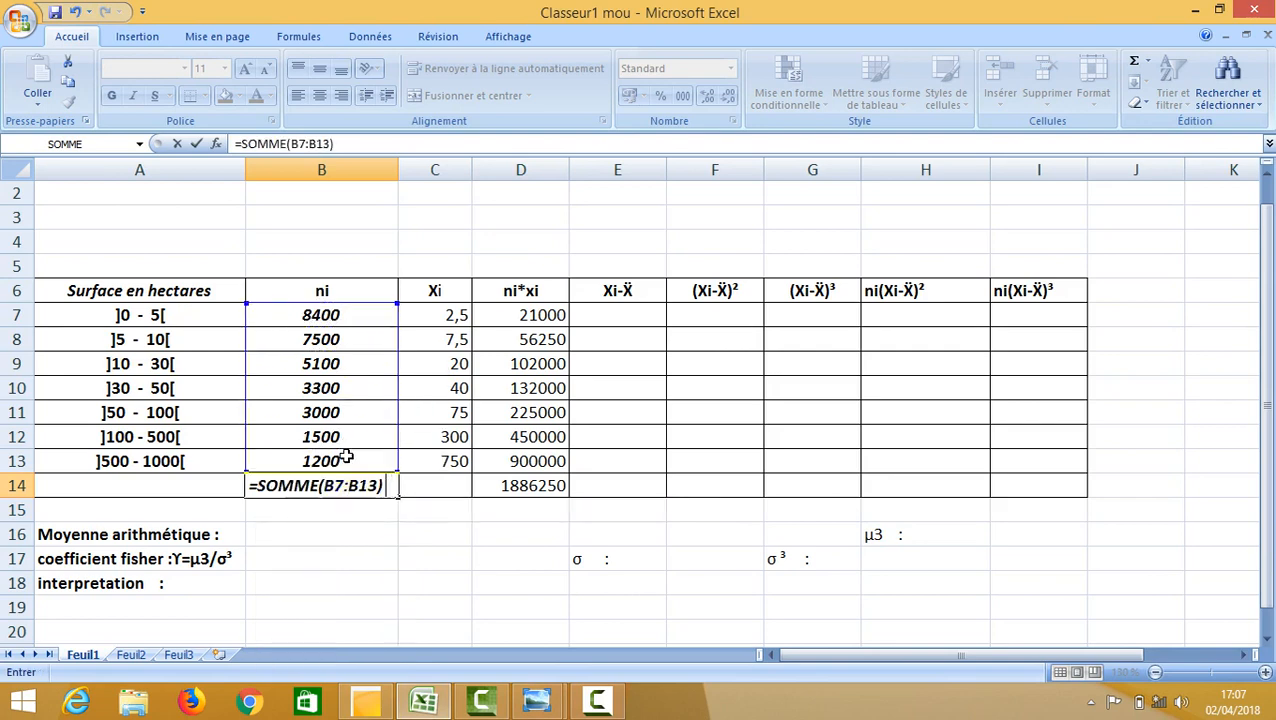
pyautogui.press('Return')
# Step: Compute the arithmetic mean in B16 as =D14/B14, following the formula in photo 20180401_232020, and show it with two decimals
pyautogui.click(327, 534)
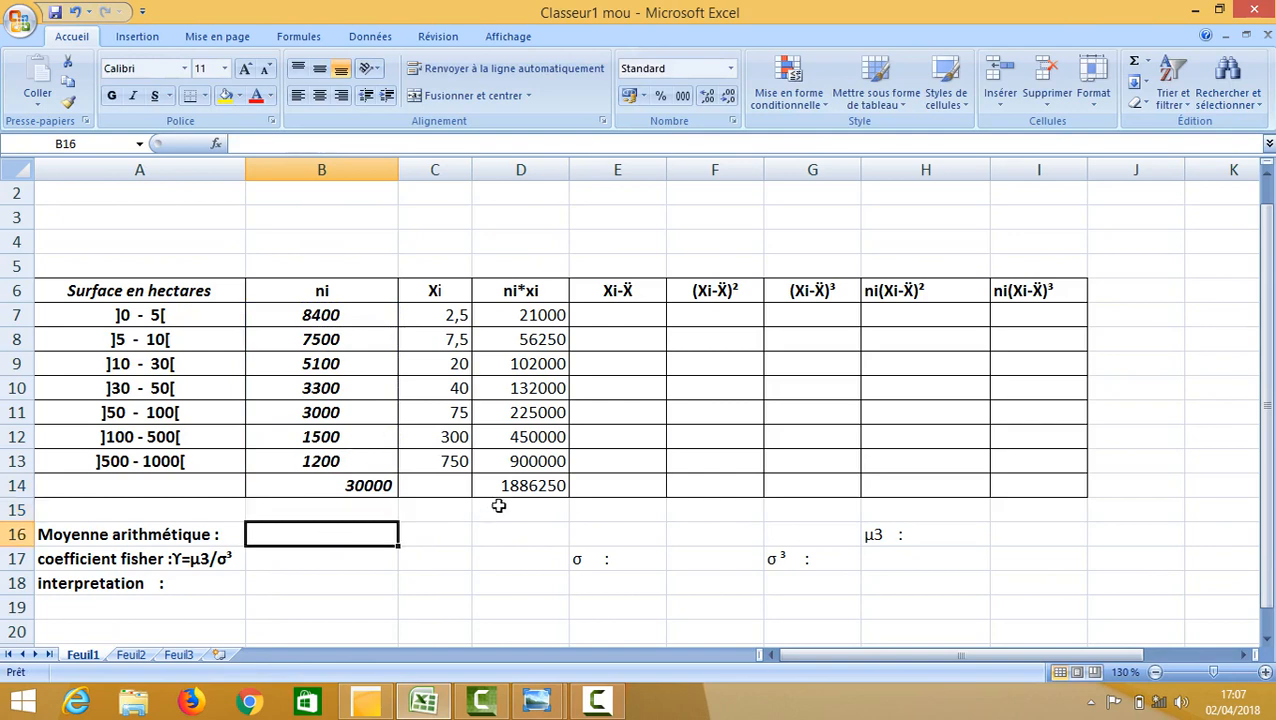
pyautogui.moveTo(540, 683)
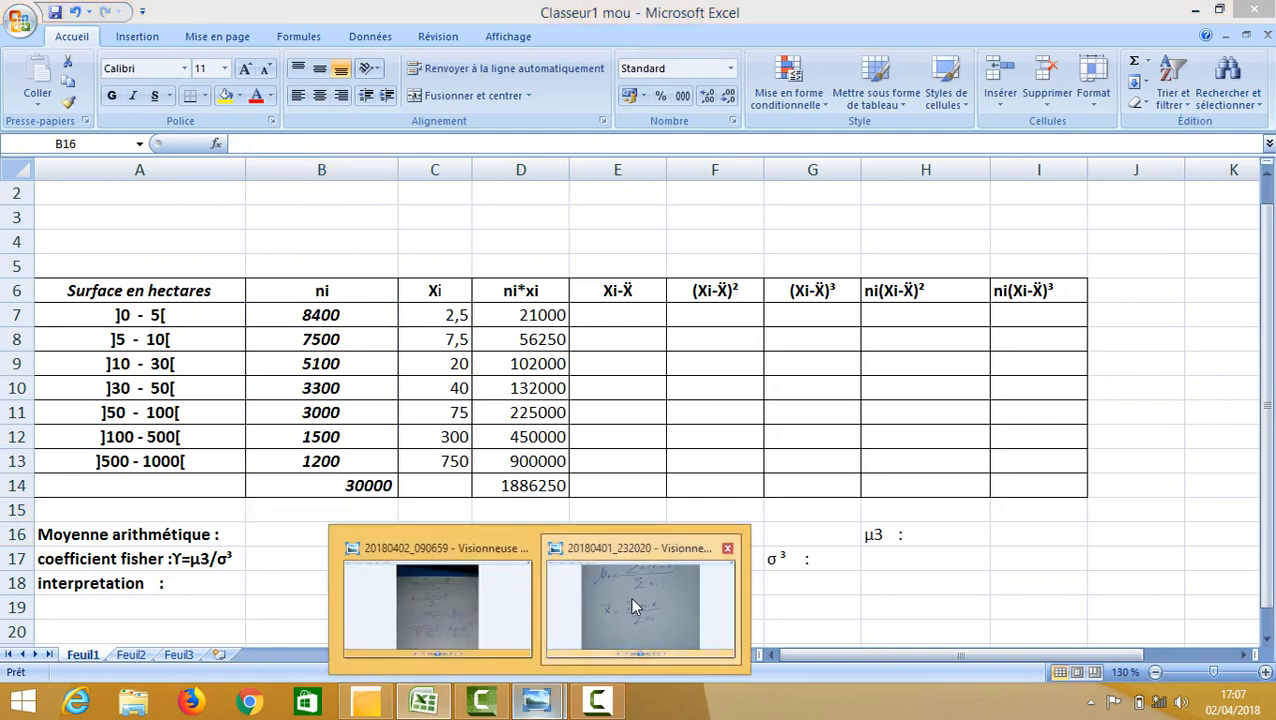
pyautogui.click(629, 596)
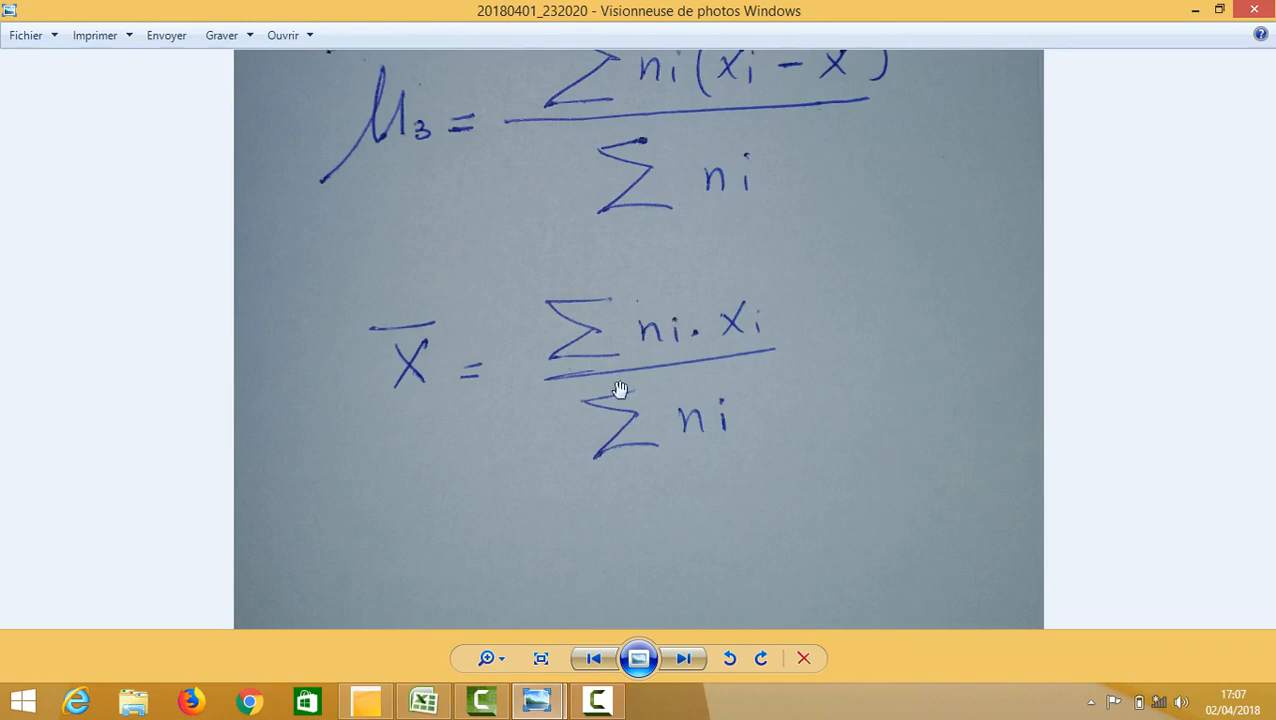
pyautogui.click(423, 702)
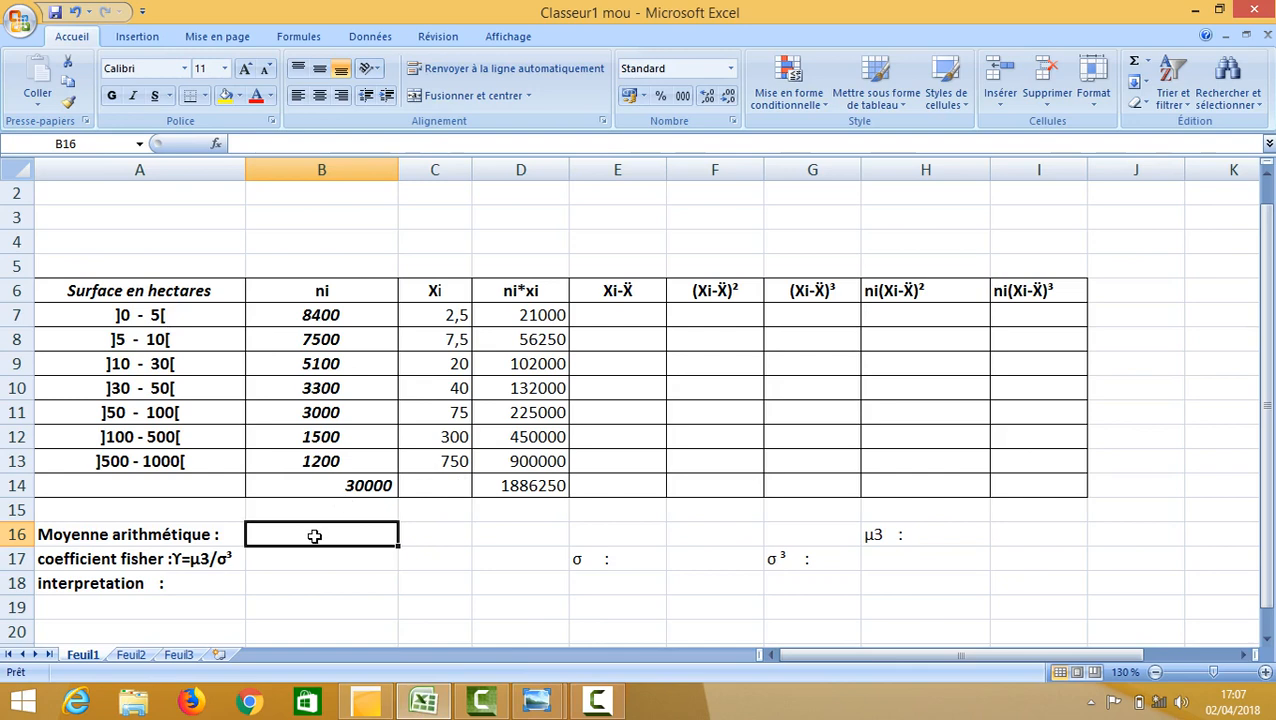
pyautogui.write('=')
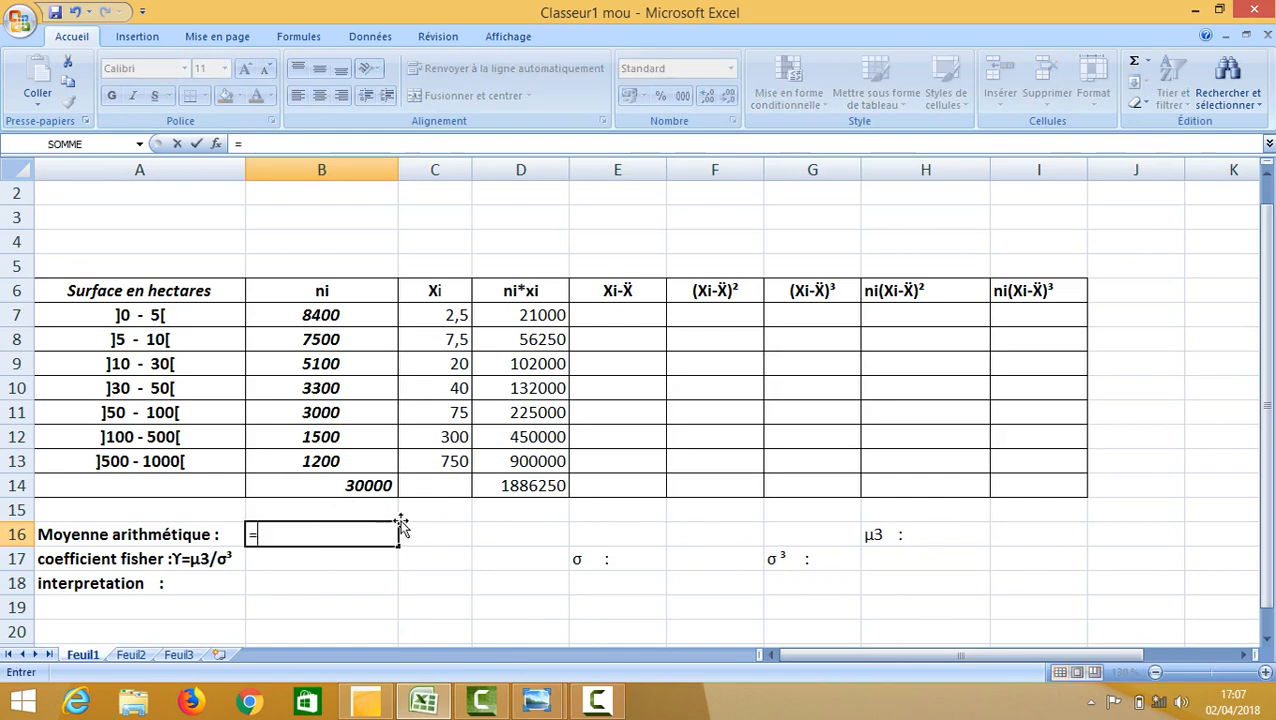
pyautogui.click(500, 483)
pyautogui.write('/')
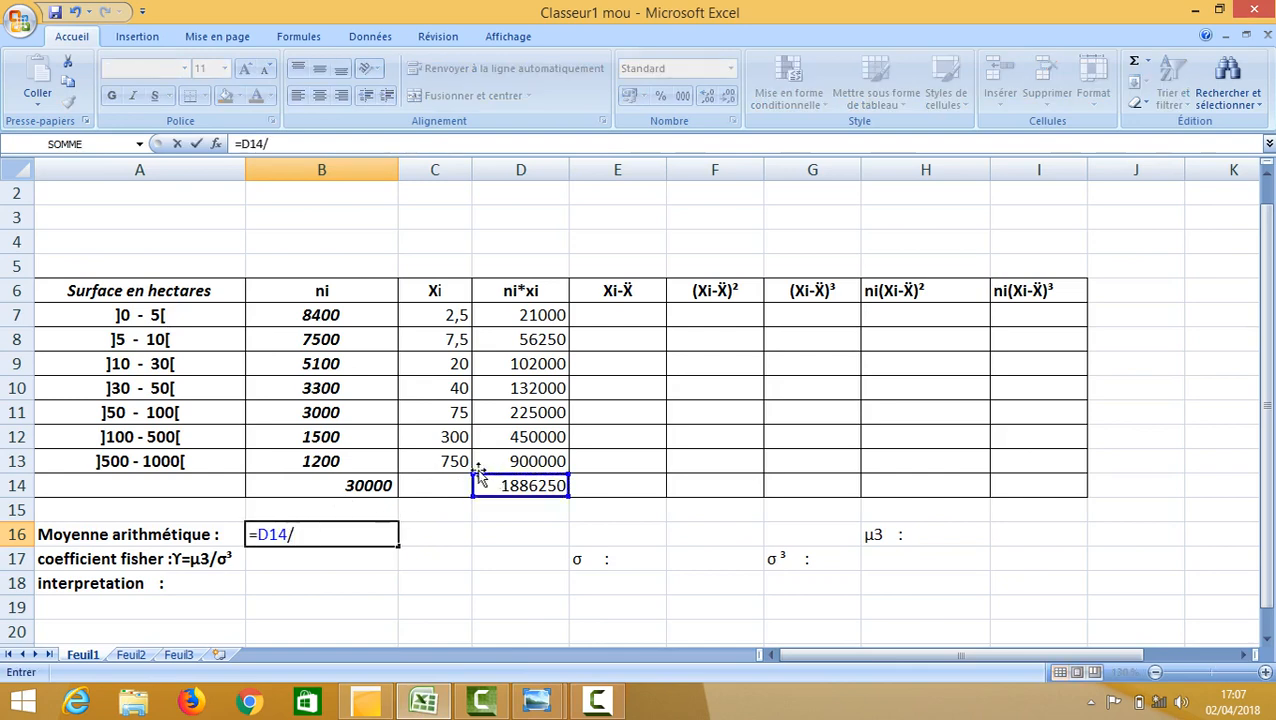
pyautogui.click(368, 485)
pyautogui.press('Return')
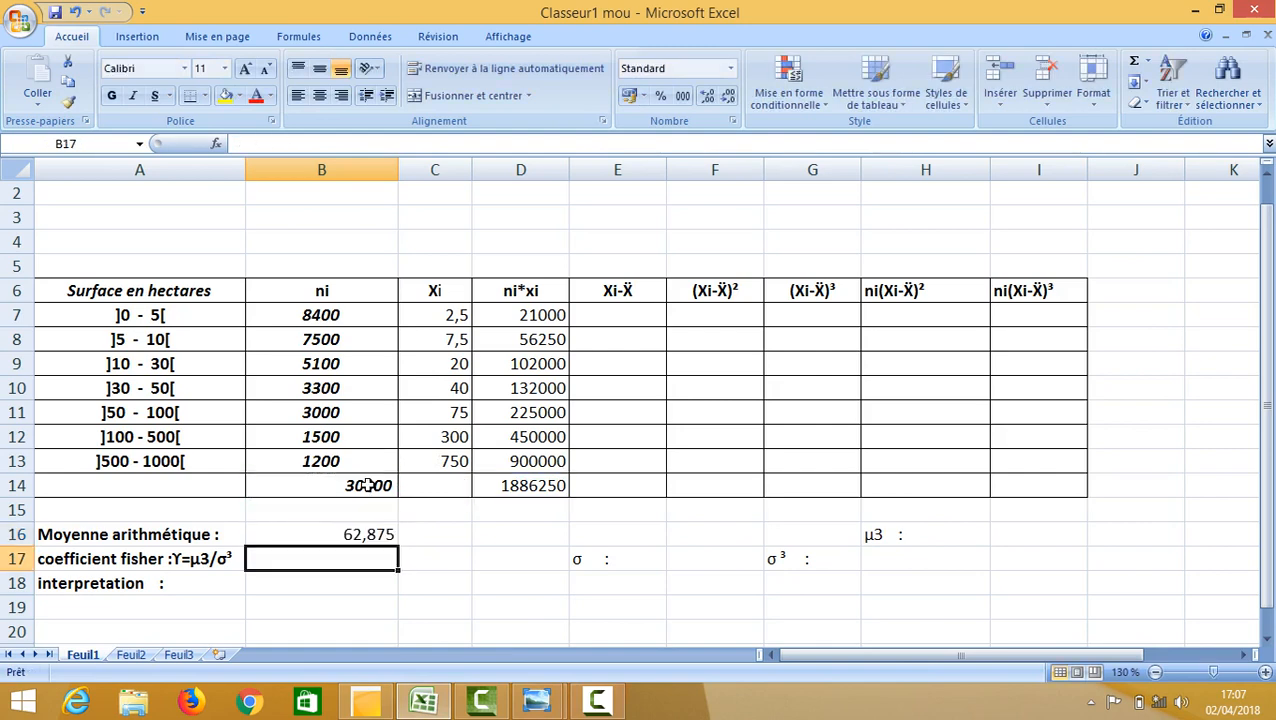
pyautogui.click(349, 533)
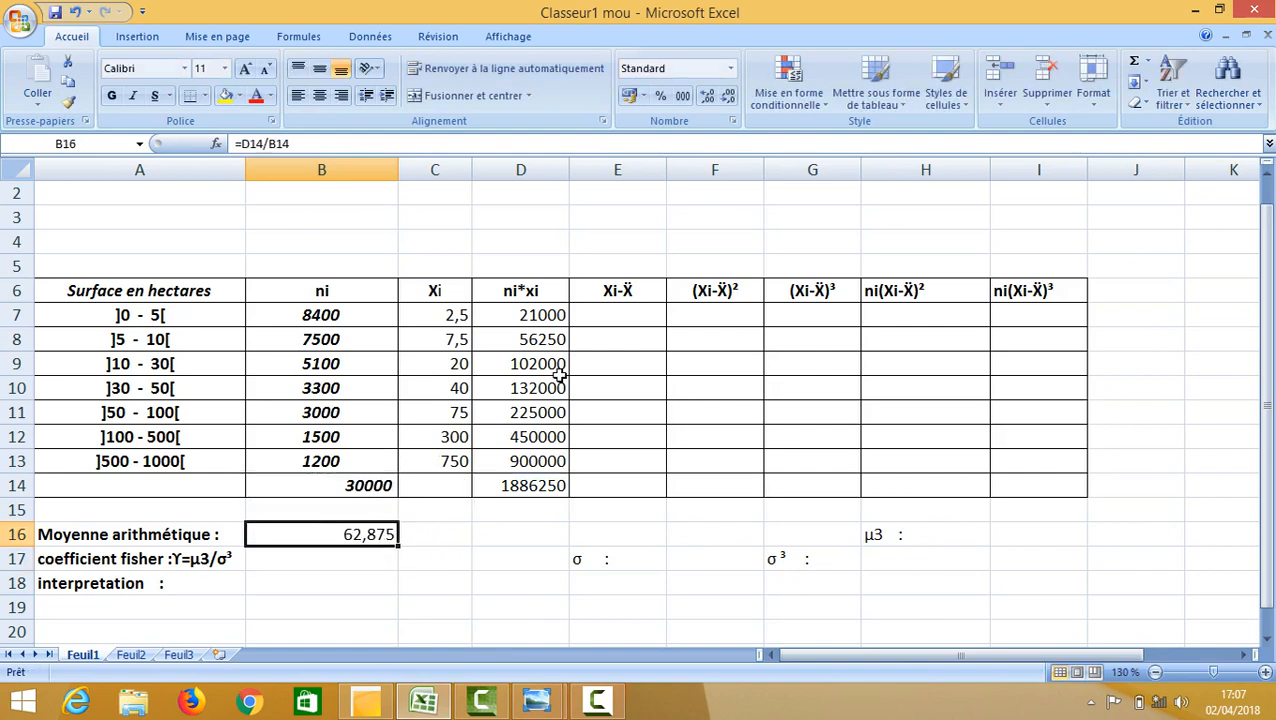
pyautogui.click(728, 98)
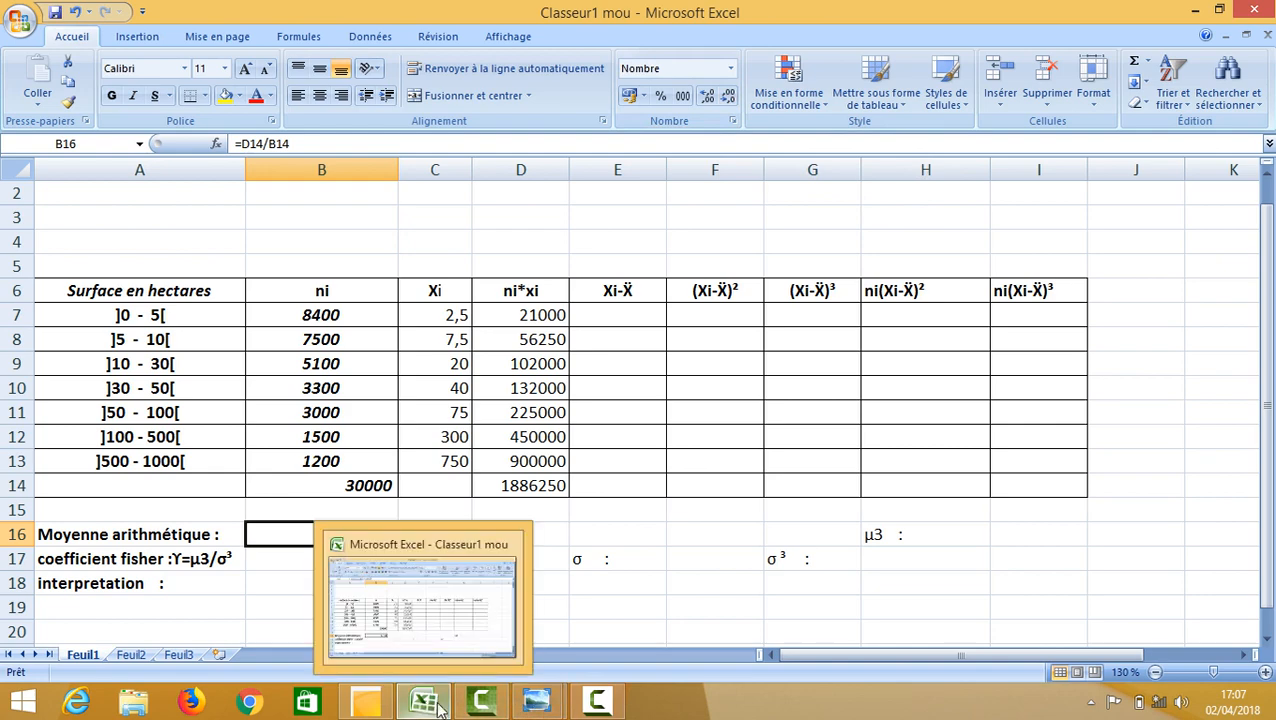
# Step: Examine the μ3, σ and σ³ formulas in photo 20180402_090659 in Windows Photo Viewer, comparing them with the Excel table
pyautogui.moveTo(527, 705)
pyautogui.click(487, 606)
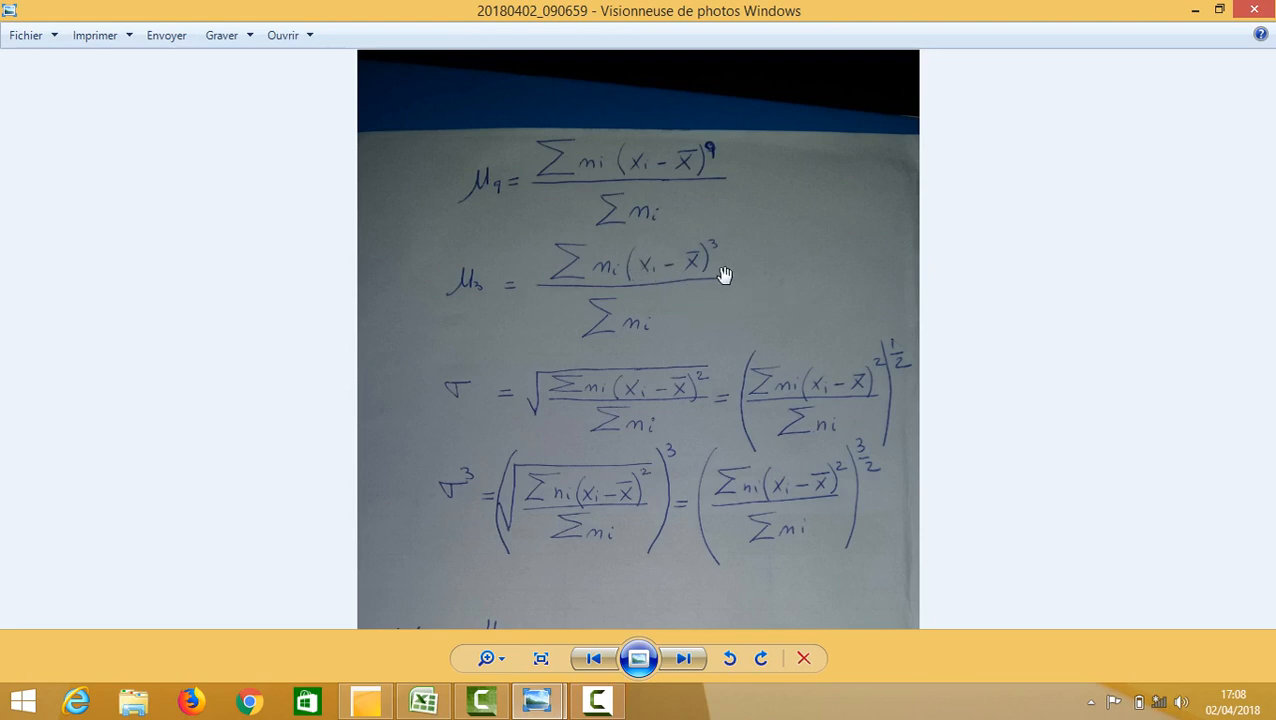
pyautogui.click(428, 702)
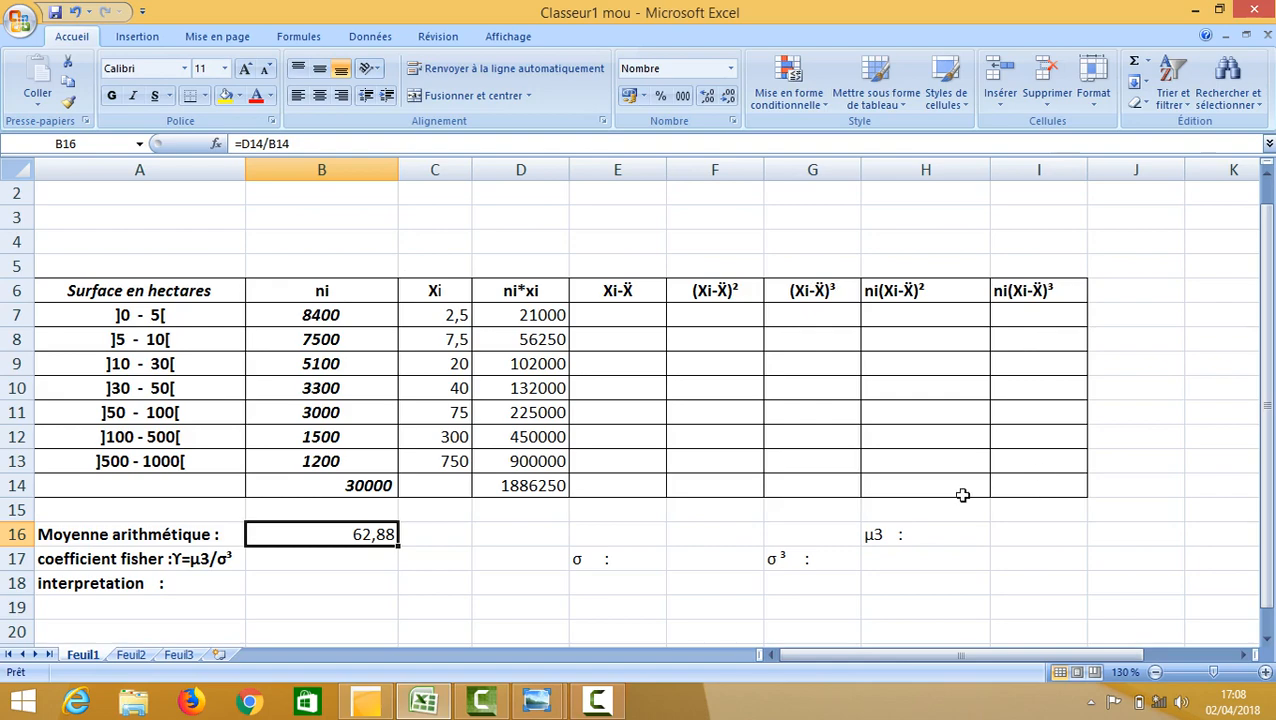
pyautogui.moveTo(536, 702)
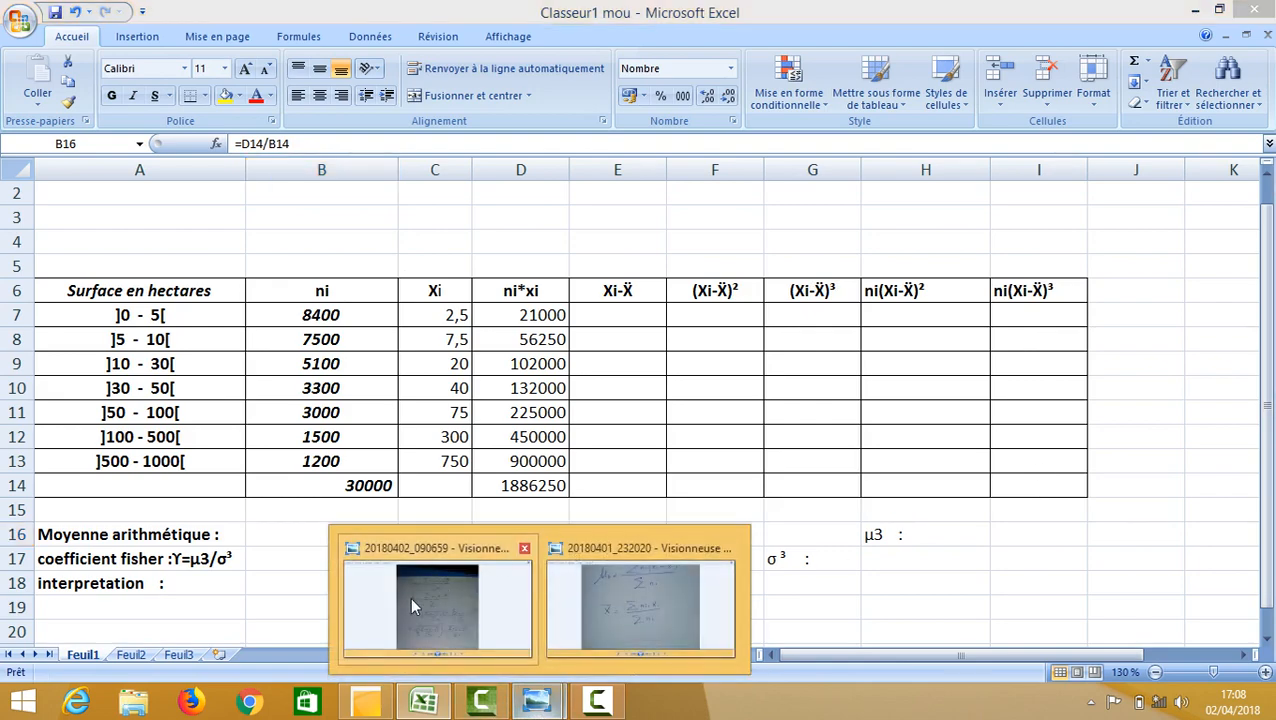
pyautogui.click(415, 605)
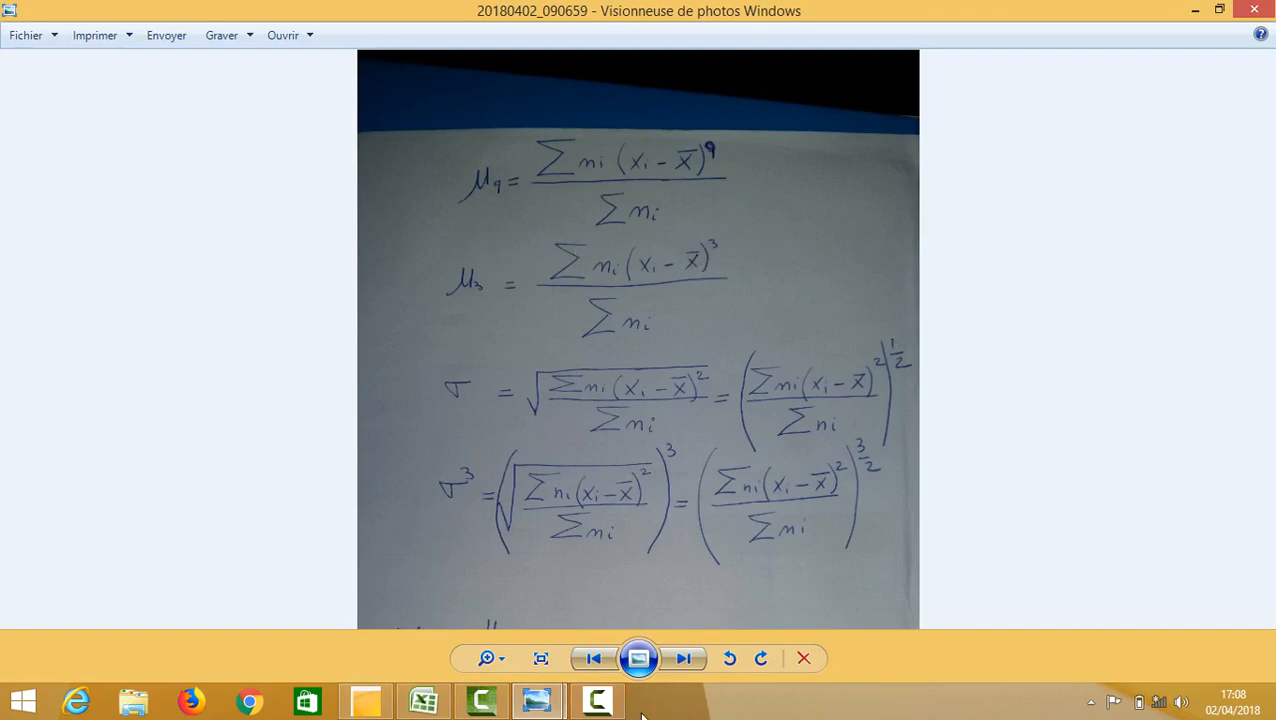
# Step: Switch to the Excel workbook, compute the Xi-Ẍ deviation in E7 as =C7-B$16 and fill the formula through E13
pyautogui.click(424, 703)
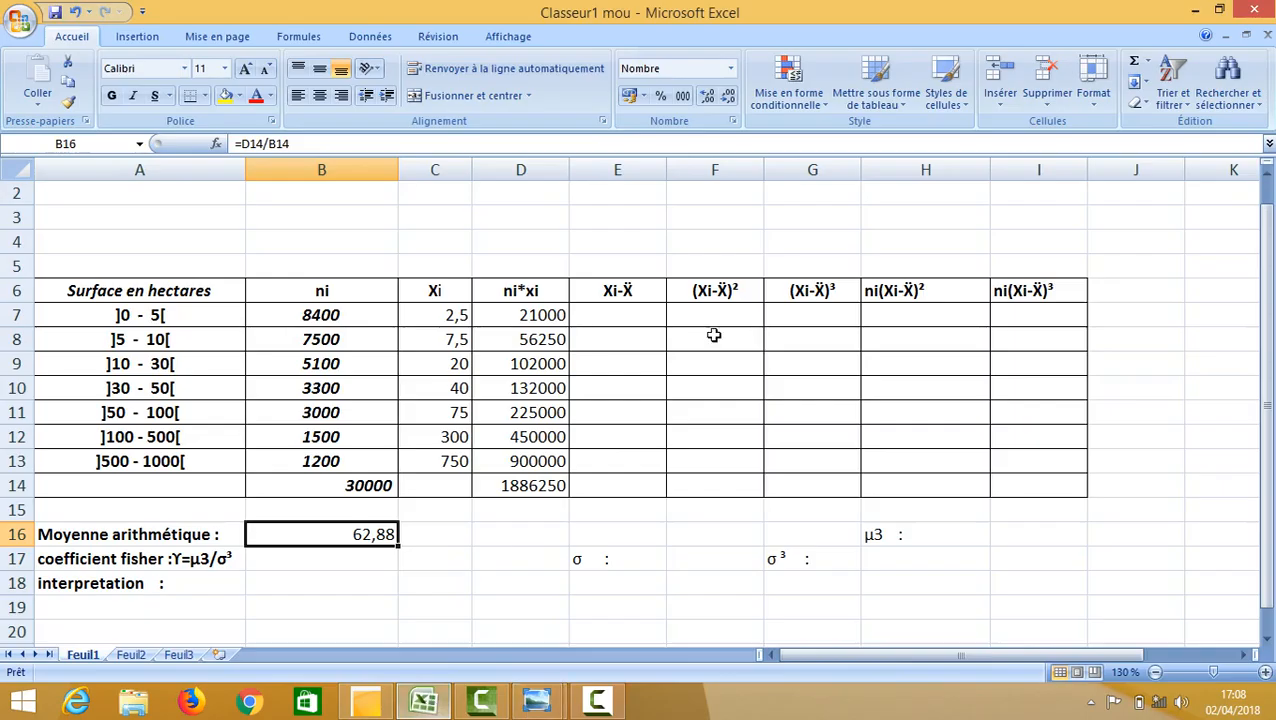
pyautogui.click(600, 312)
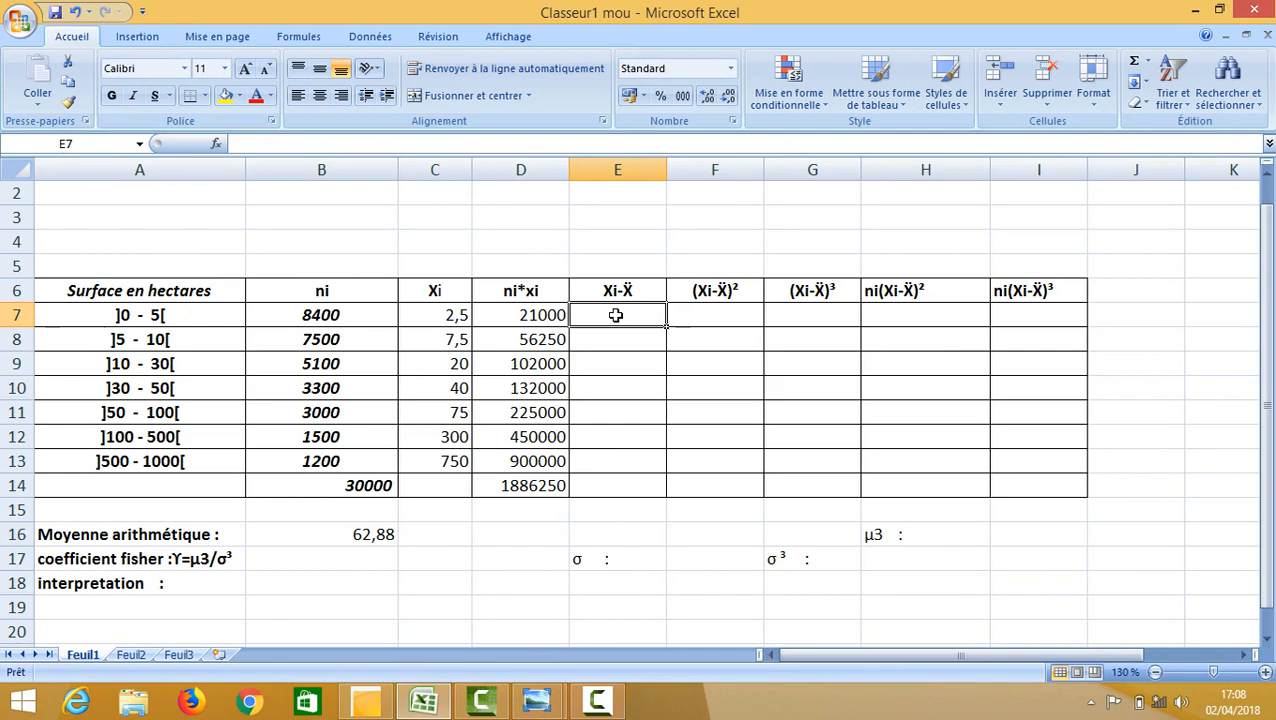
pyautogui.write('=')
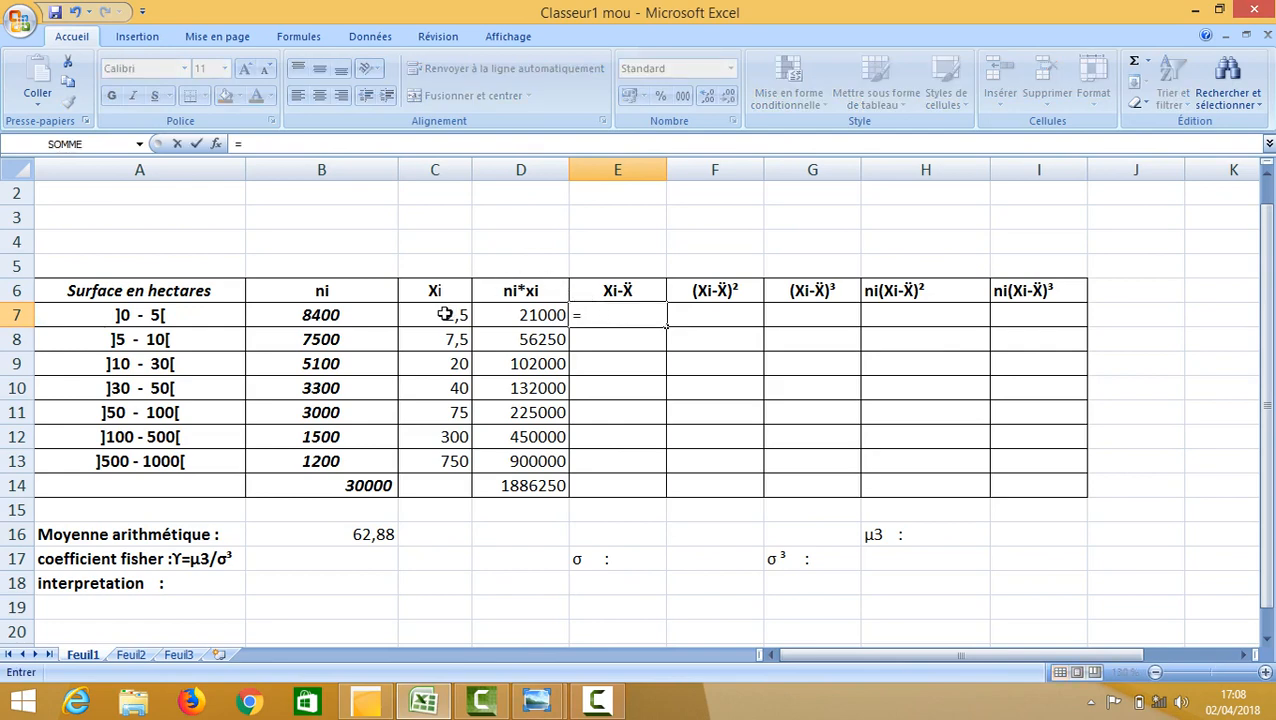
pyautogui.click(444, 315)
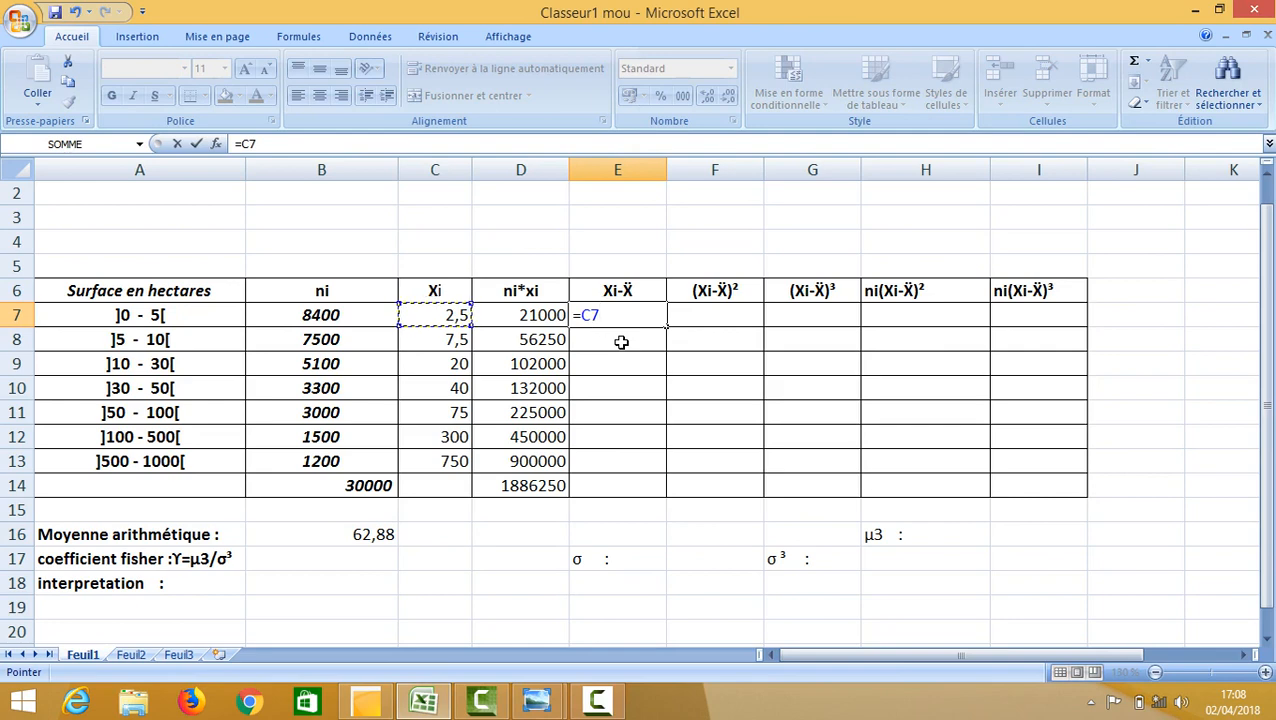
pyautogui.write('-')
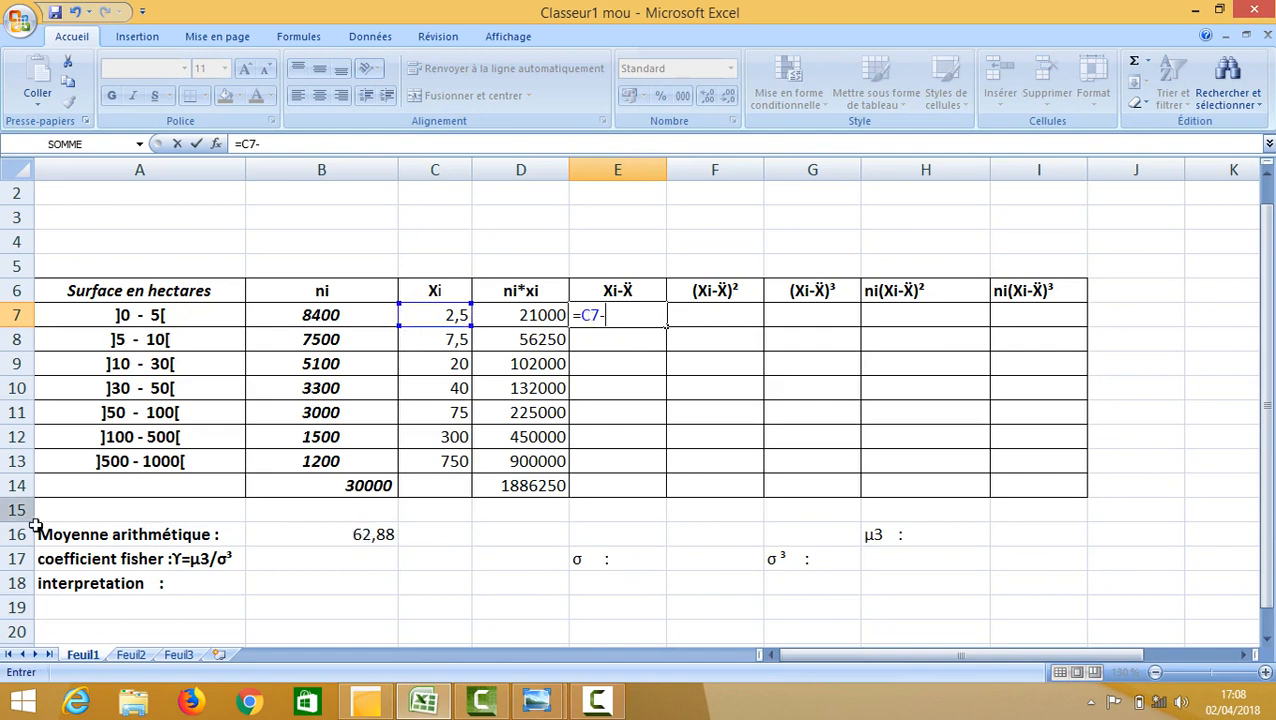
pyautogui.click(345, 539)
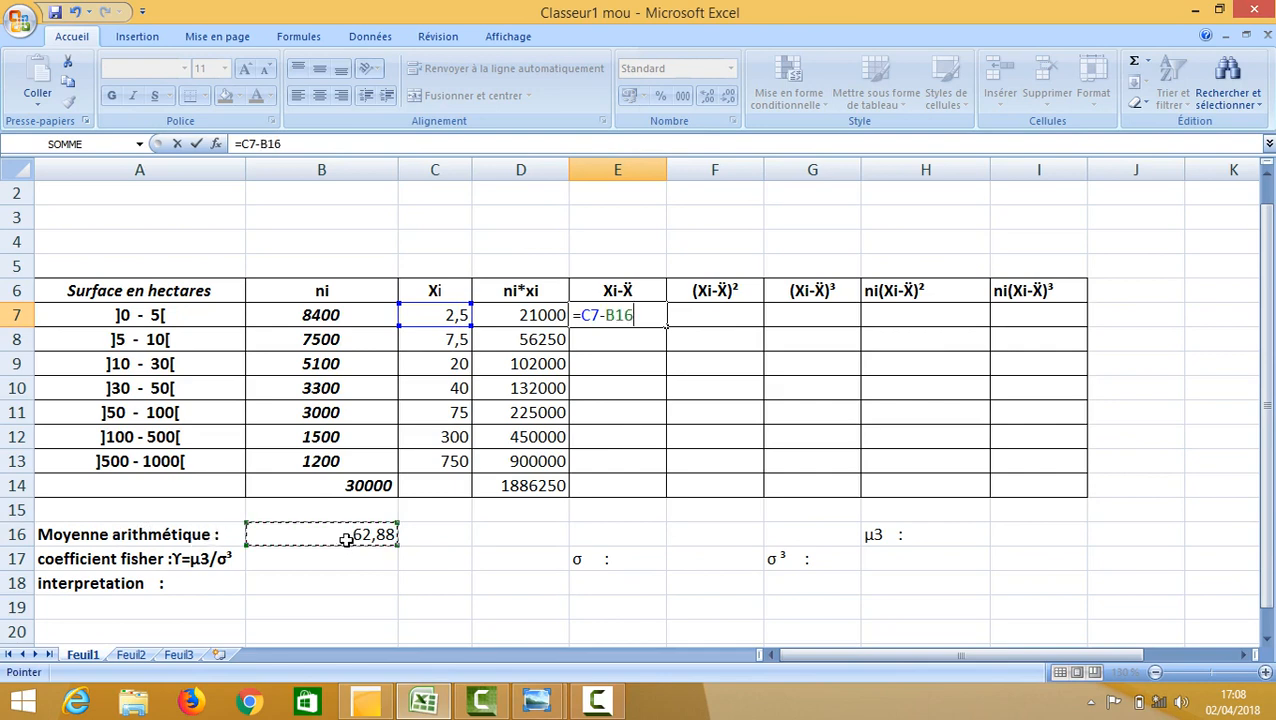
pyautogui.click(614, 315)
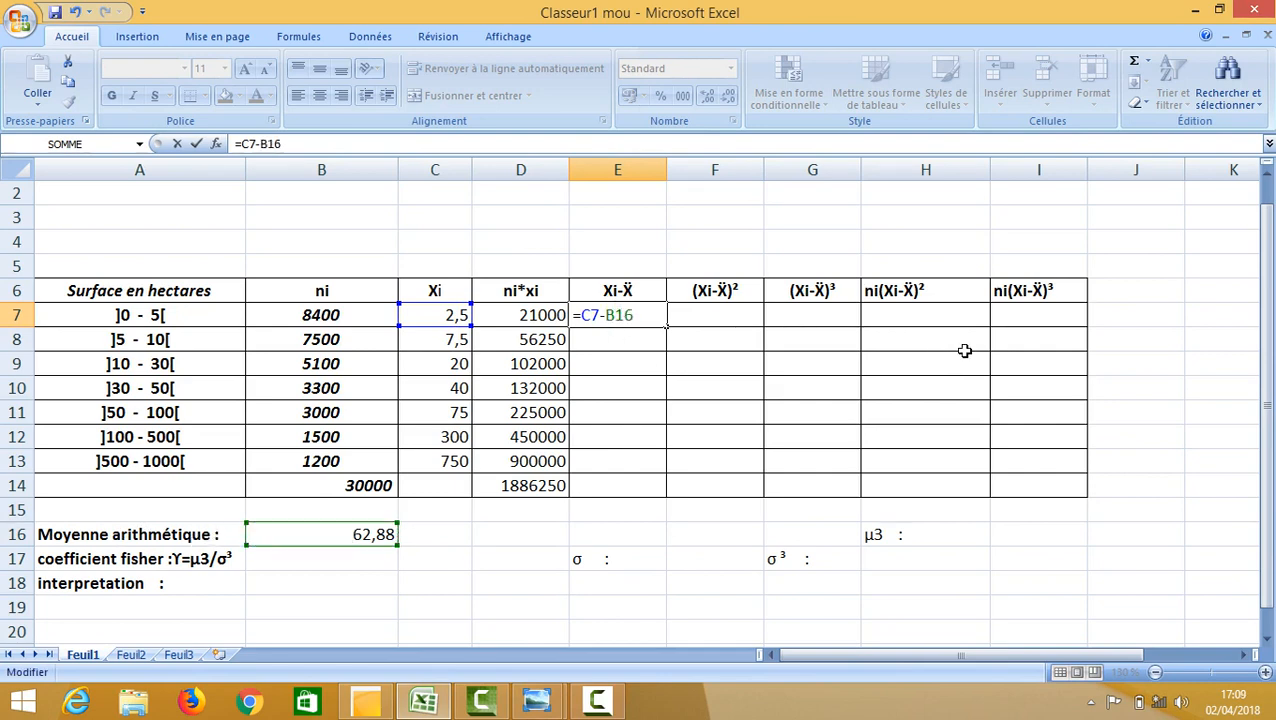
pyautogui.write('$')
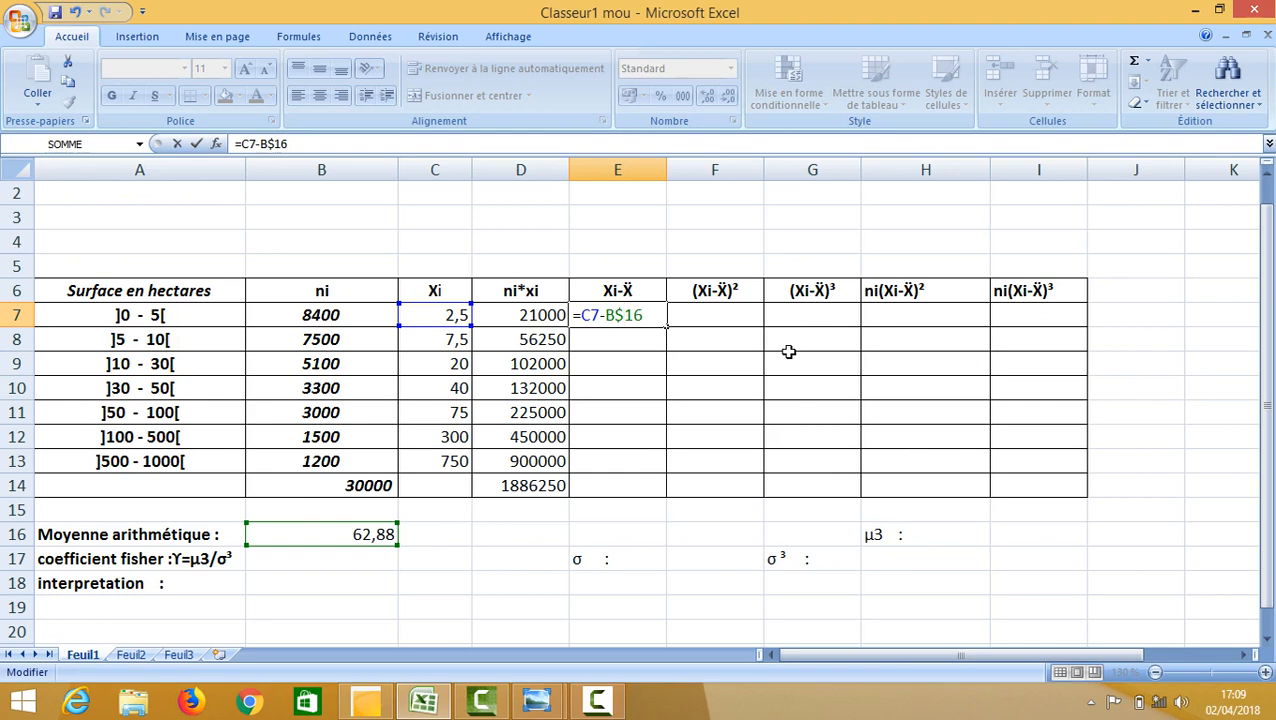
pyautogui.press('Return')
pyautogui.click(650, 316)
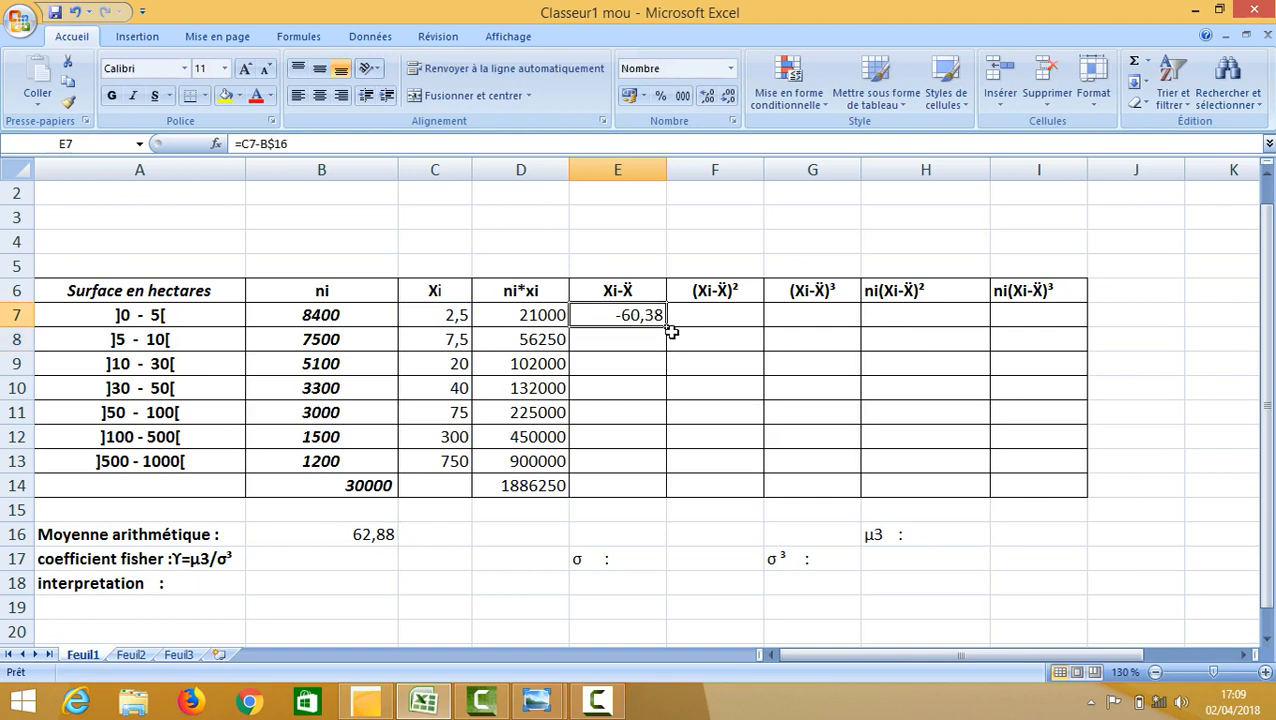
pyautogui.moveTo(666, 322); pyautogui.dragTo(653, 478)
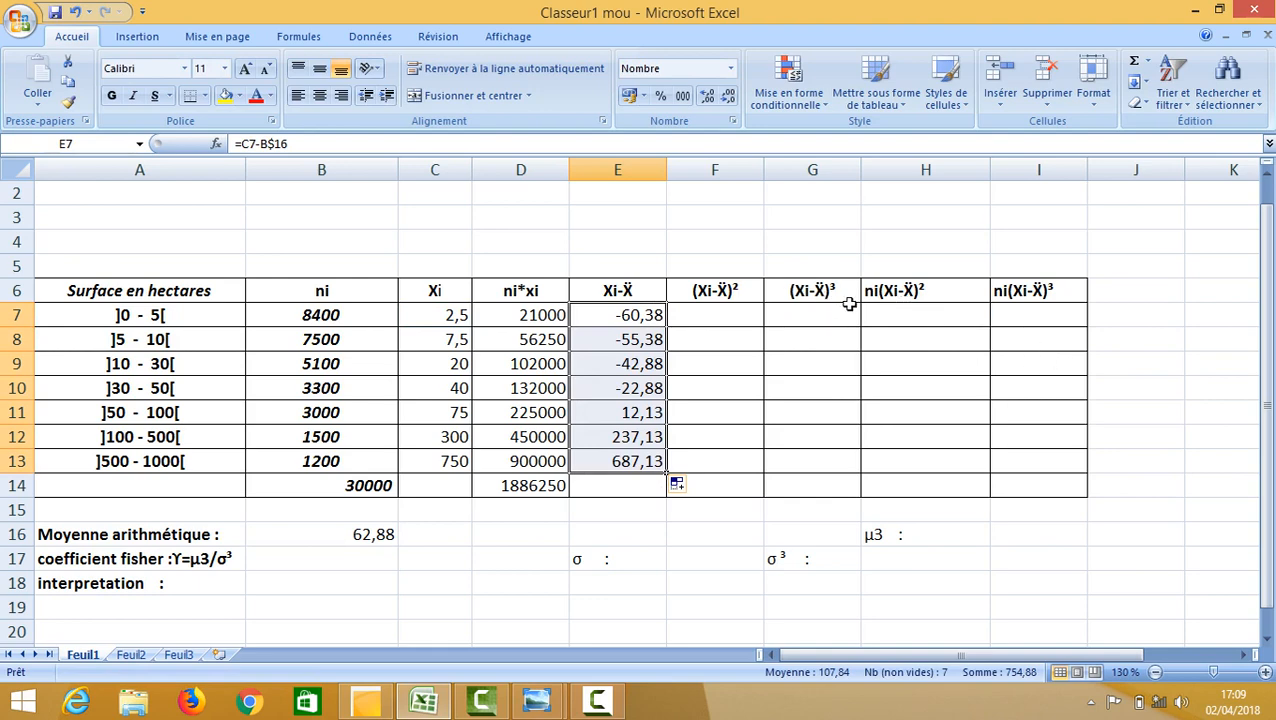
# Step: Compute the cubed deviation (Xi-Ẍ)³ in G7 with =PUISSANCE(E7;3)
pyautogui.click(804, 316)
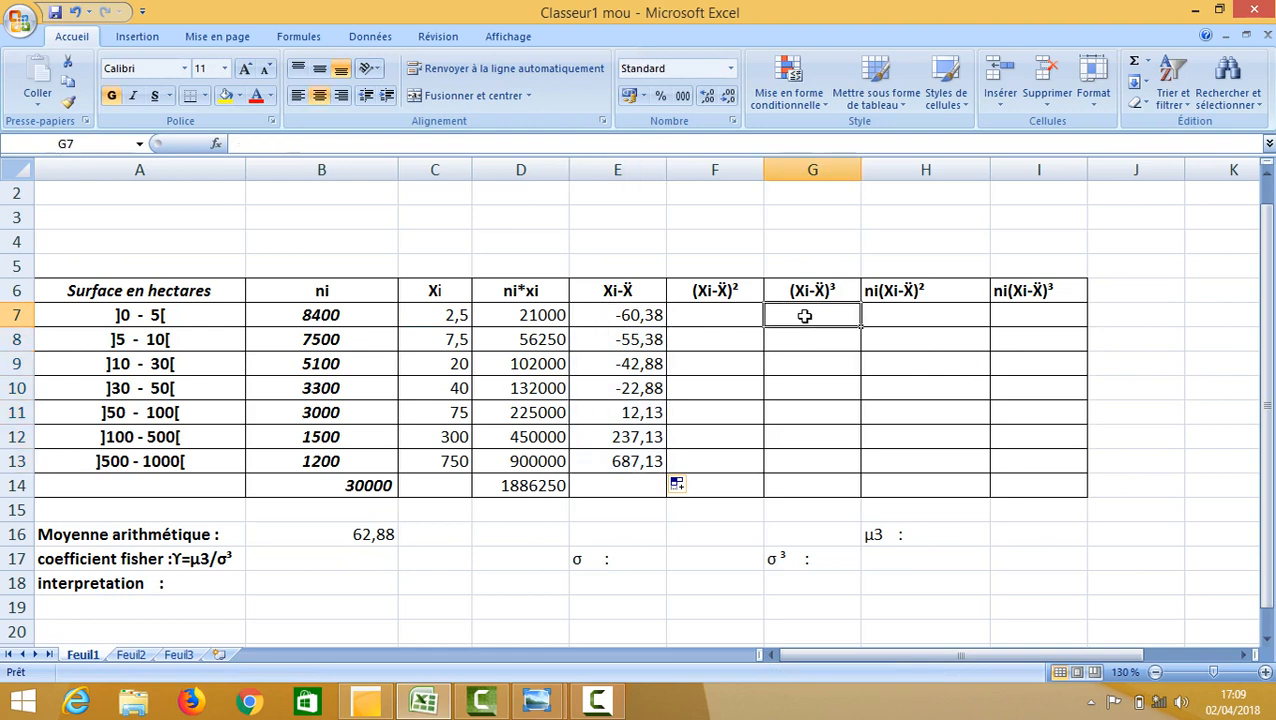
pyautogui.write('=')
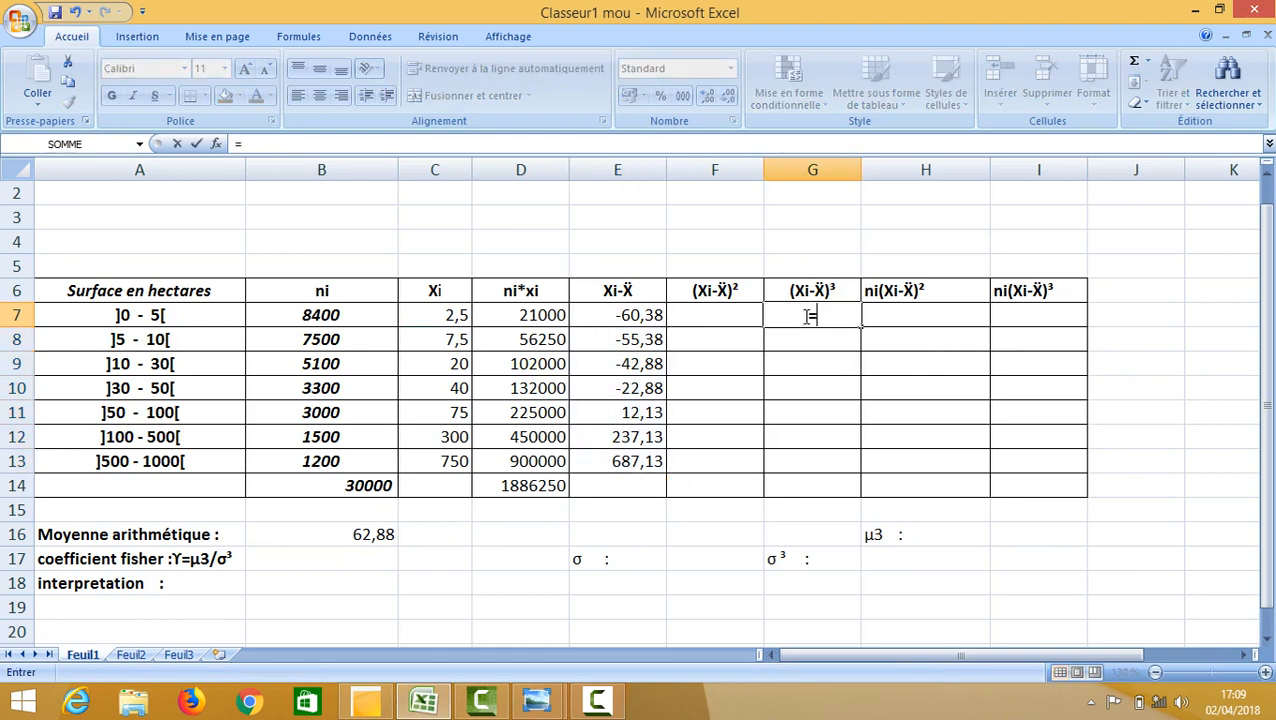
pyautogui.write('pui')
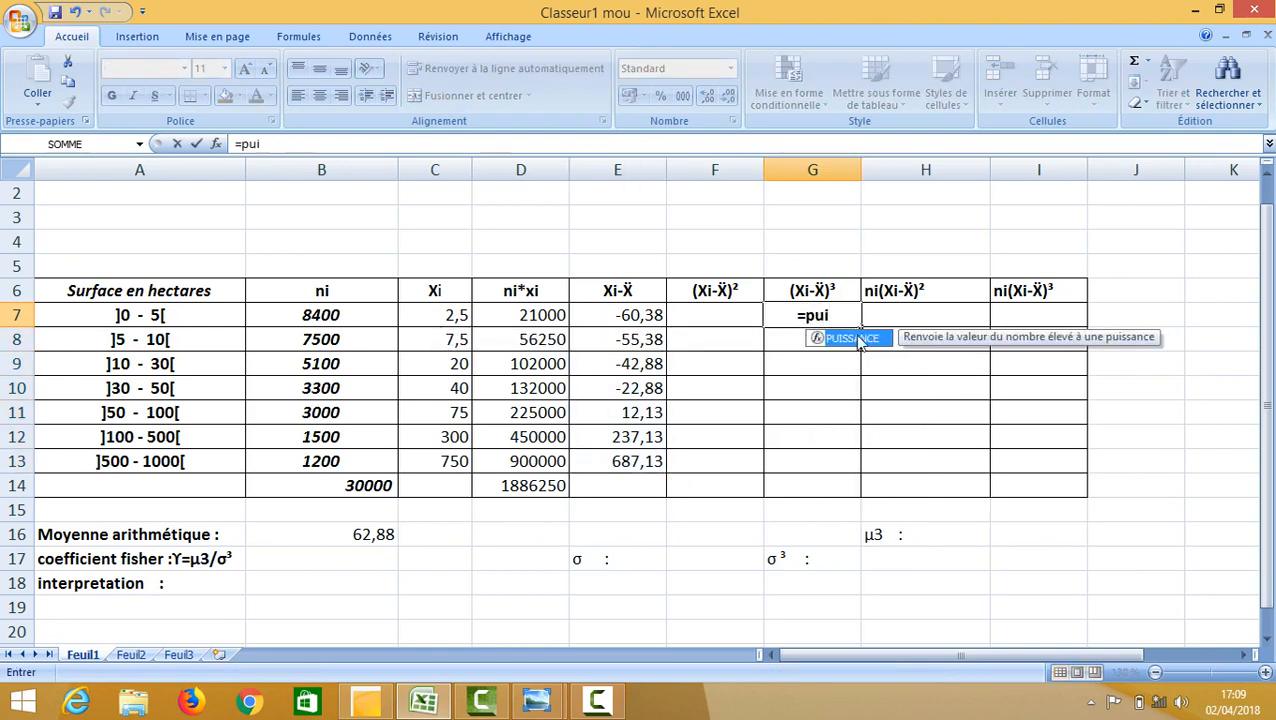
pyautogui.doubleClick(862, 343)
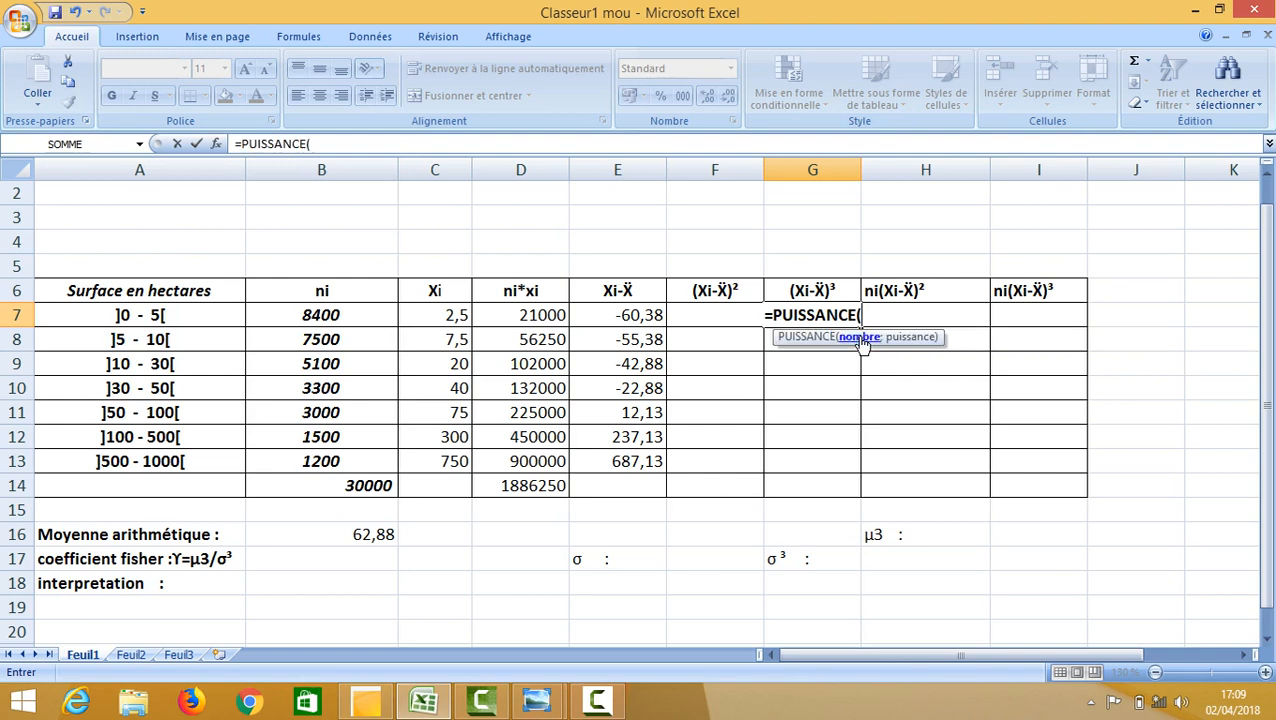
pyautogui.click(610, 318)
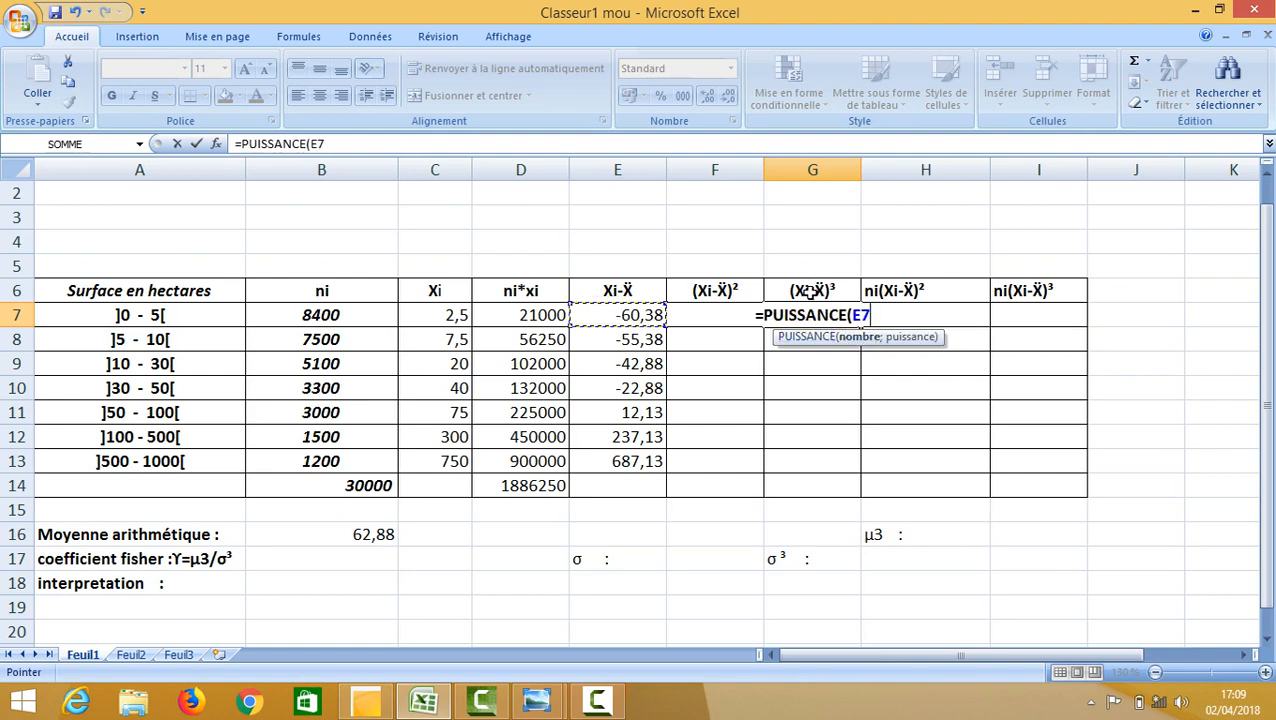
pyautogui.write(';3')
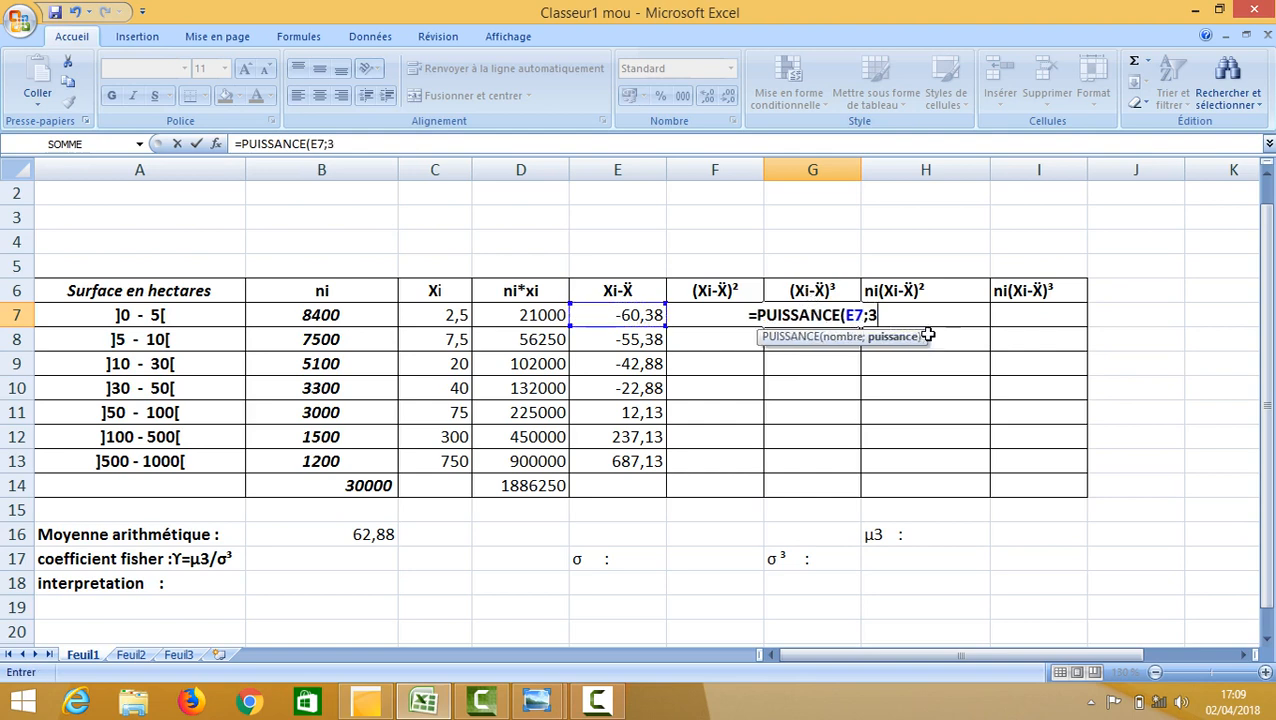
pyautogui.write(')')
pyautogui.press('Return')
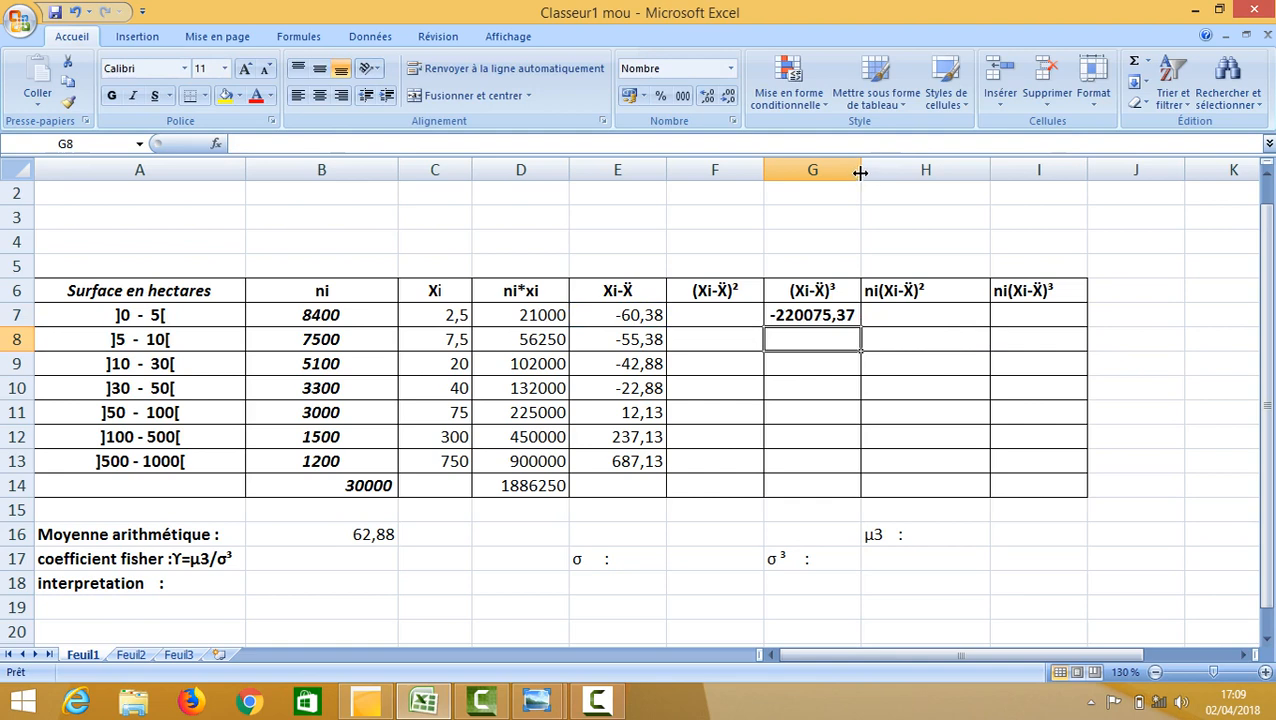
# Step: Widen column G, show G7 with two decimals and fill its formula through G13
pyautogui.moveTo(860, 172); pyautogui.dragTo(900, 172)
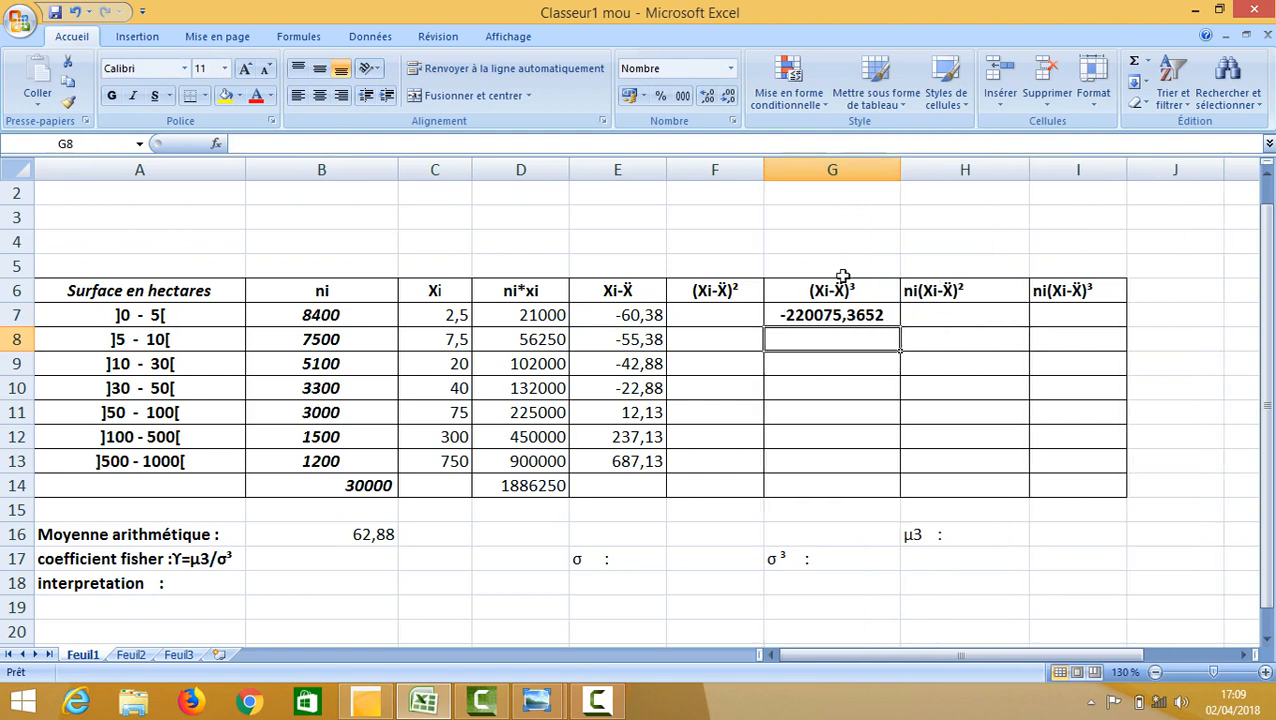
pyautogui.click(843, 318)
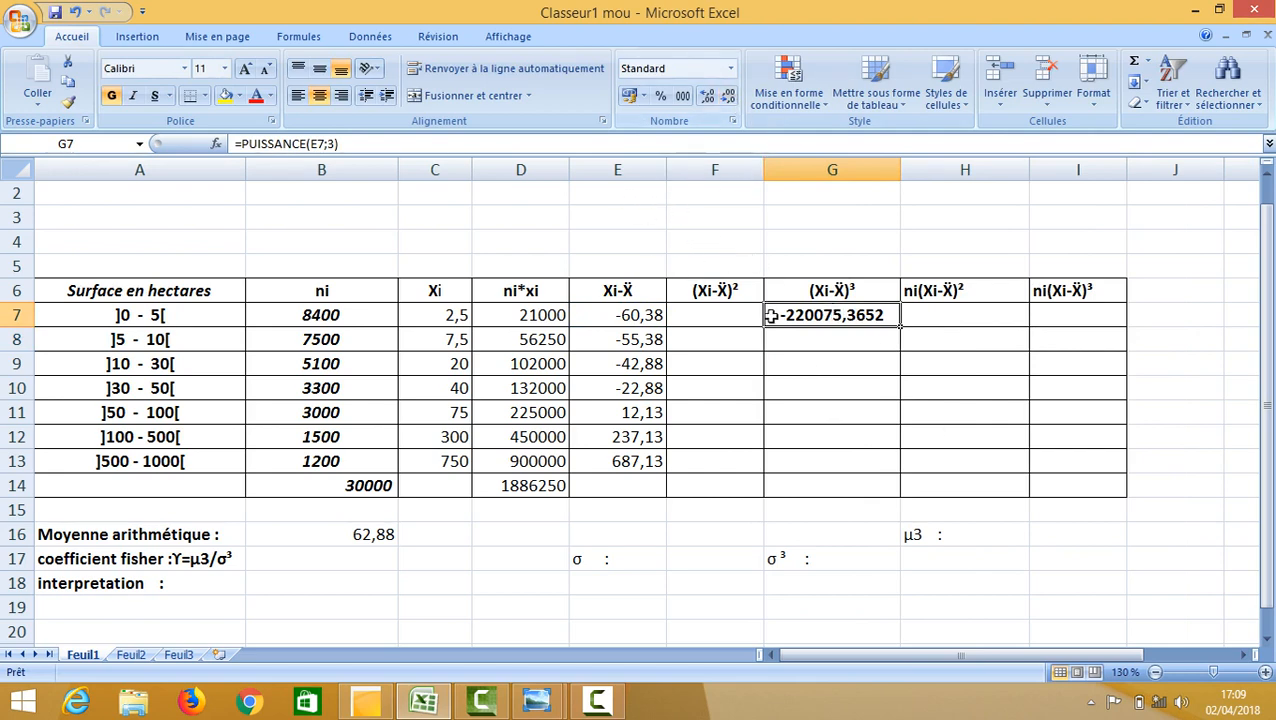
pyautogui.click(731, 98)
pyautogui.click(731, 98)
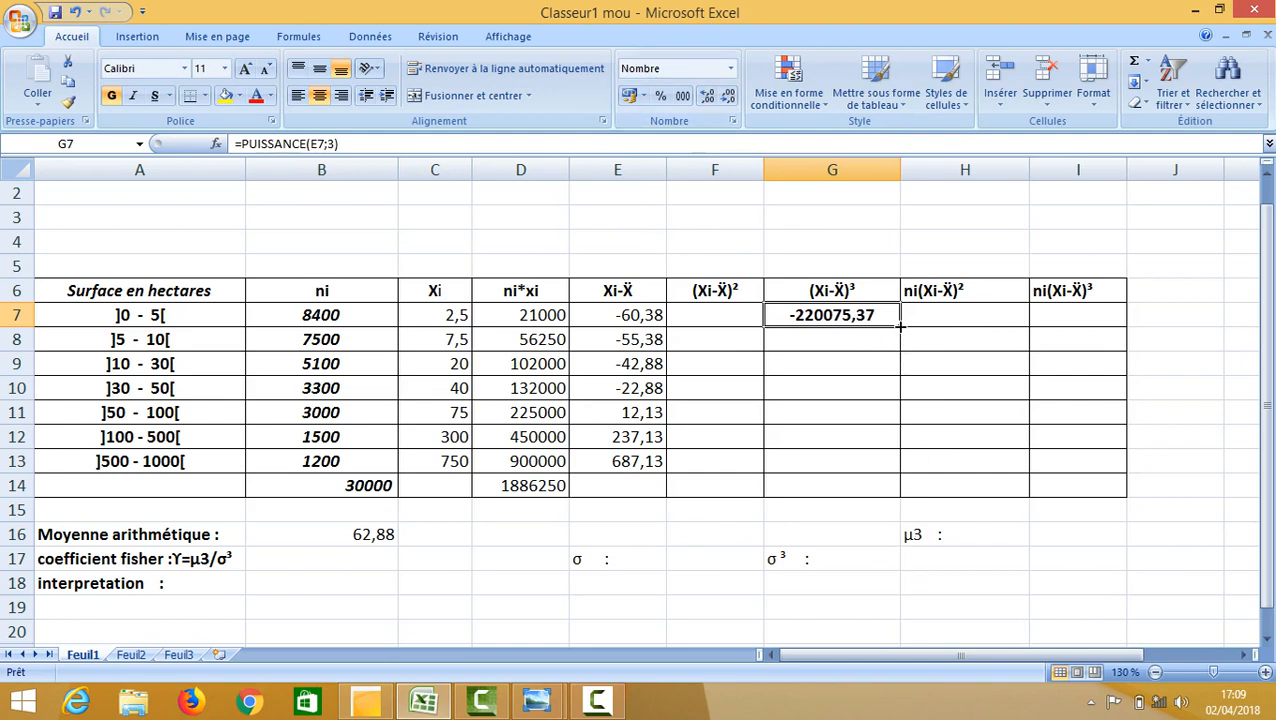
pyautogui.moveTo(899, 327); pyautogui.dragTo(889, 473)
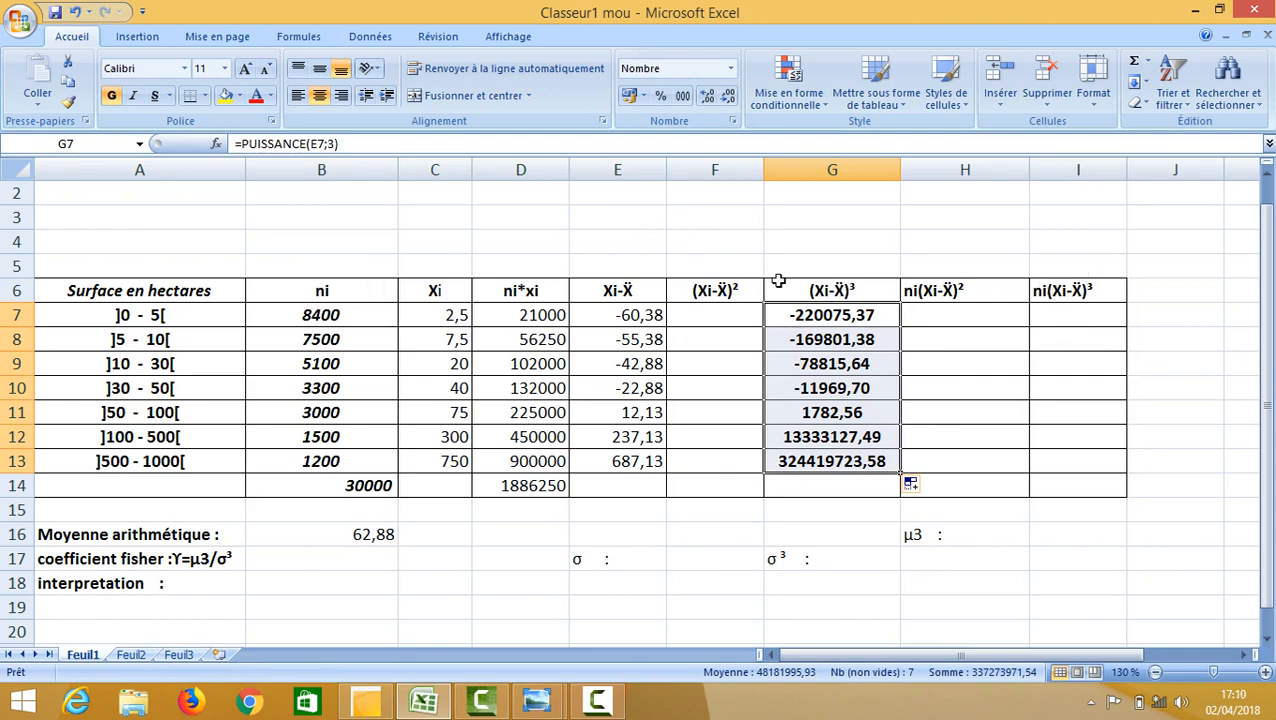
# Step: Compute ni(Xi-Ẍ)³ for the first class in I7 as =B7*G7
pyautogui.click(1075, 312)
pyautogui.write('=')
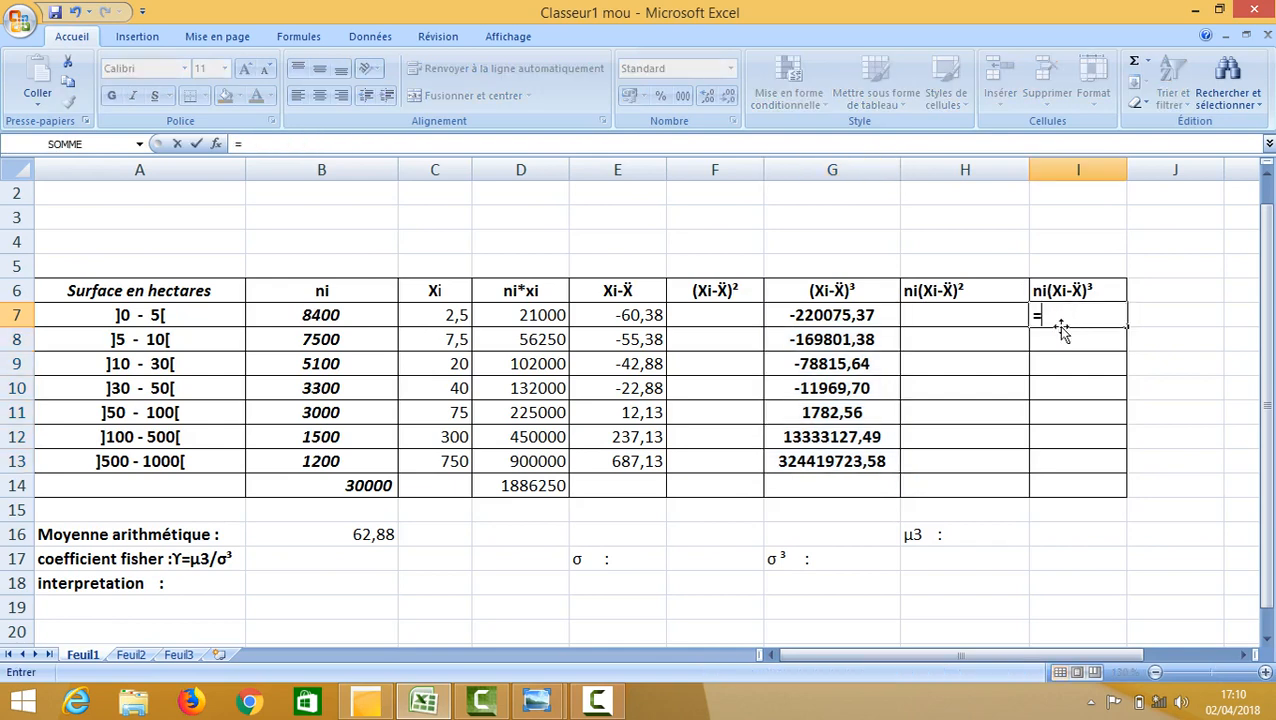
pyautogui.click(340, 316)
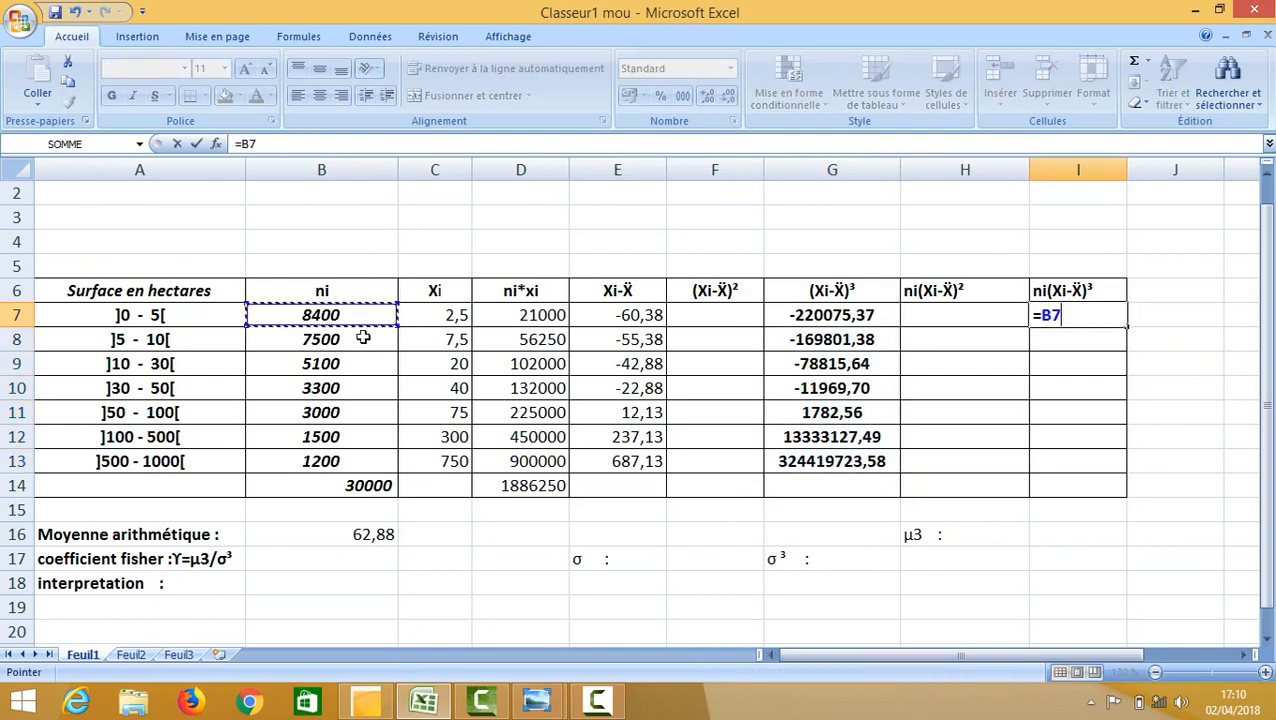
pyautogui.write('*')
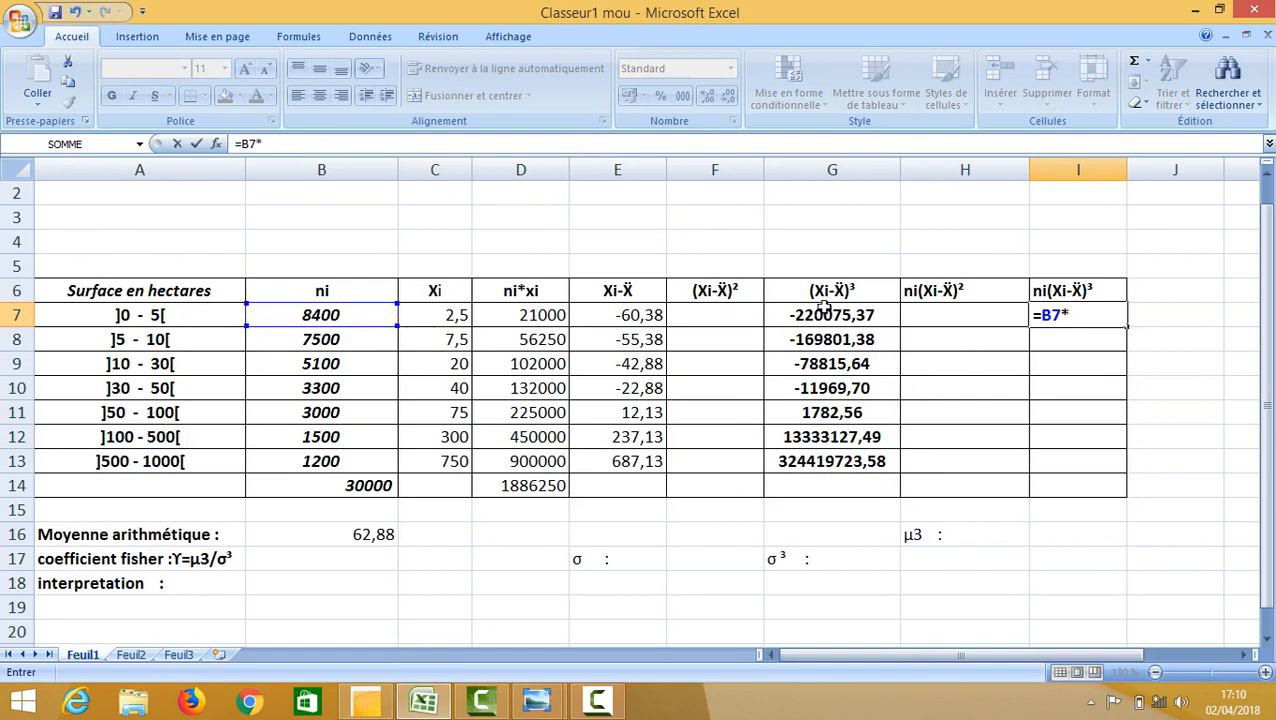
pyautogui.click(820, 312)
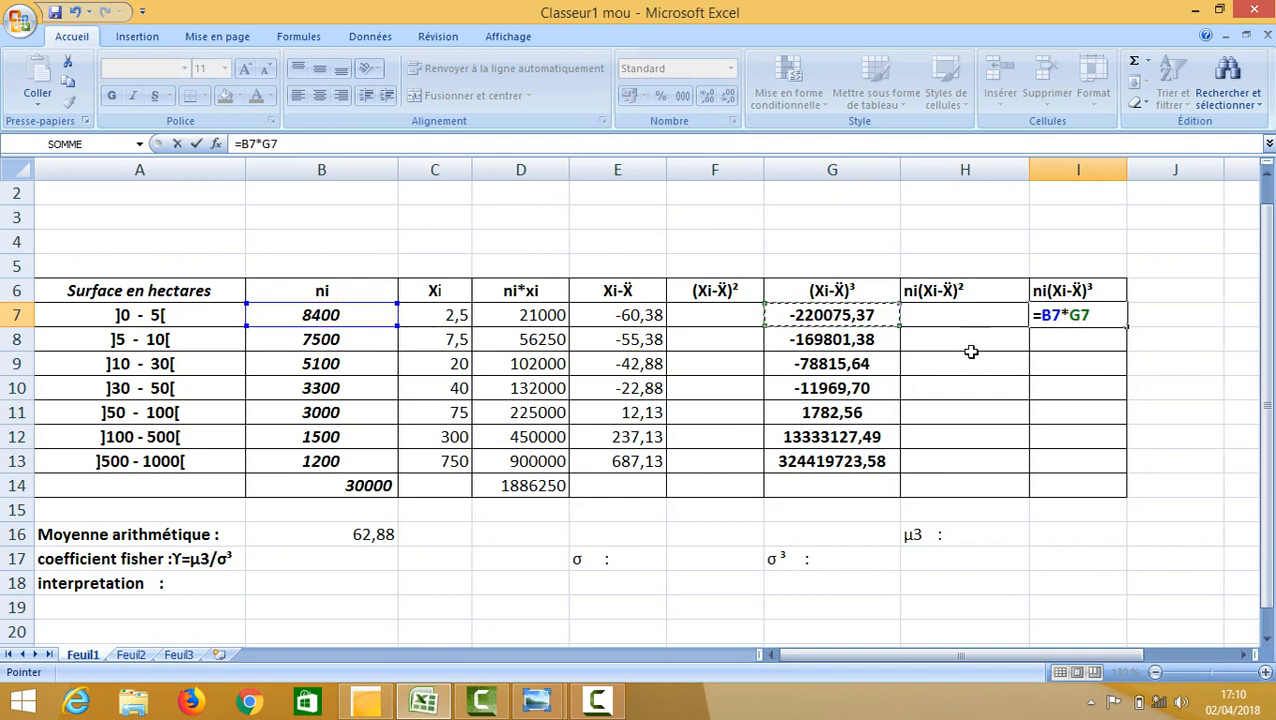
pyautogui.press('Return')
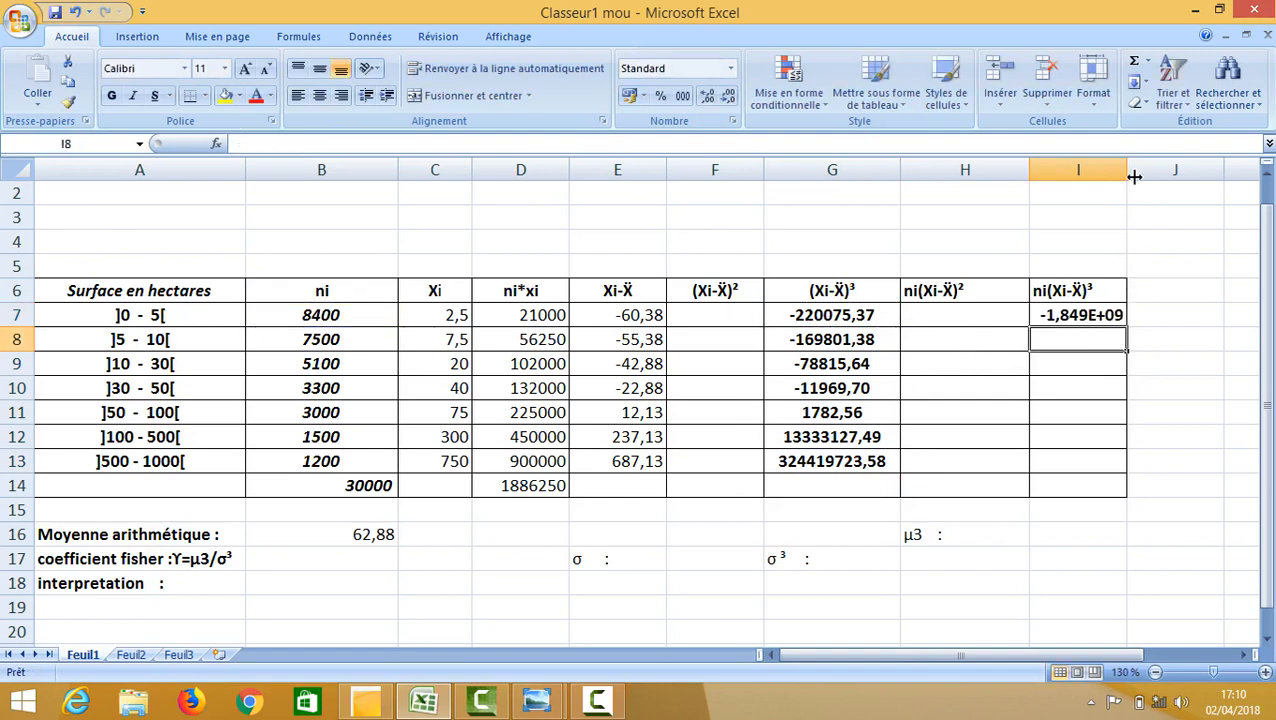
# Step: Widen column I and fill the I7 formula through I13
pyautogui.moveTo(1126, 171); pyautogui.dragTo(1156, 171)
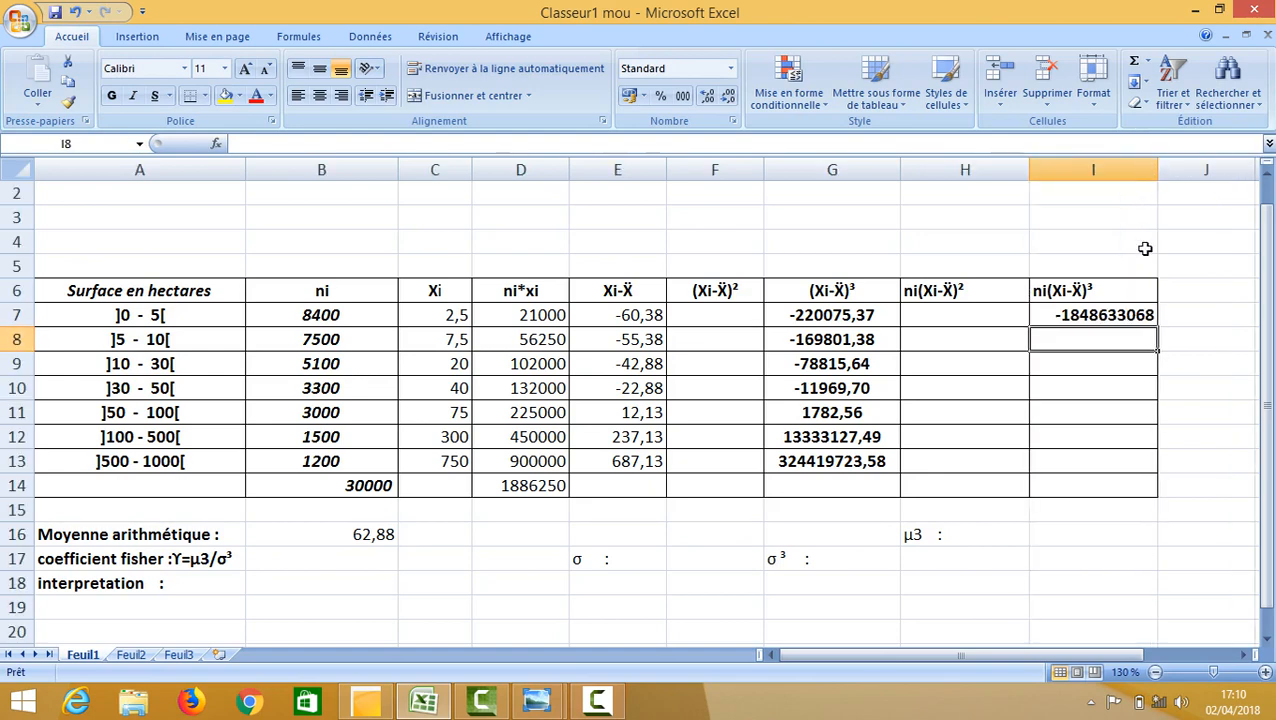
pyautogui.click(1116, 313)
pyautogui.moveTo(1157, 327); pyautogui.dragTo(1161, 472)
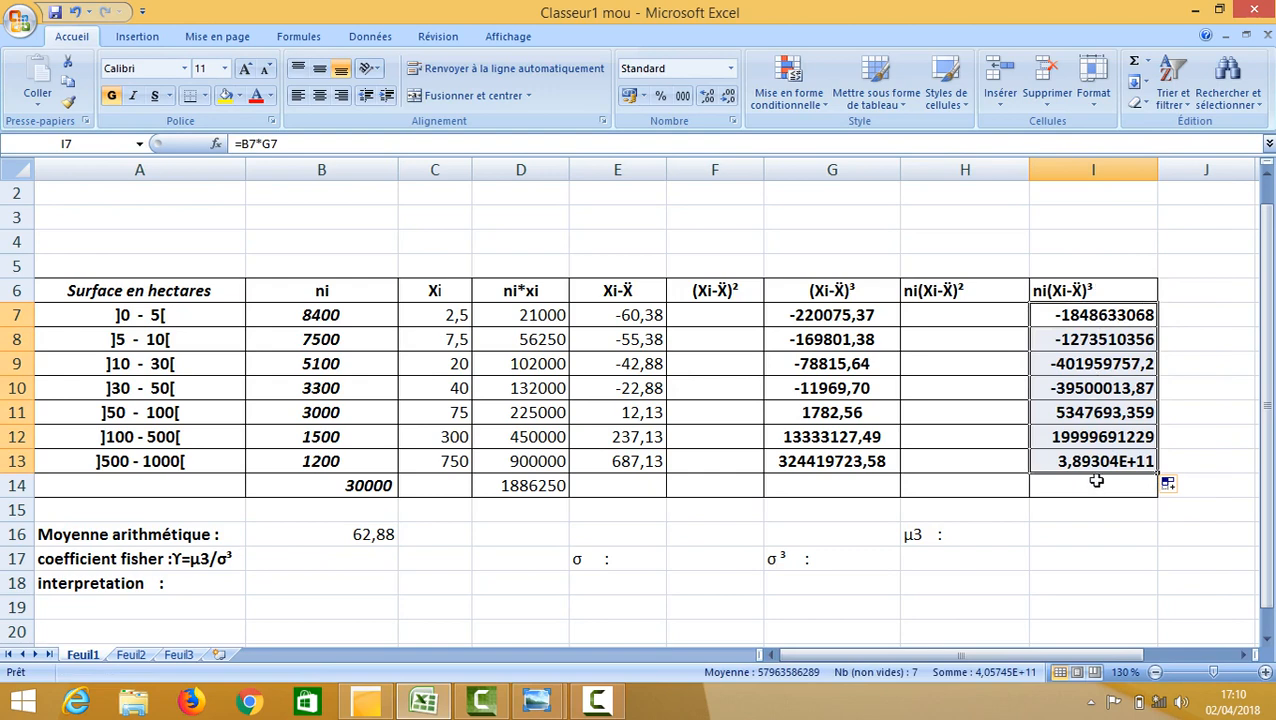
# Step: Consult the μ3 formula in photo 20180402_090659 in Windows Photo Viewer and return to the Excel workbook
pyautogui.click(537, 700)
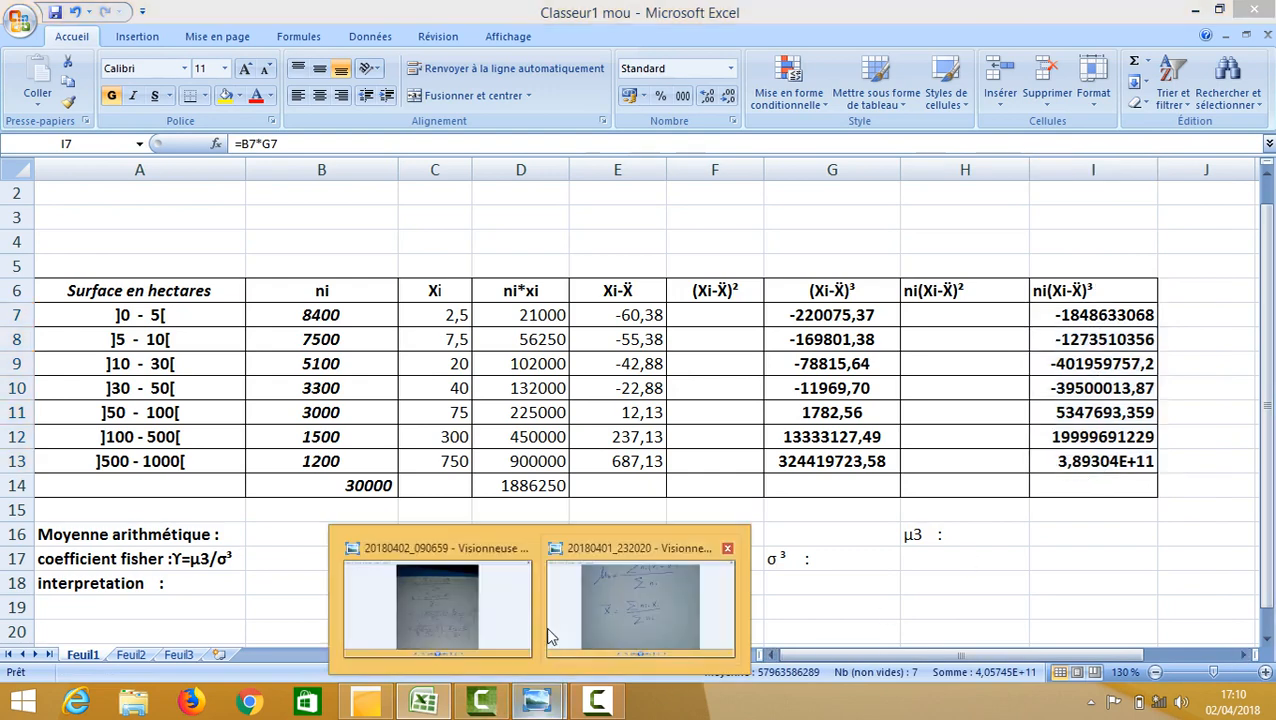
pyautogui.click(437, 605)
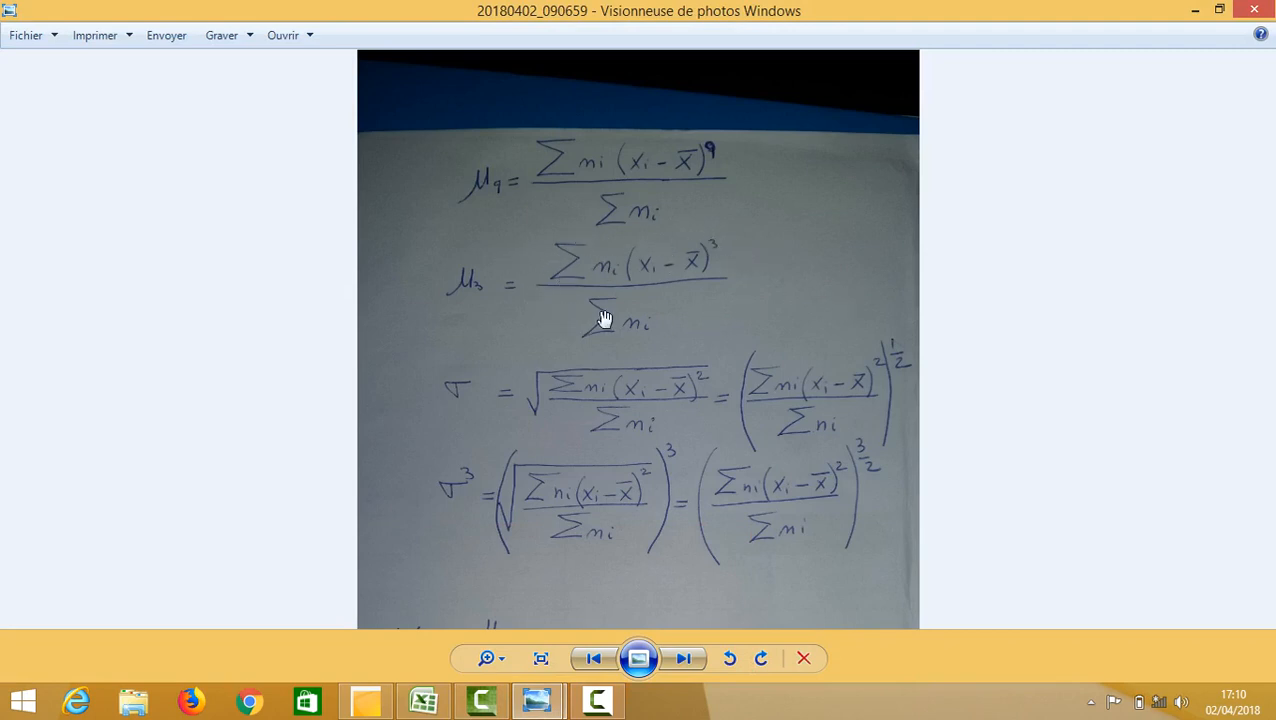
pyautogui.click(428, 701)
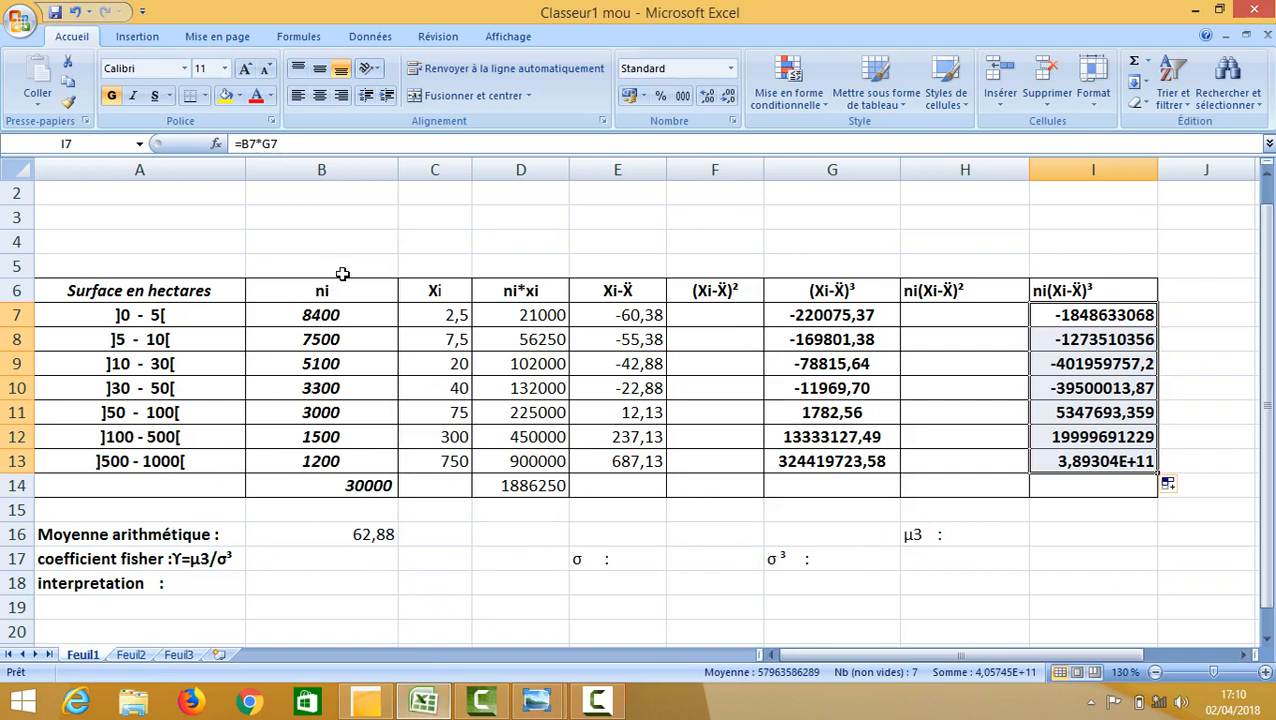
# Step: Total the ni(Xi-Ẍ)³ column in I14 as =SOMME(I7:I13)
pyautogui.click(1060, 485)
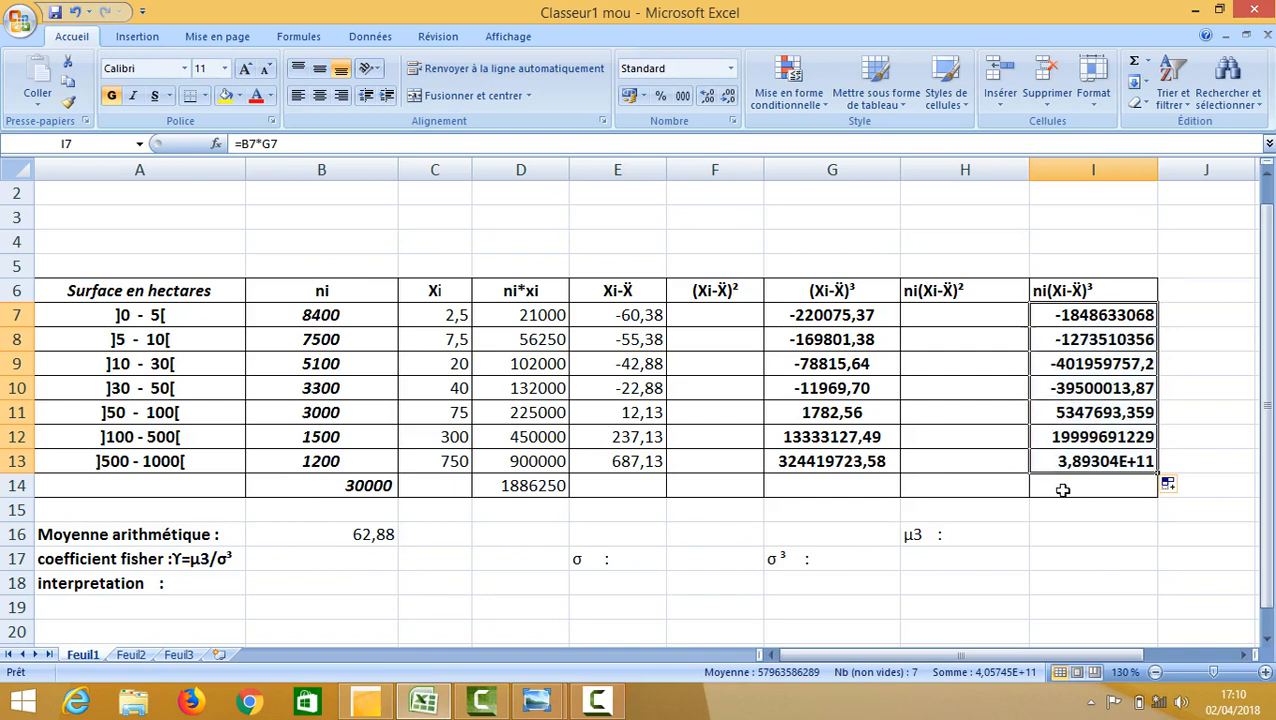
pyautogui.write('=')
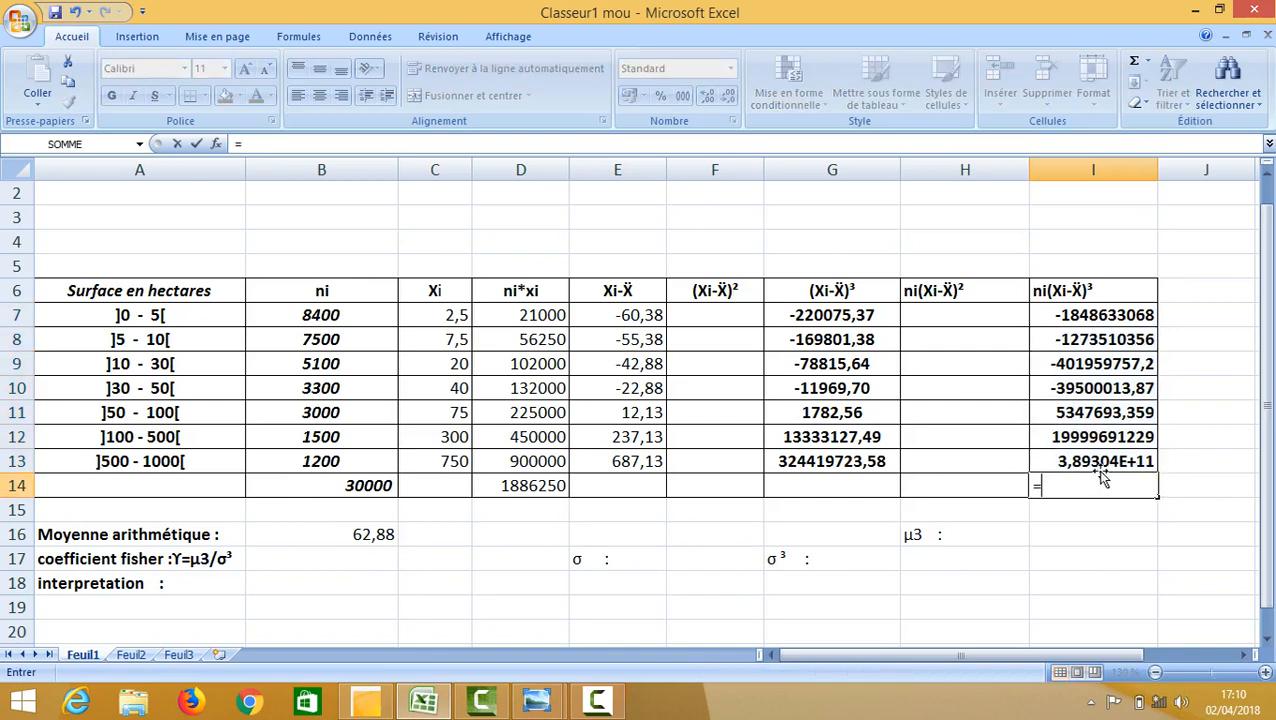
pyautogui.write('somm')
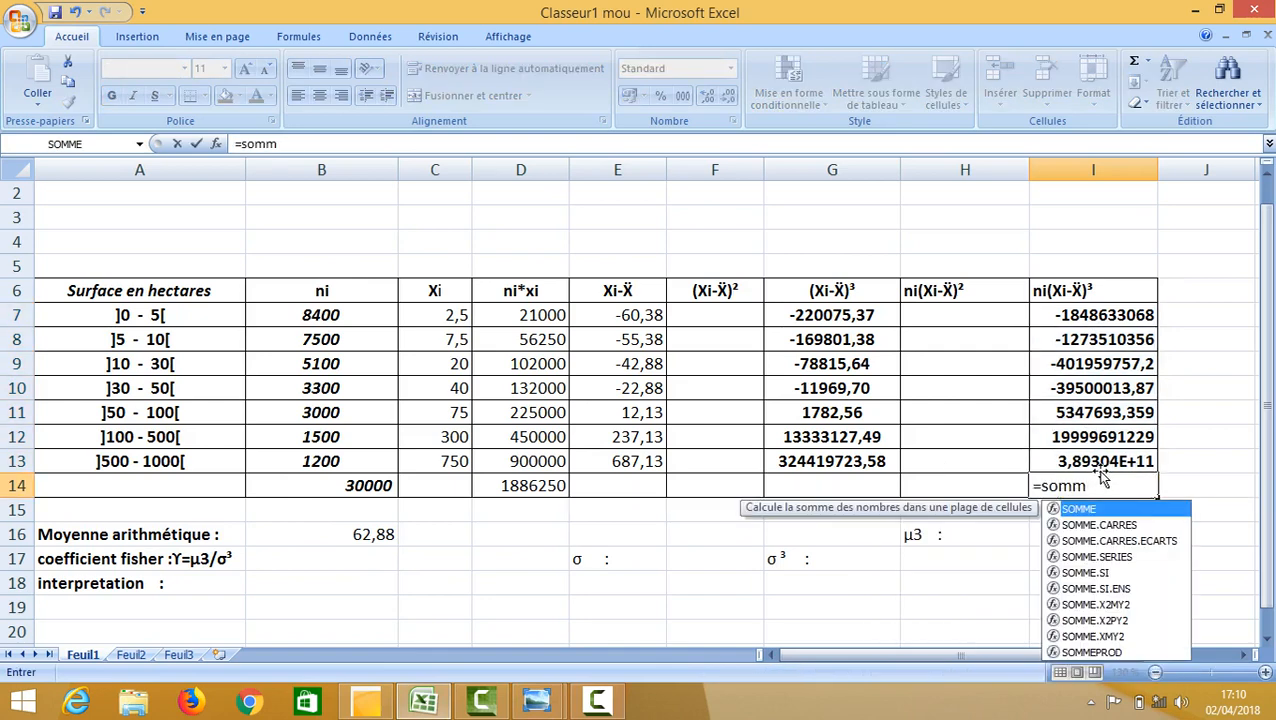
pyautogui.doubleClick(1094, 511)
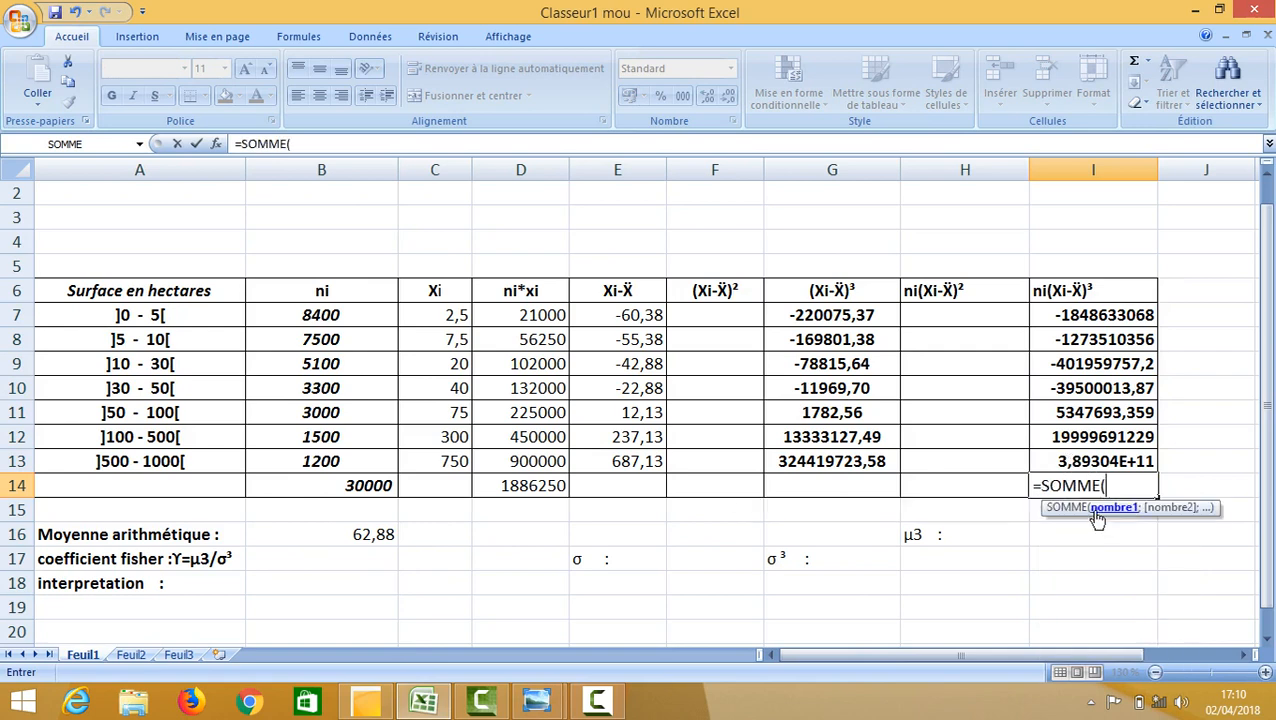
pyautogui.click(1108, 315)
pyautogui.moveTo(1108, 315); pyautogui.dragTo(1113, 476)
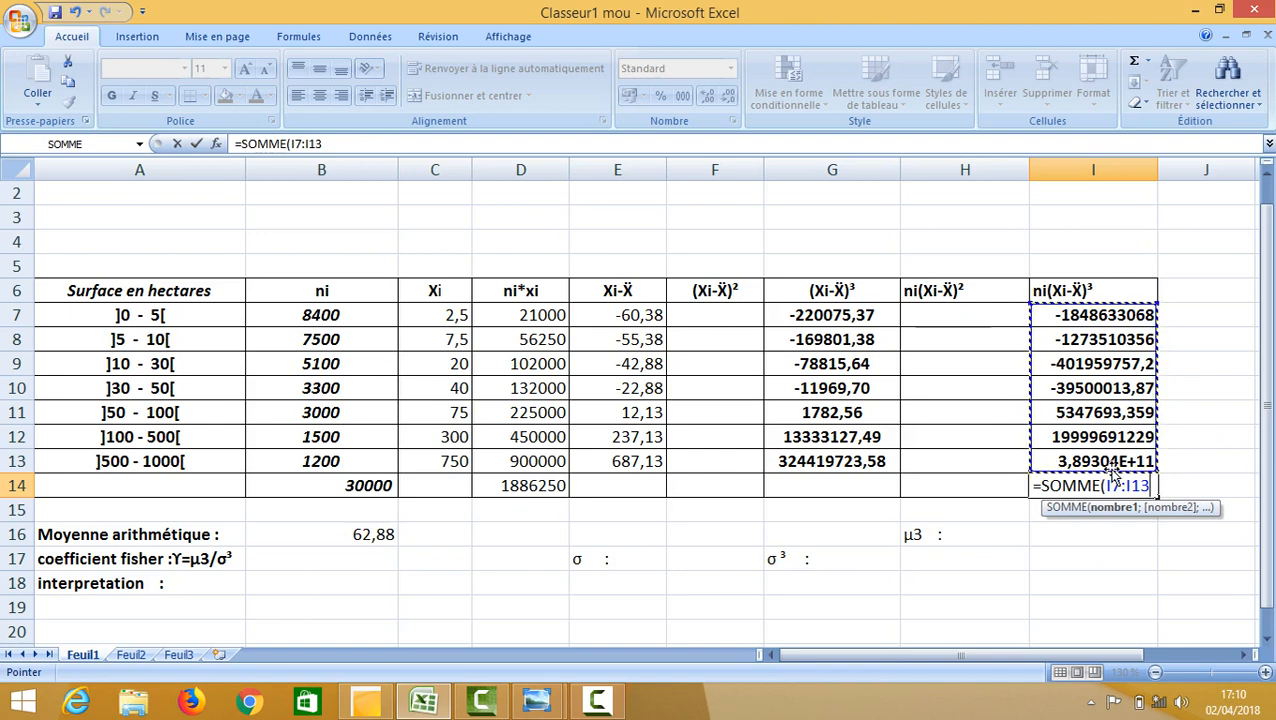
pyautogui.write(')')
pyautogui.press('Return')
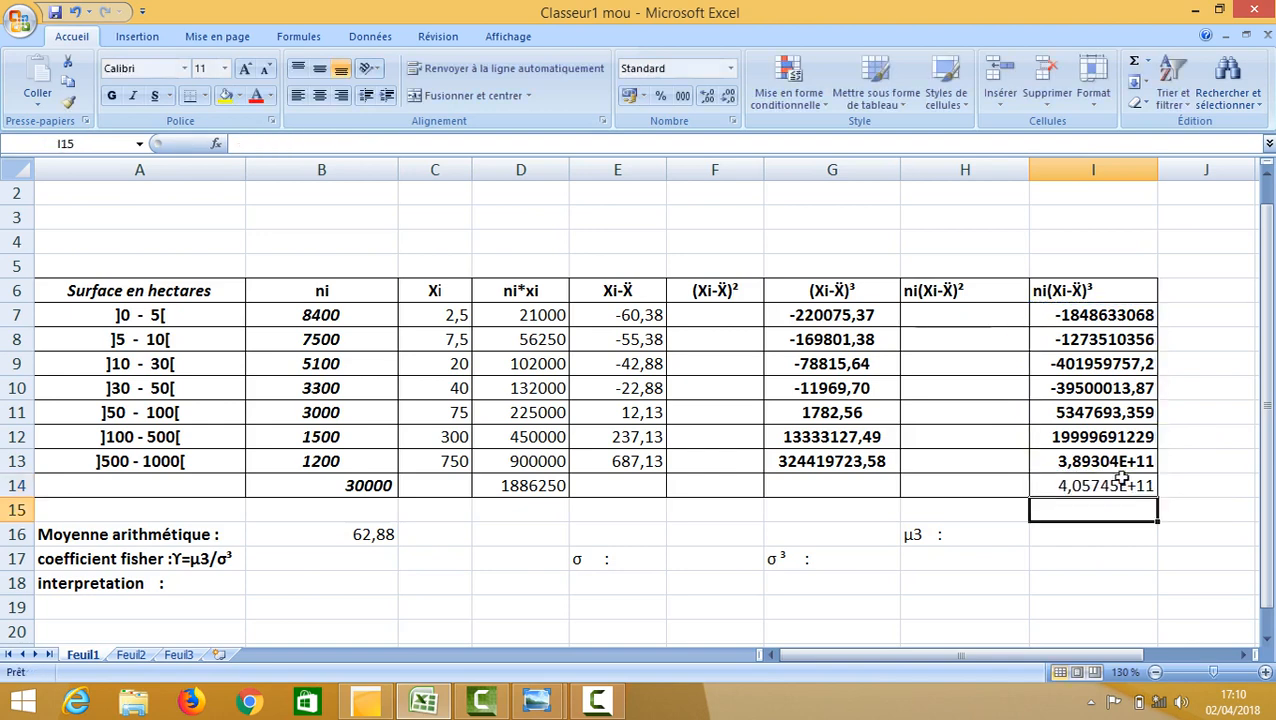
# Step: Consult the μ3 formula in photo 20180402_090659 in Windows Photo Viewer and compute μ3 in I16 of the Excel workbook as =I14/B14
pyautogui.click(1063, 535)
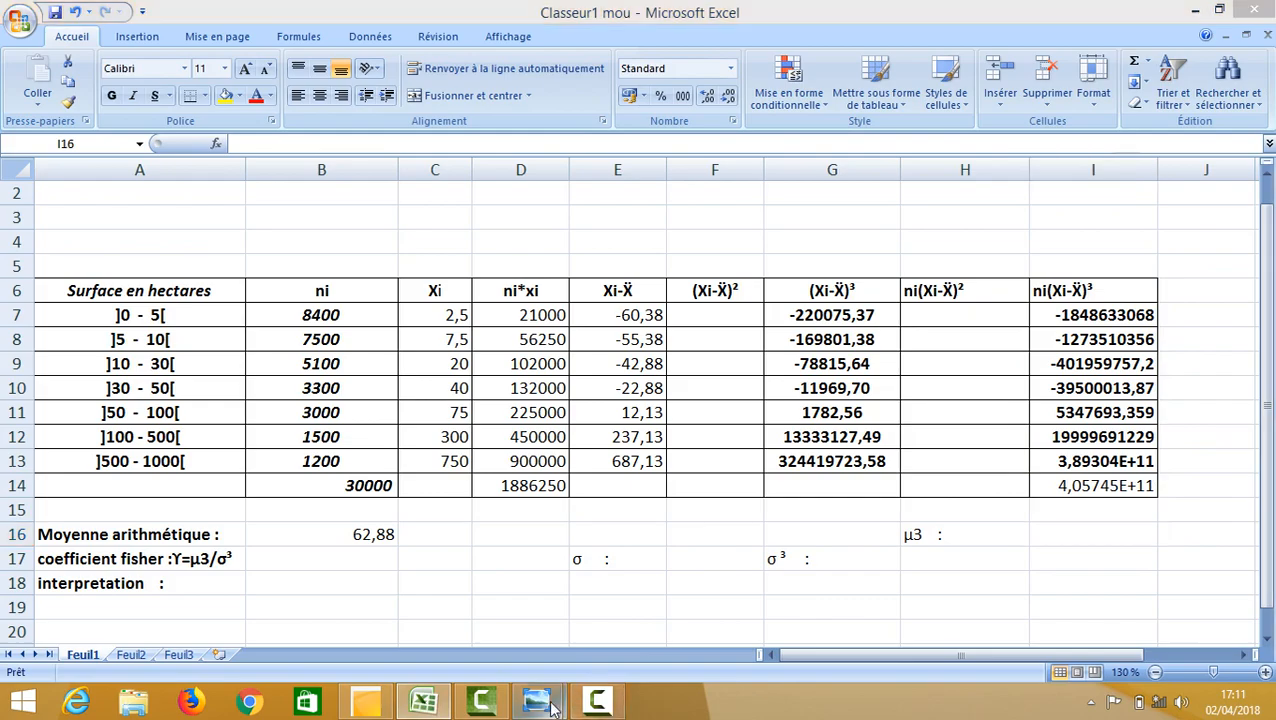
pyautogui.moveTo(537, 703)
pyautogui.click(470, 610)
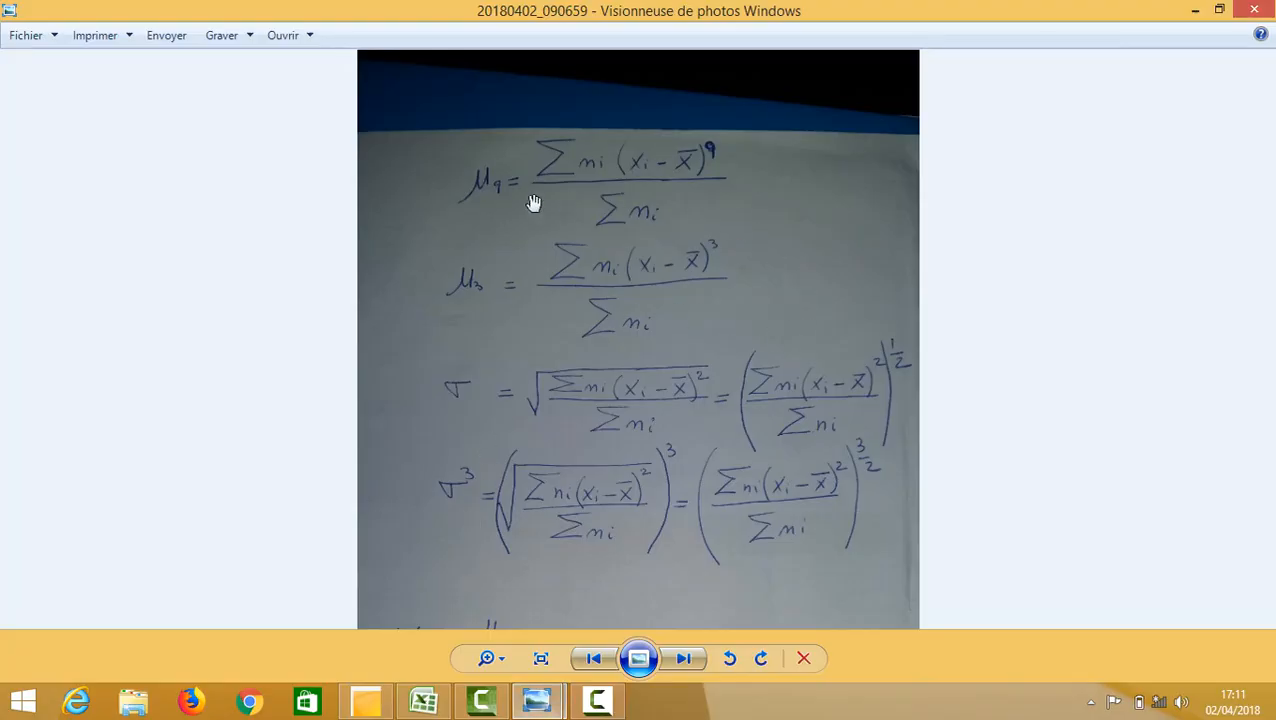
pyautogui.click(424, 703)
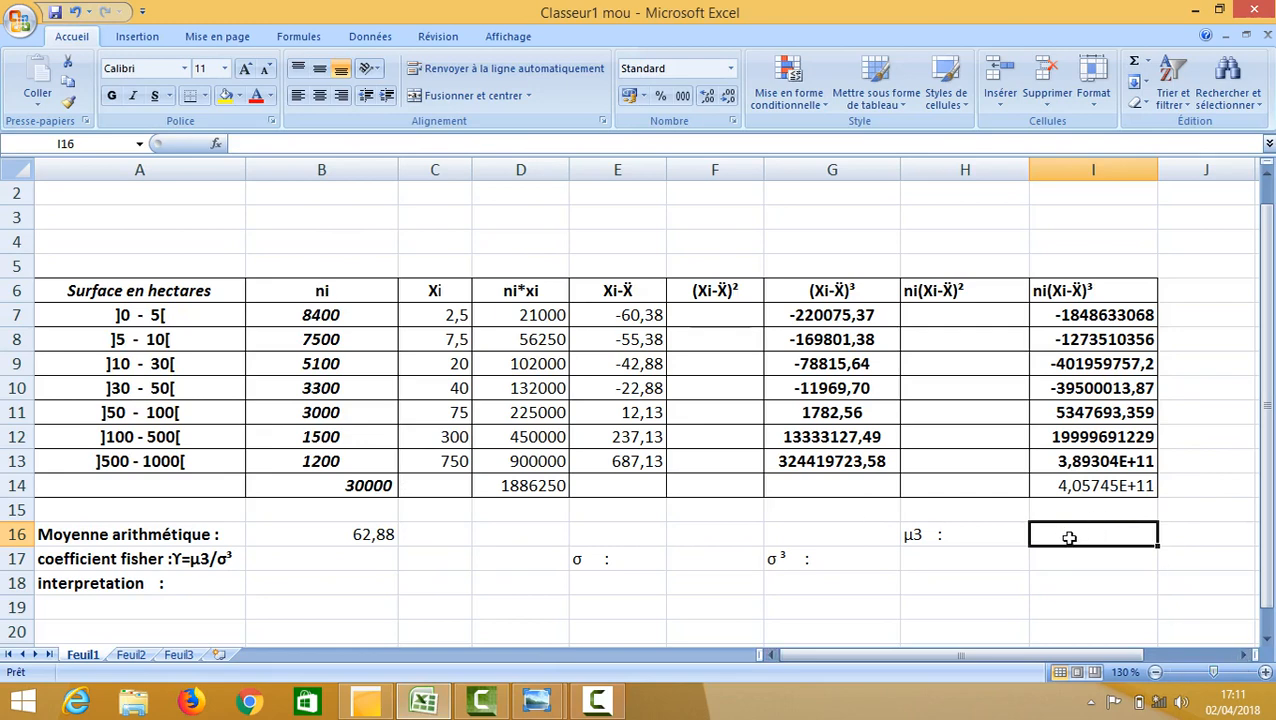
pyautogui.write('=')
pyautogui.click(1083, 486)
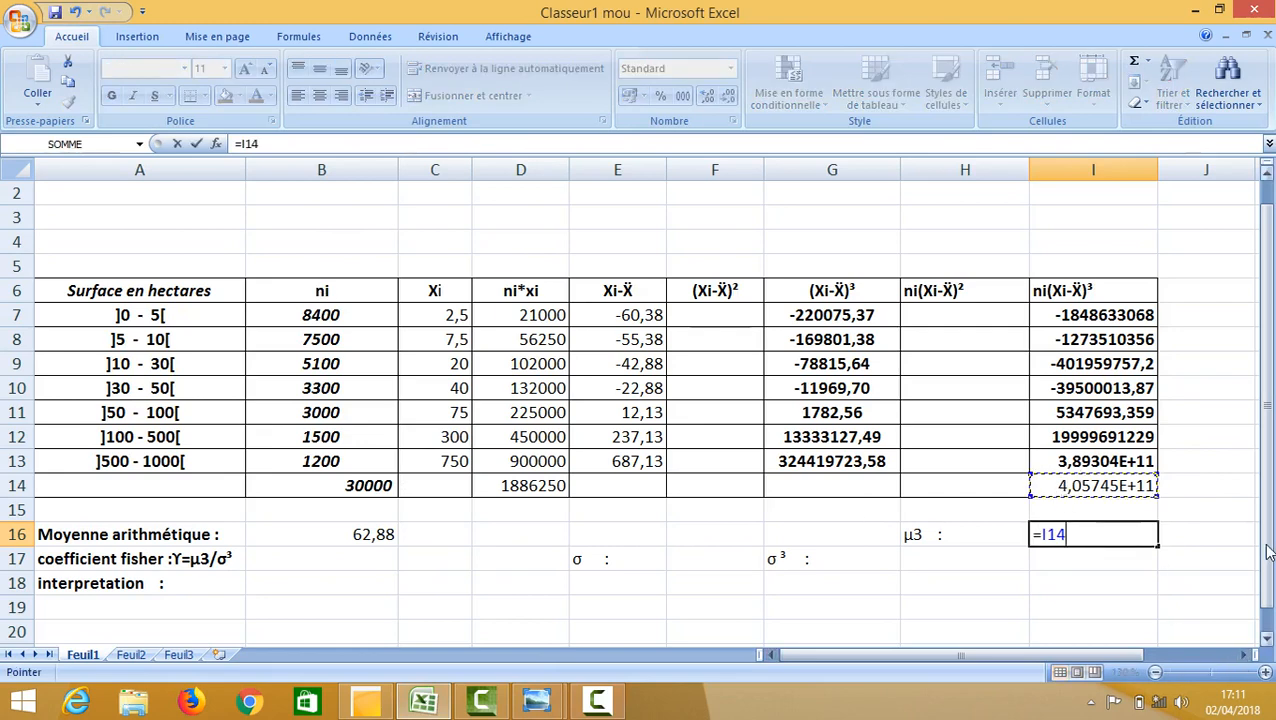
pyautogui.write('/')
pyautogui.click(340, 484)
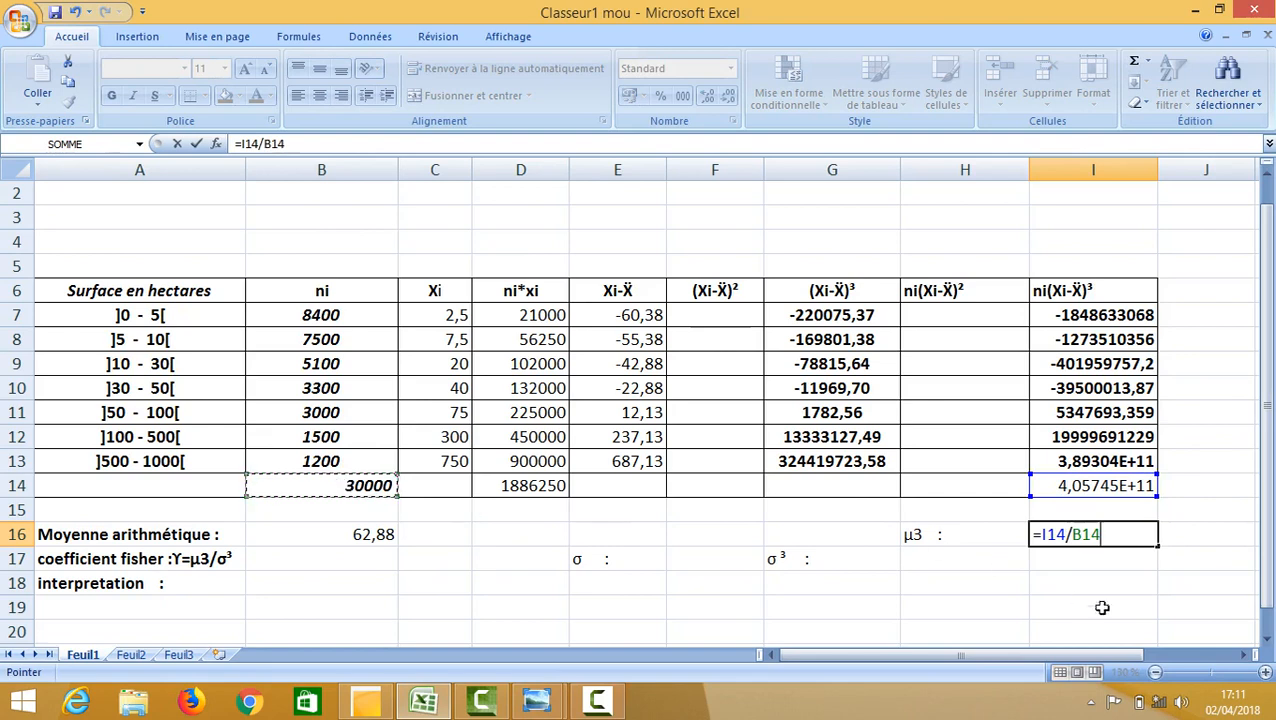
pyautogui.press('Return')
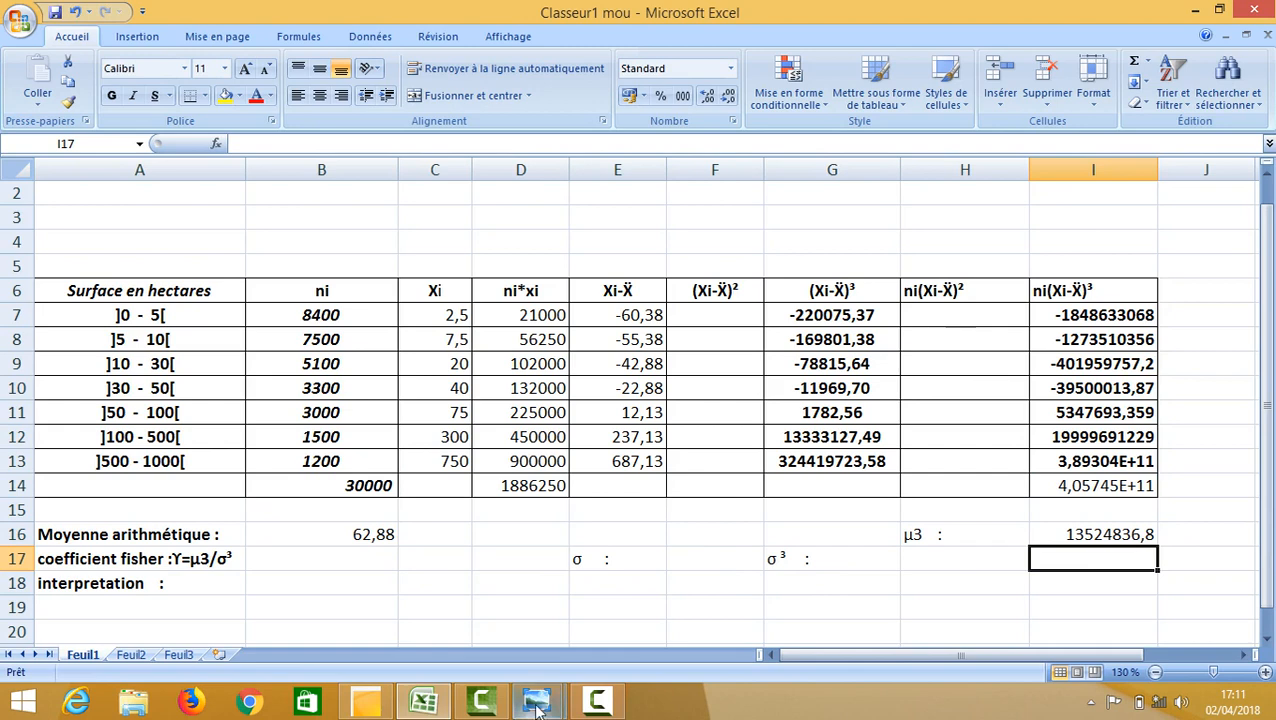
# Step: Consult the σ and σ³ formulas in photo 20180402_090659 in Windows Photo Viewer and return to the Excel workbook
pyautogui.moveTo(537, 703)
pyautogui.click(490, 601)
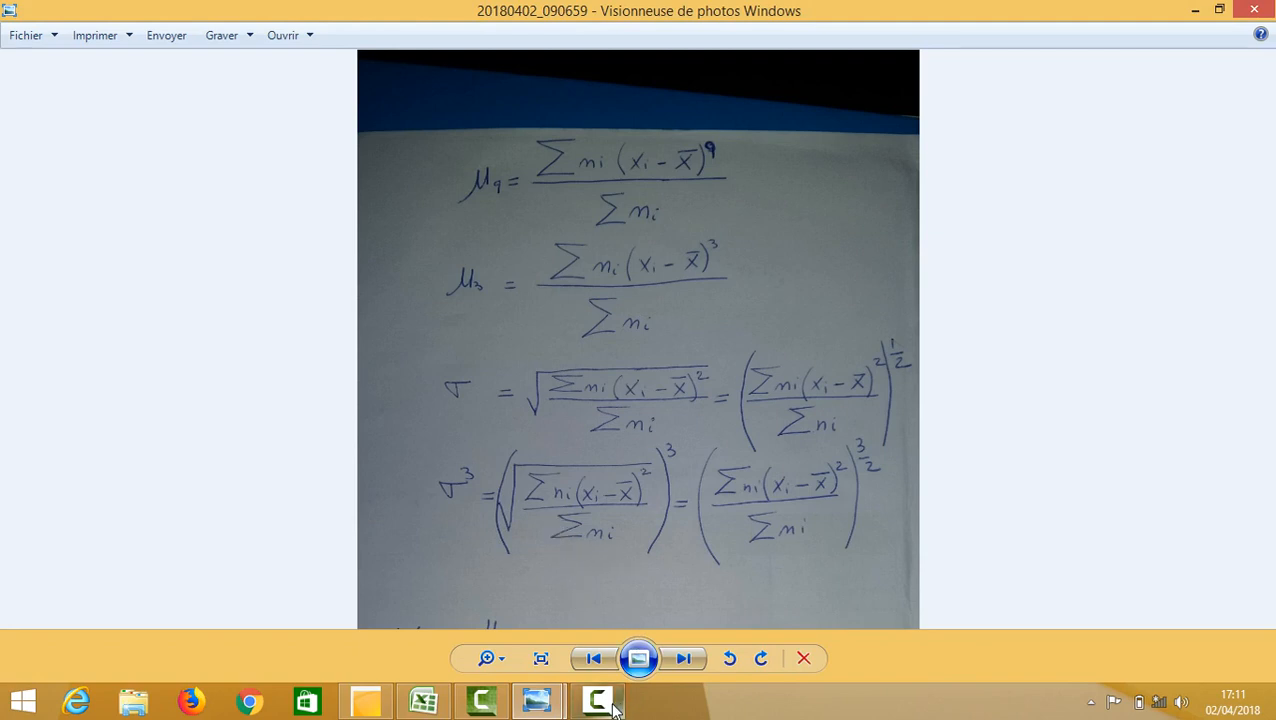
pyautogui.moveTo(614, 707)
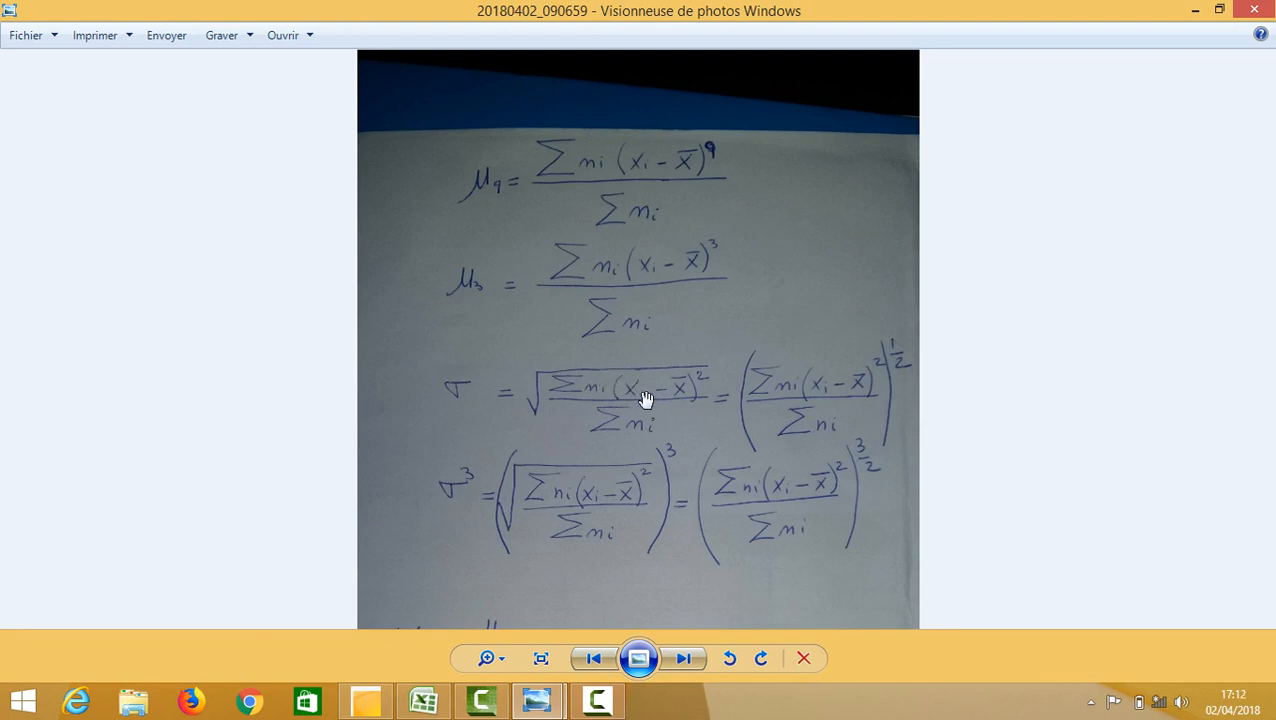
pyautogui.click(423, 702)
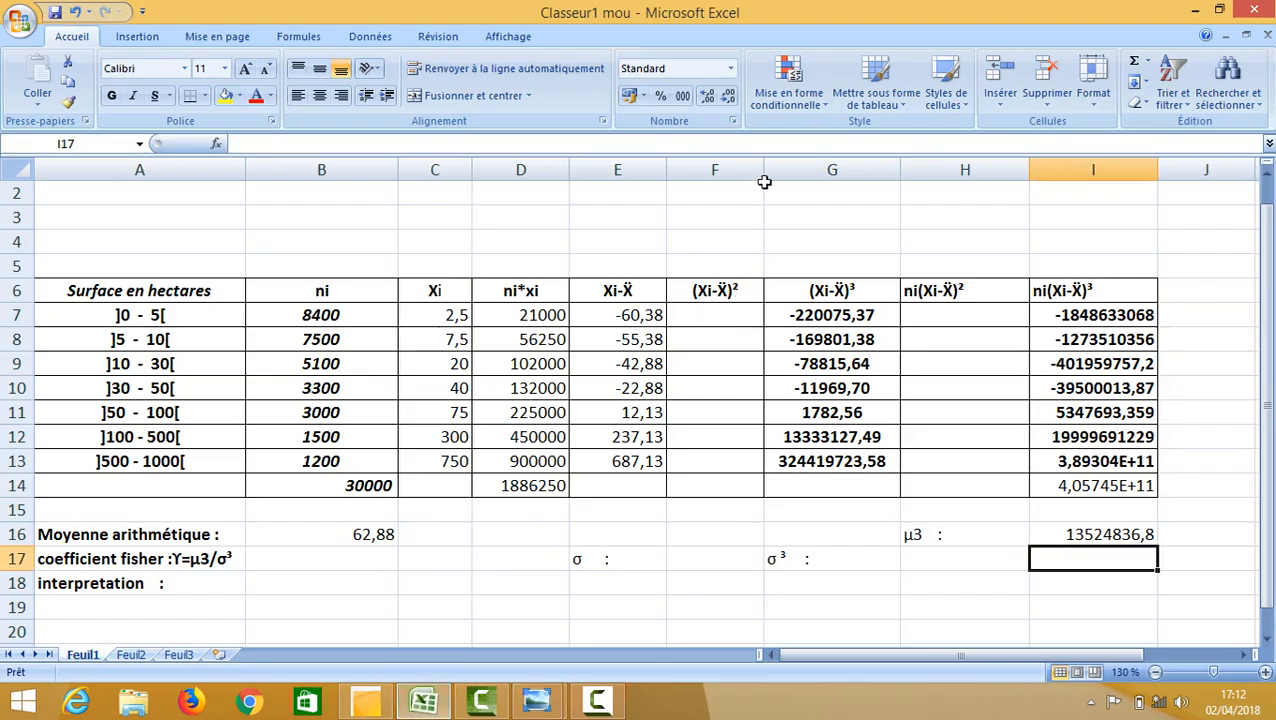
# Step: Widen column F and compute (Xi-Ẍ)² for the first class in F7 as =PUISSANCE(E7;2)
pyautogui.moveTo(764, 170); pyautogui.dragTo(788, 168)
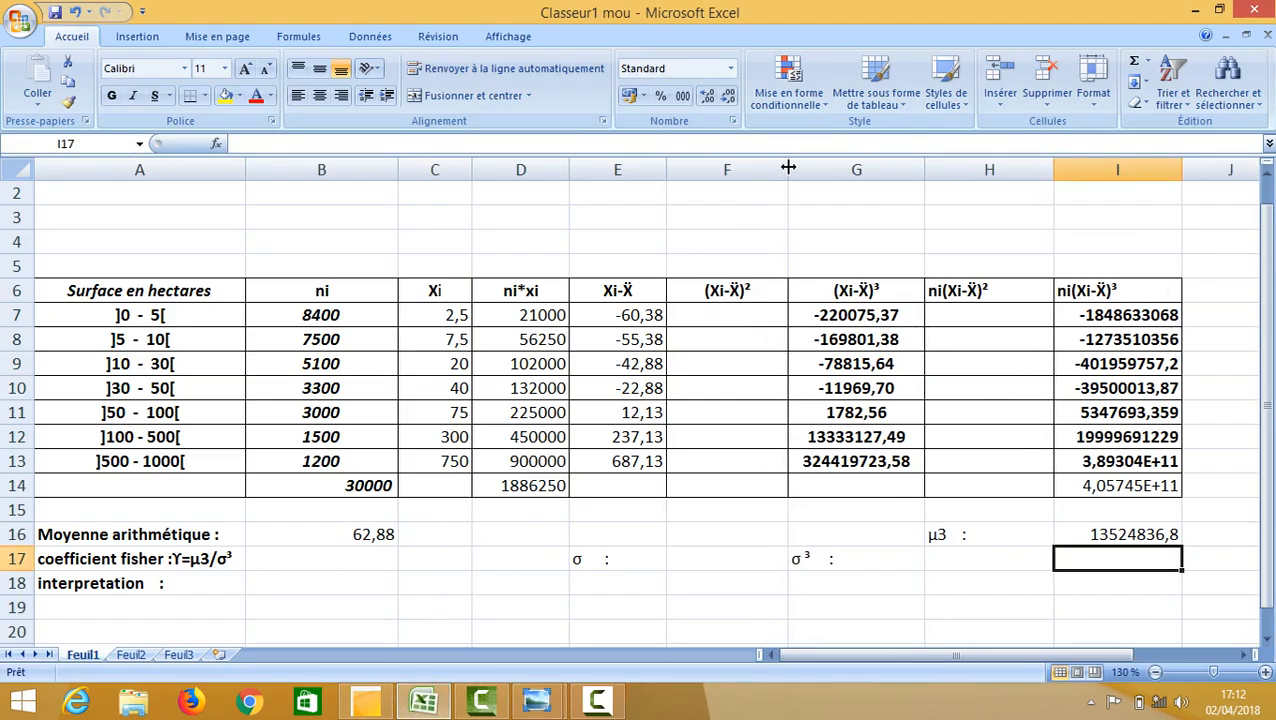
pyautogui.click(701, 314)
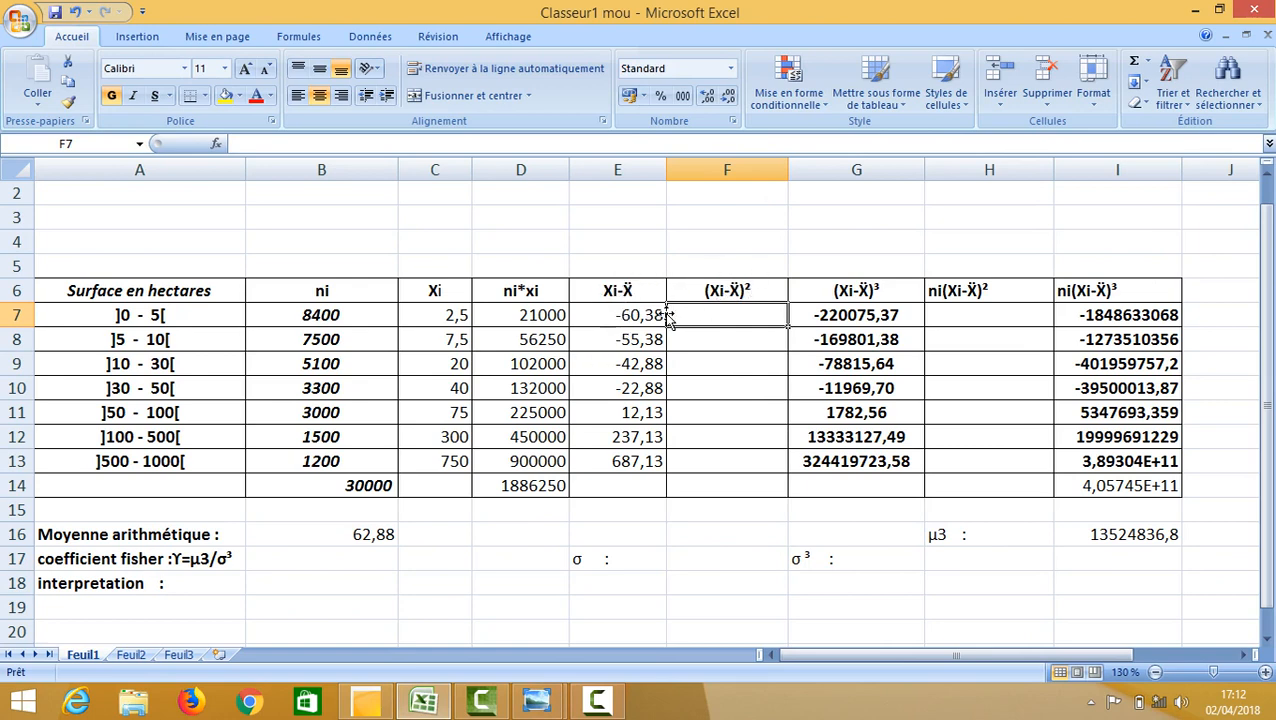
pyautogui.write('=')
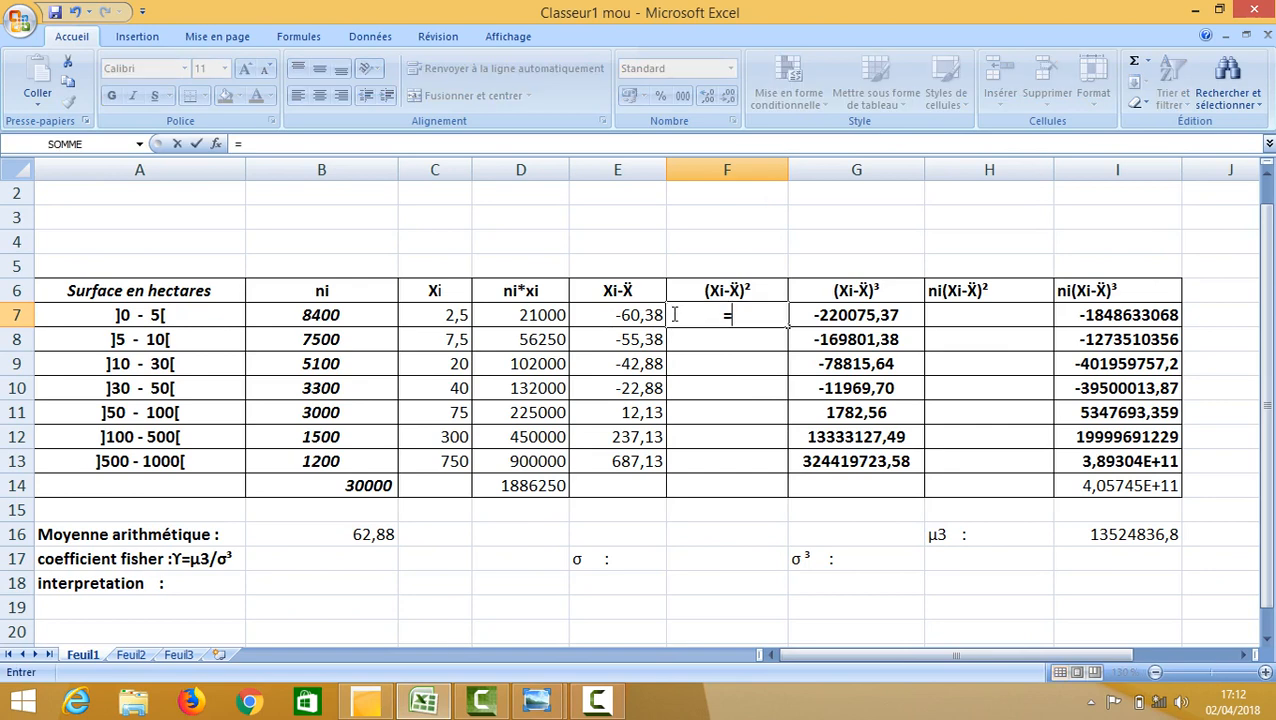
pyautogui.write('pui')
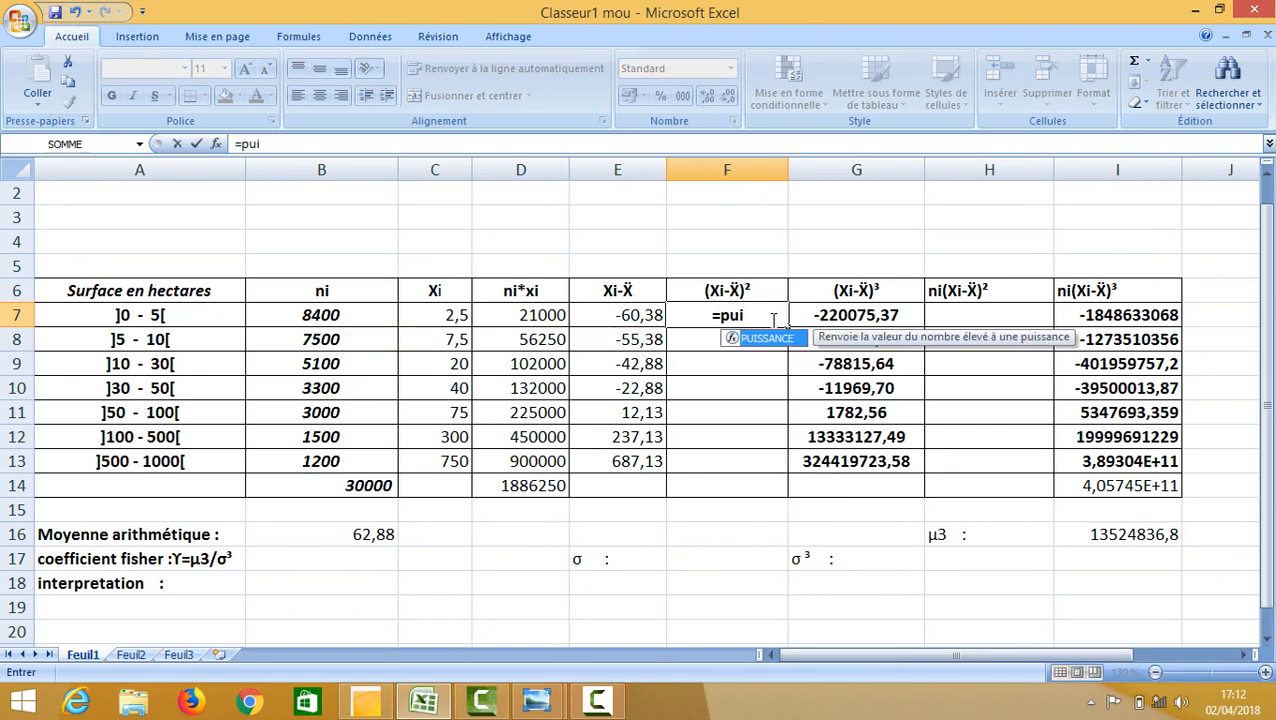
pyautogui.doubleClick(768, 339)
pyautogui.press('Left')
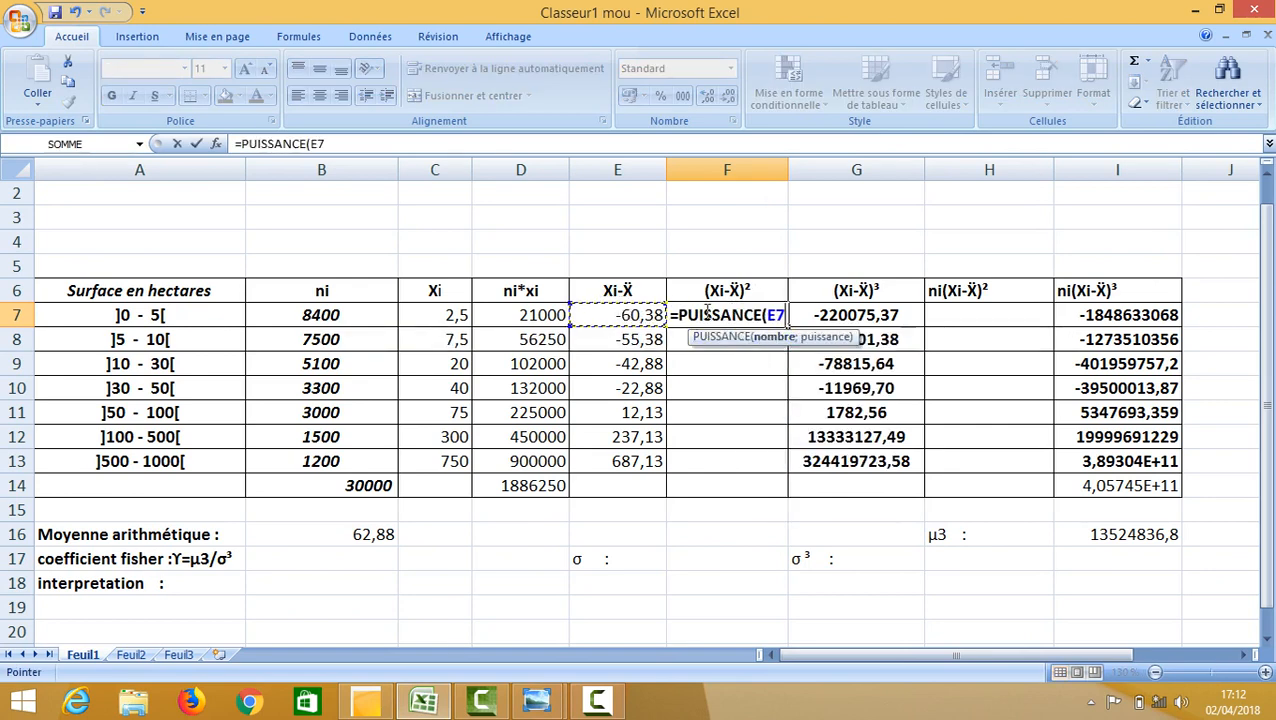
pyautogui.write(';')
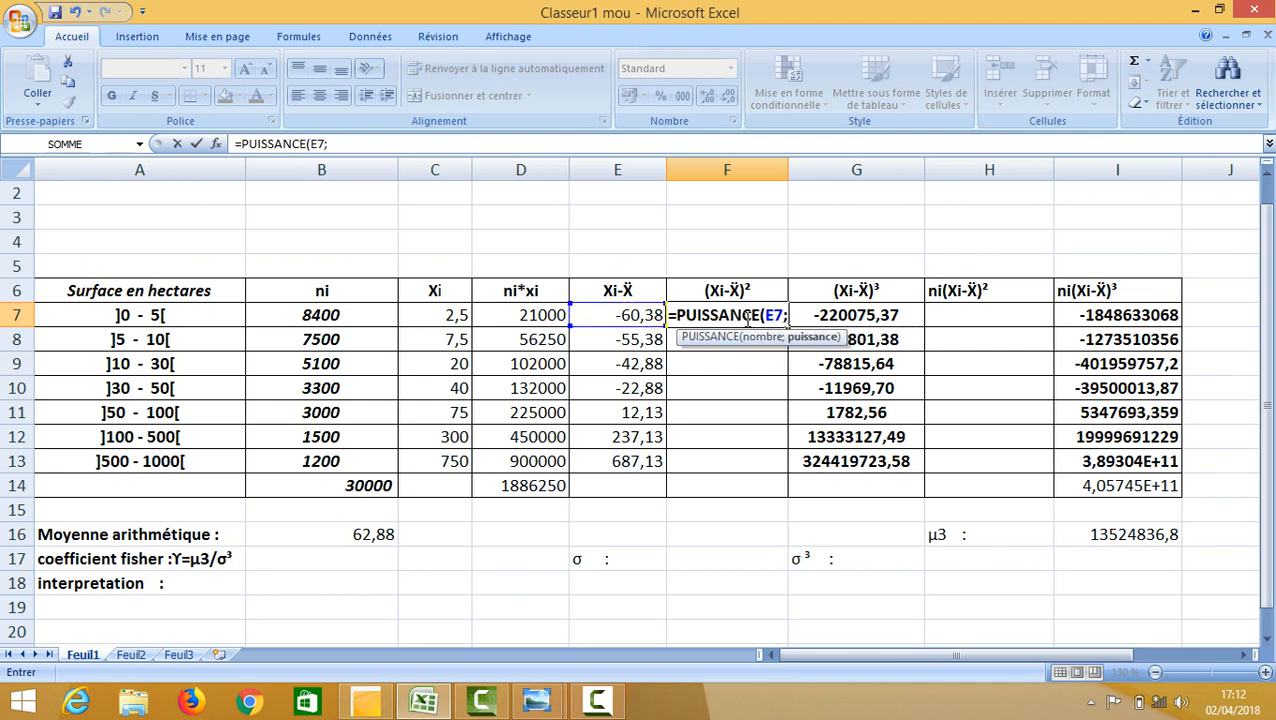
pyautogui.write('2')
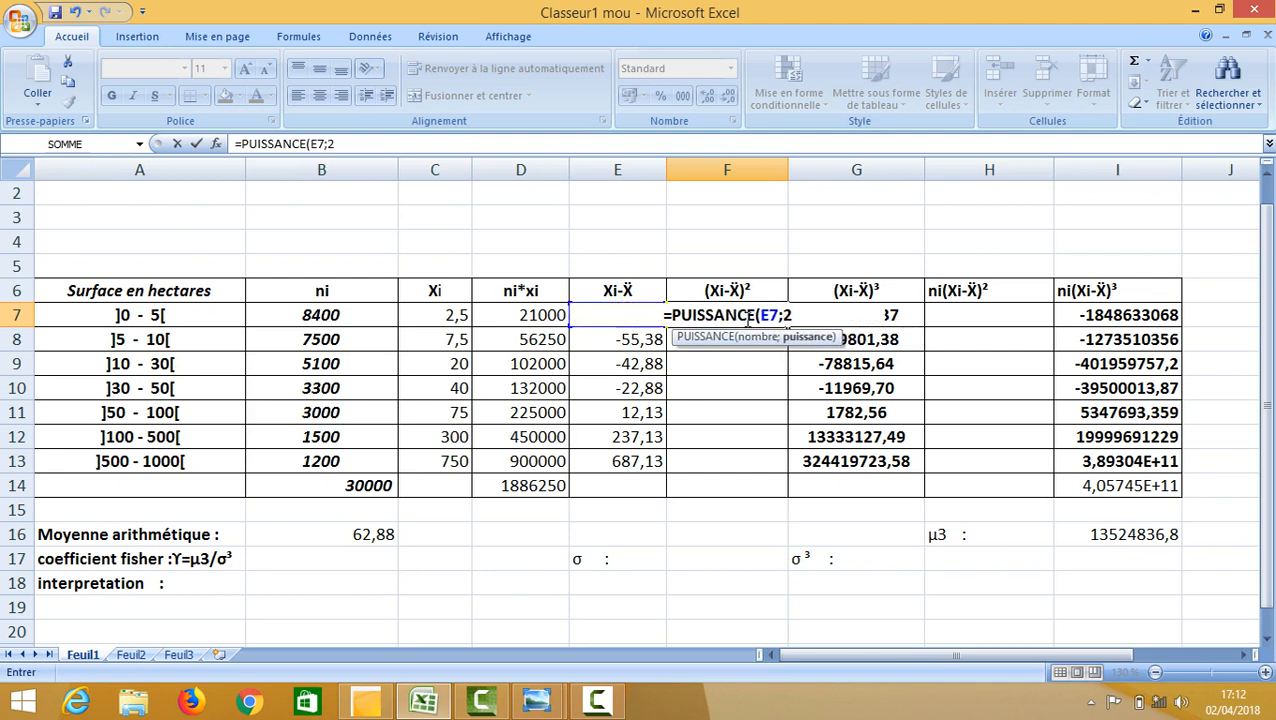
pyautogui.write(')')
pyautogui.press('Return')
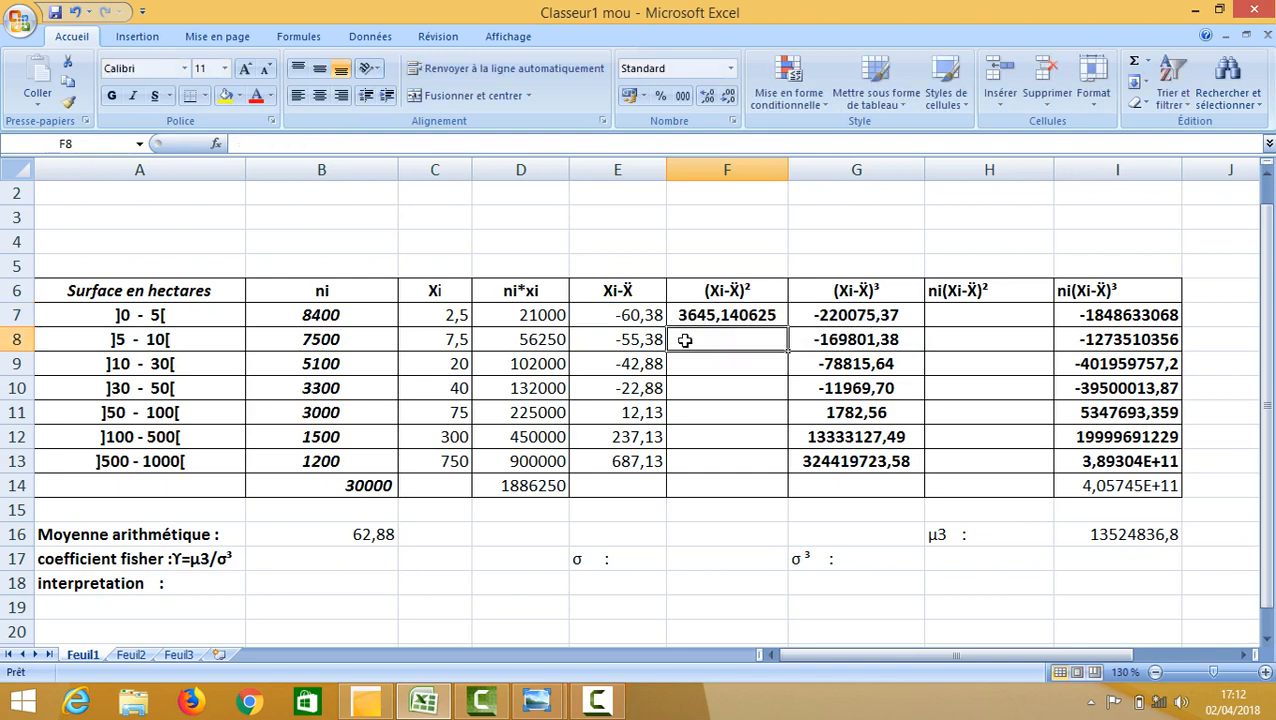
# Step: Show F7 with two decimals and fill its formula through F13
pyautogui.click(758, 316)
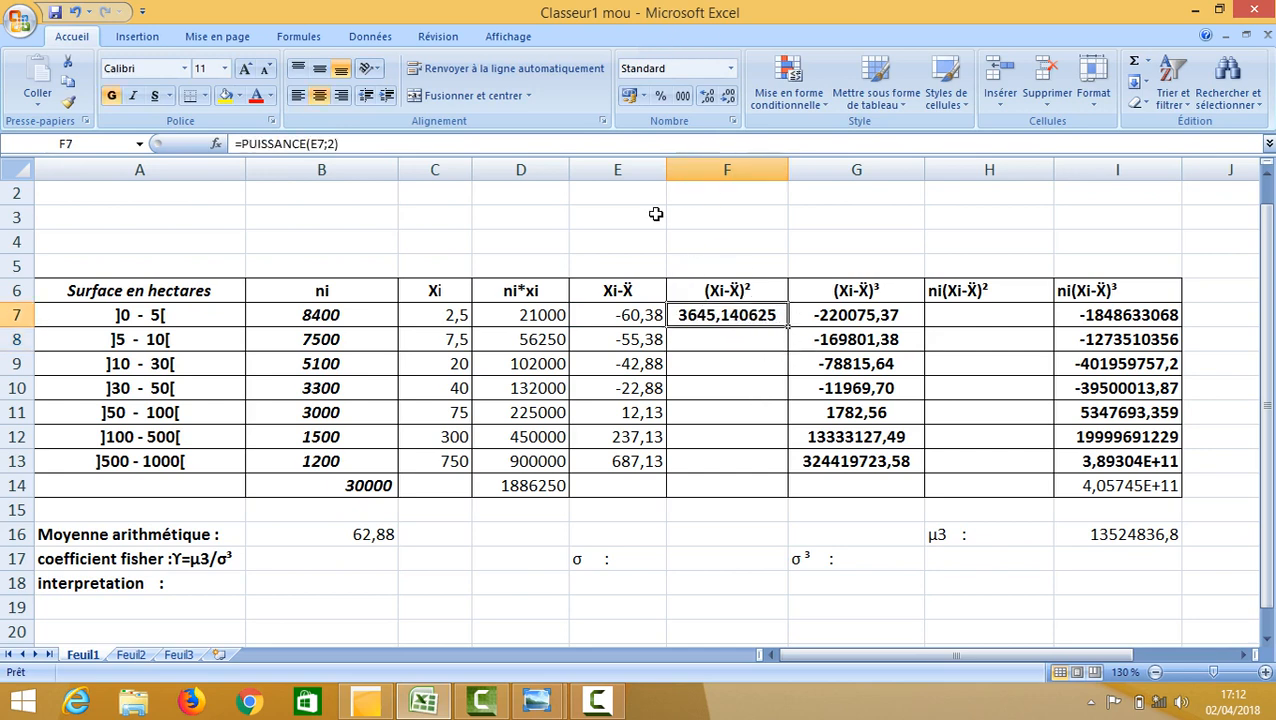
pyautogui.click(727, 96)
pyautogui.click(727, 96)
pyautogui.click(727, 96)
pyautogui.click(730, 97)
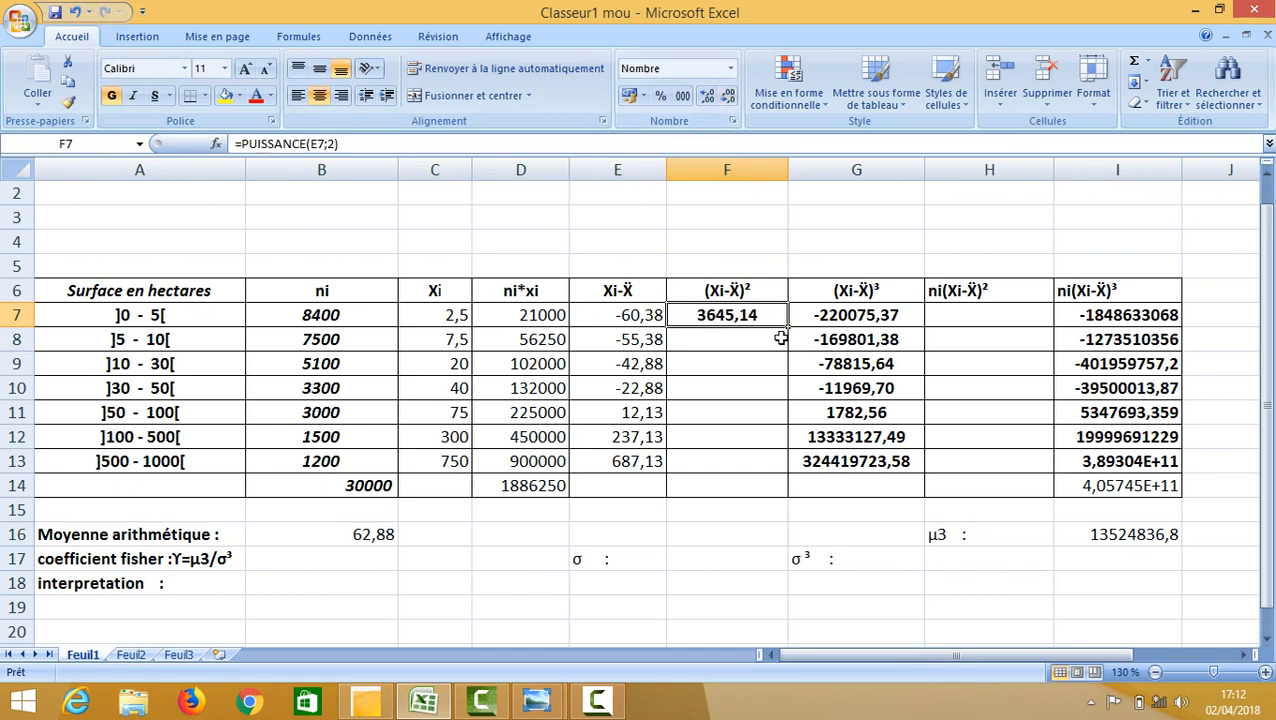
pyautogui.moveTo(789, 326); pyautogui.dragTo(778, 474)
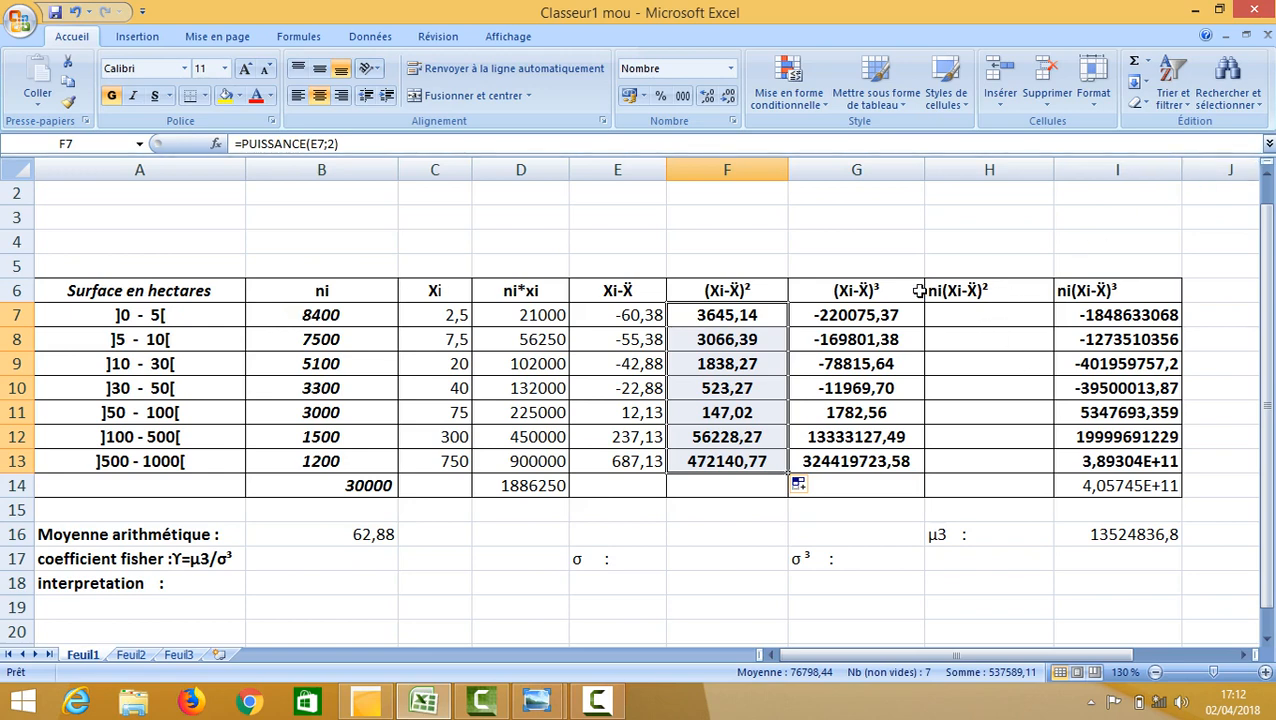
# Step: Compute ni(Xi-Ẍ)² for the first class in H7 as =B7*F7 and fill the formula through H13
pyautogui.click(1014, 323)
pyautogui.write('=')
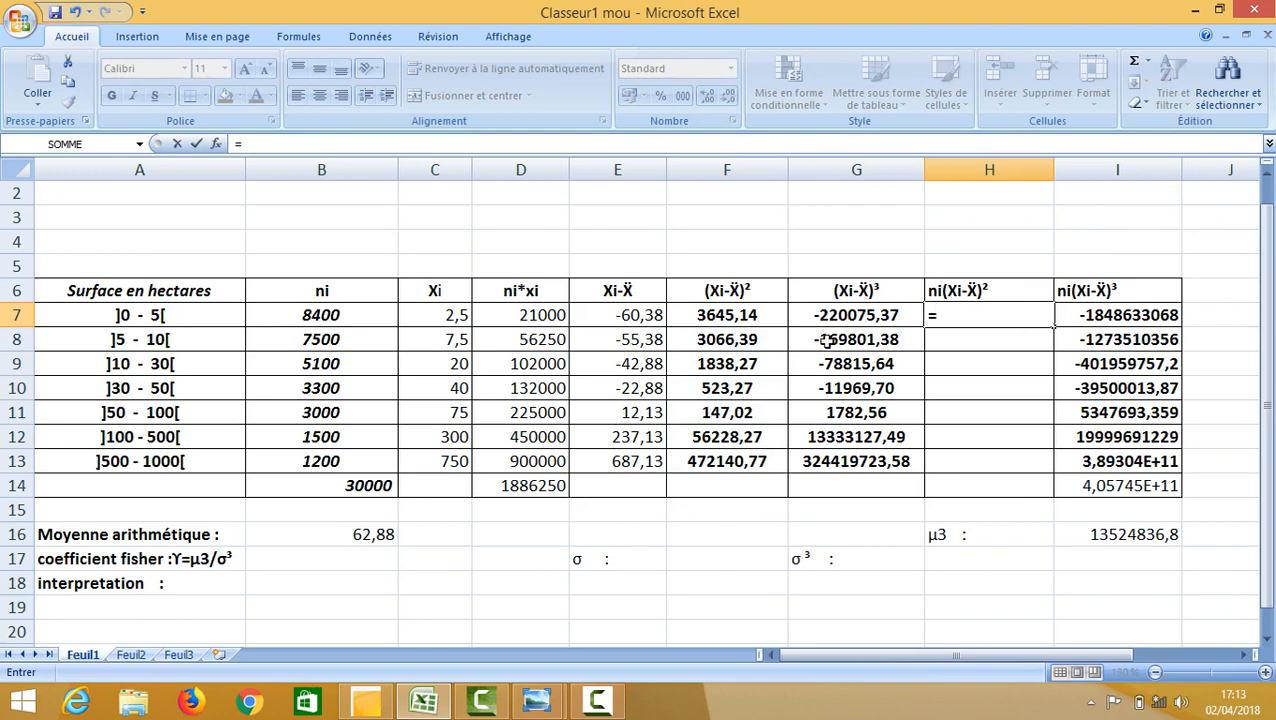
pyautogui.click(308, 315)
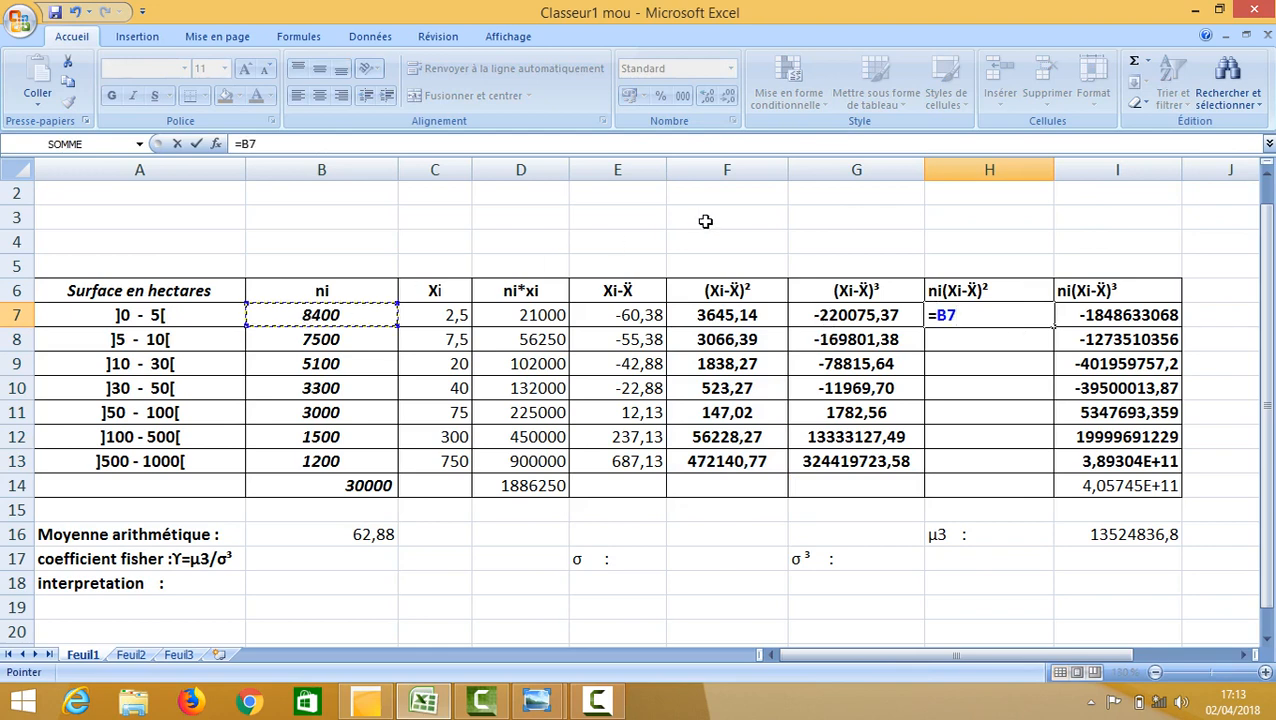
pyautogui.write('*')
pyautogui.click(843, 316)
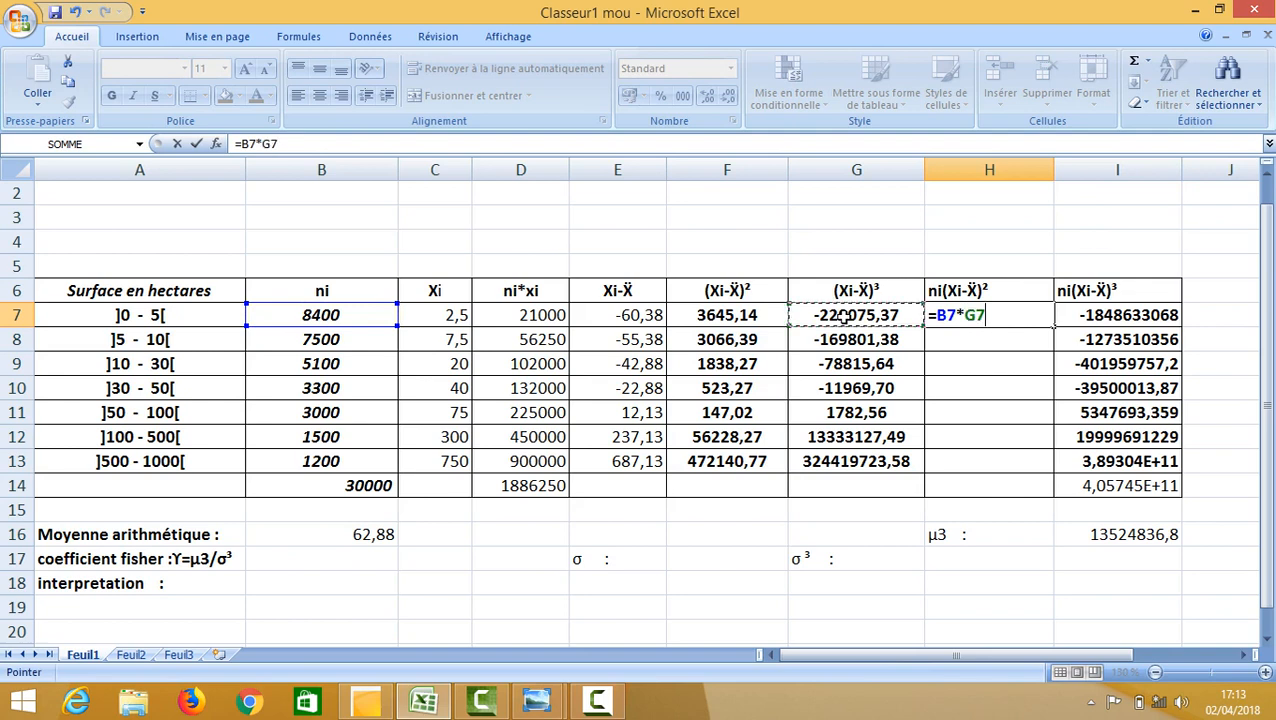
pyautogui.click(729, 318)
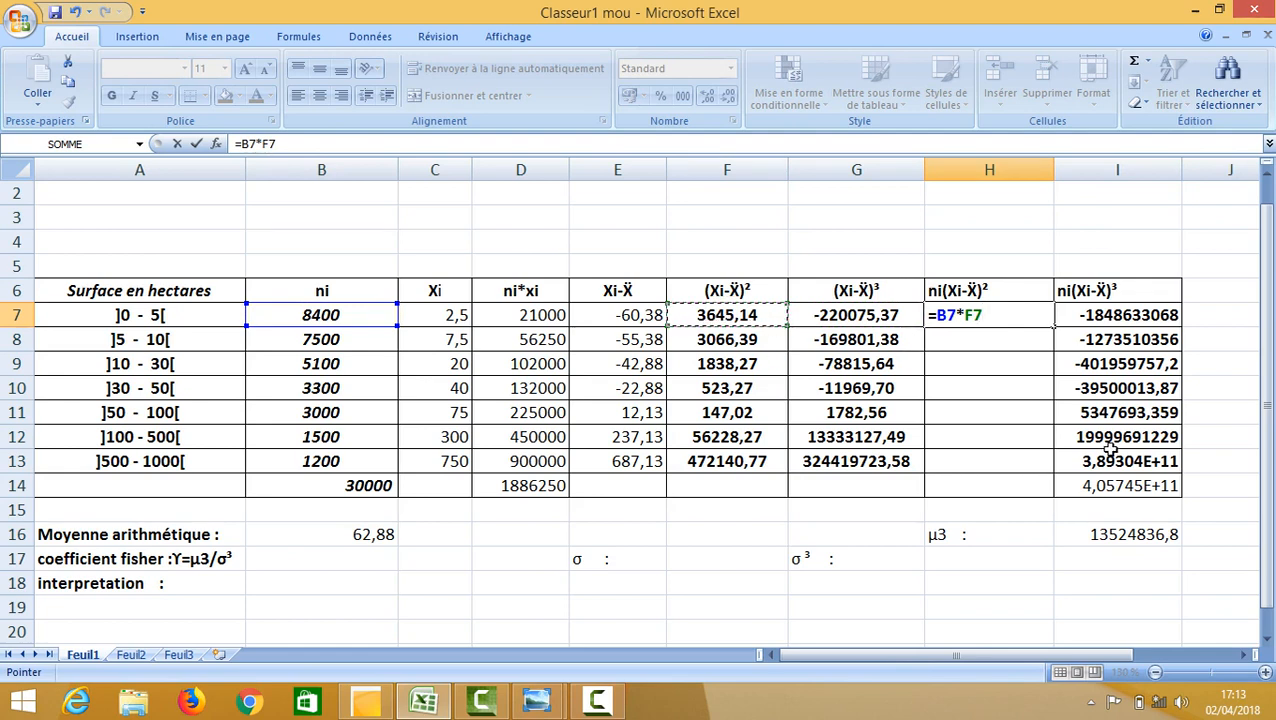
pyautogui.press('Return')
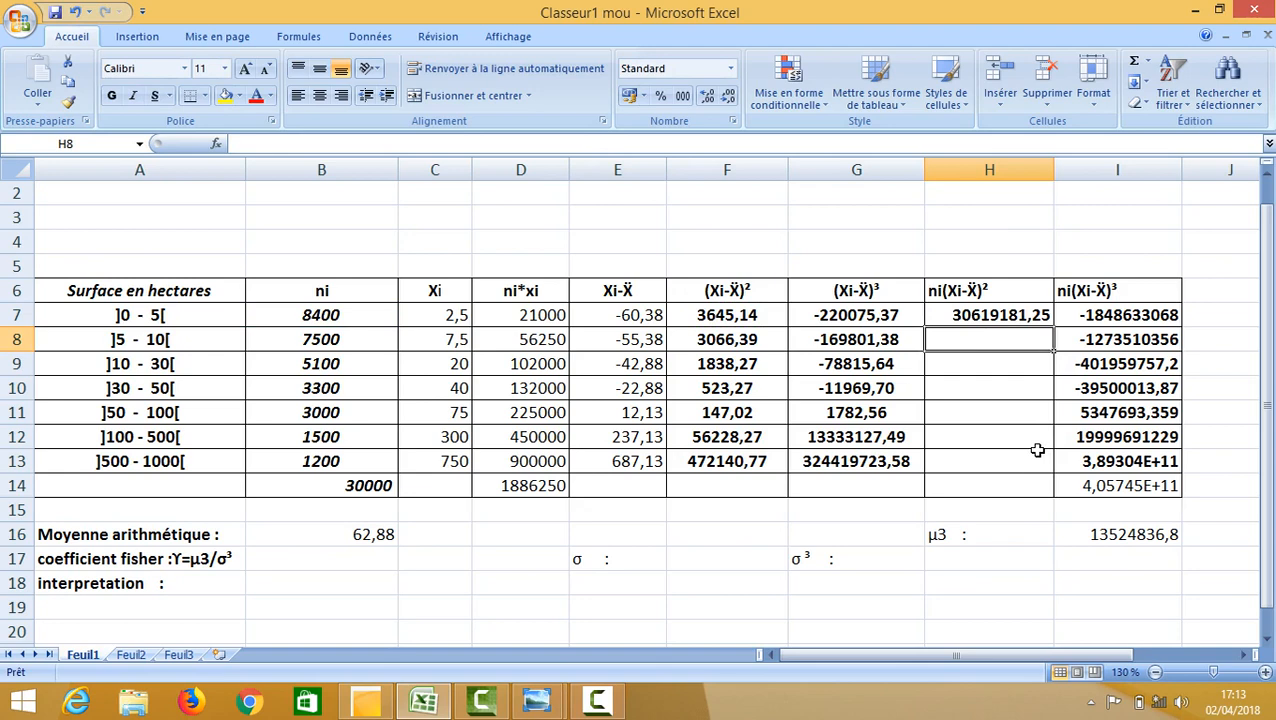
pyautogui.click(1020, 318)
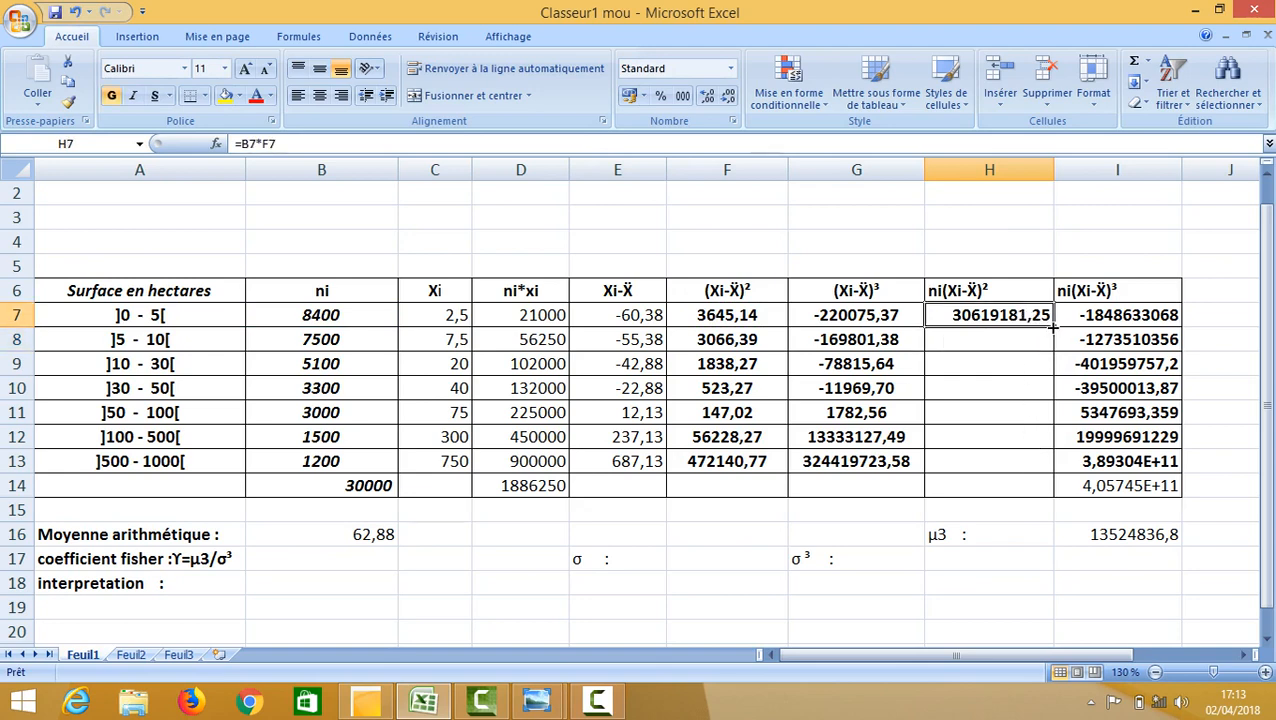
pyautogui.moveTo(1052, 326); pyautogui.dragTo(1040, 468)
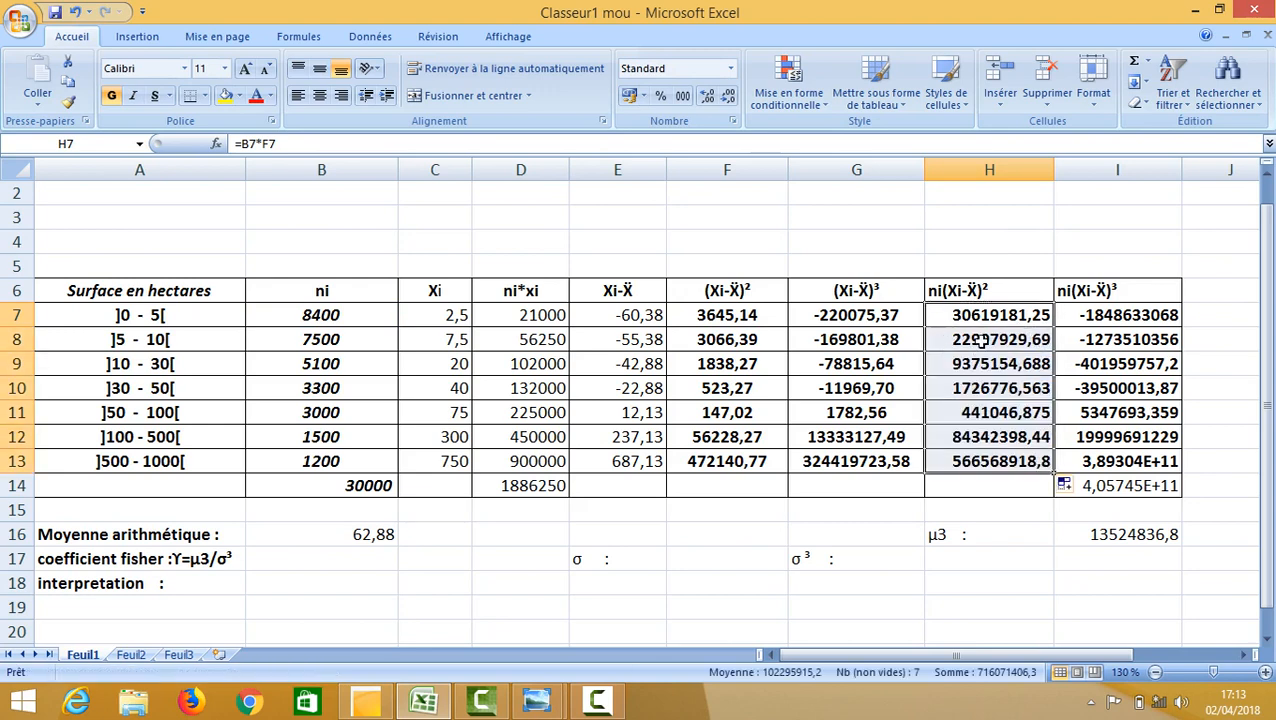
# Step: Total the ni(Xi-Ẍ)² column in H14 as =SOMME(H7:H13)
pyautogui.click(975, 490)
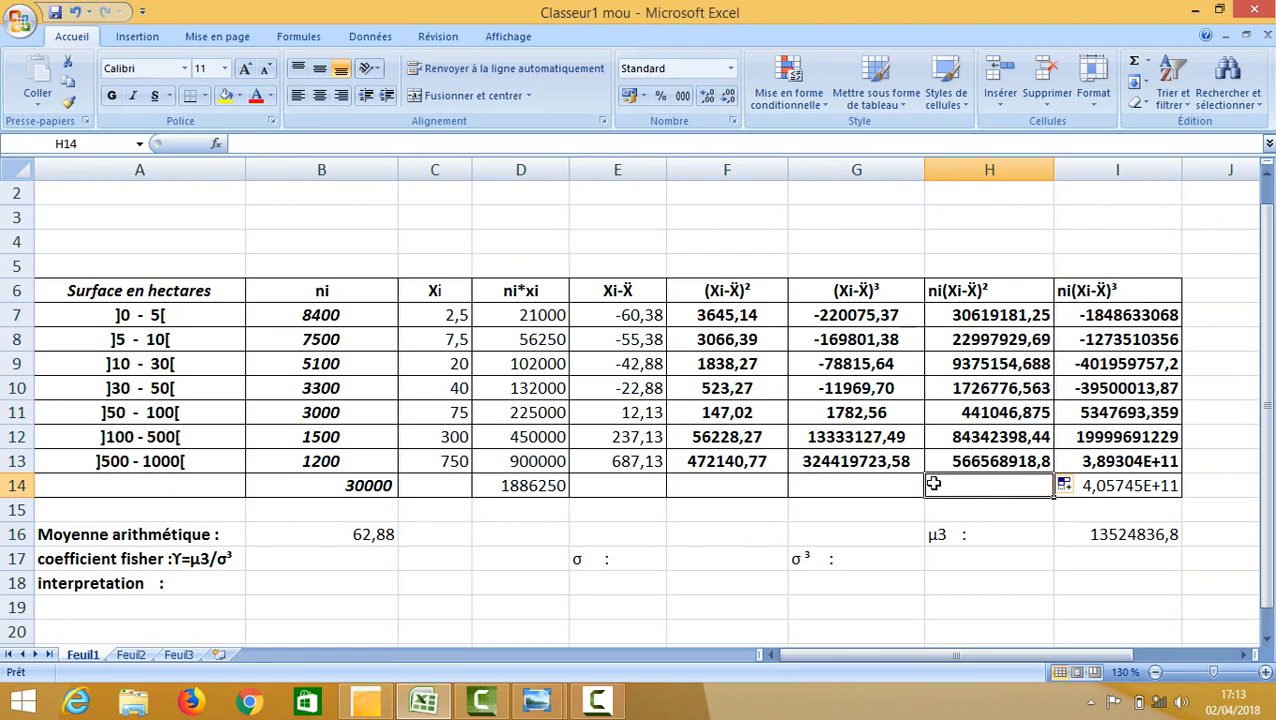
pyautogui.write('somm')
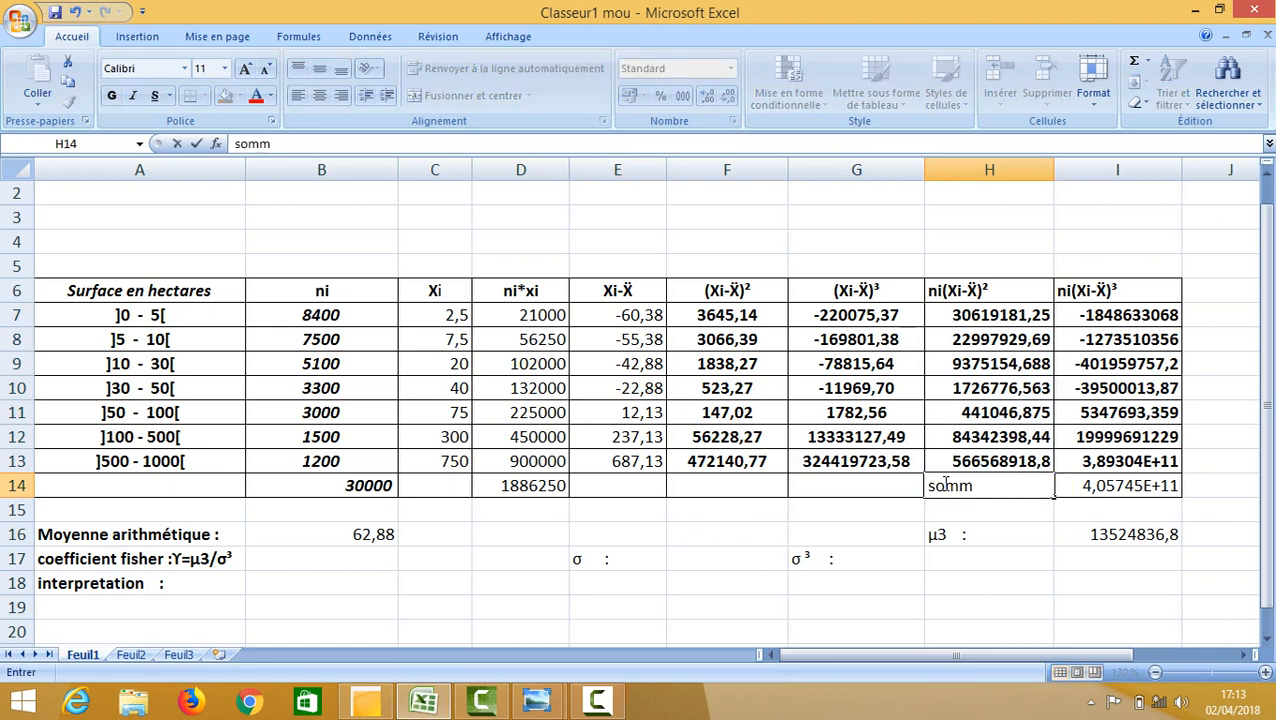
pyautogui.press('BackSpace')
pyautogui.press('BackSpace')
pyautogui.press('BackSpace')
pyautogui.write('=')
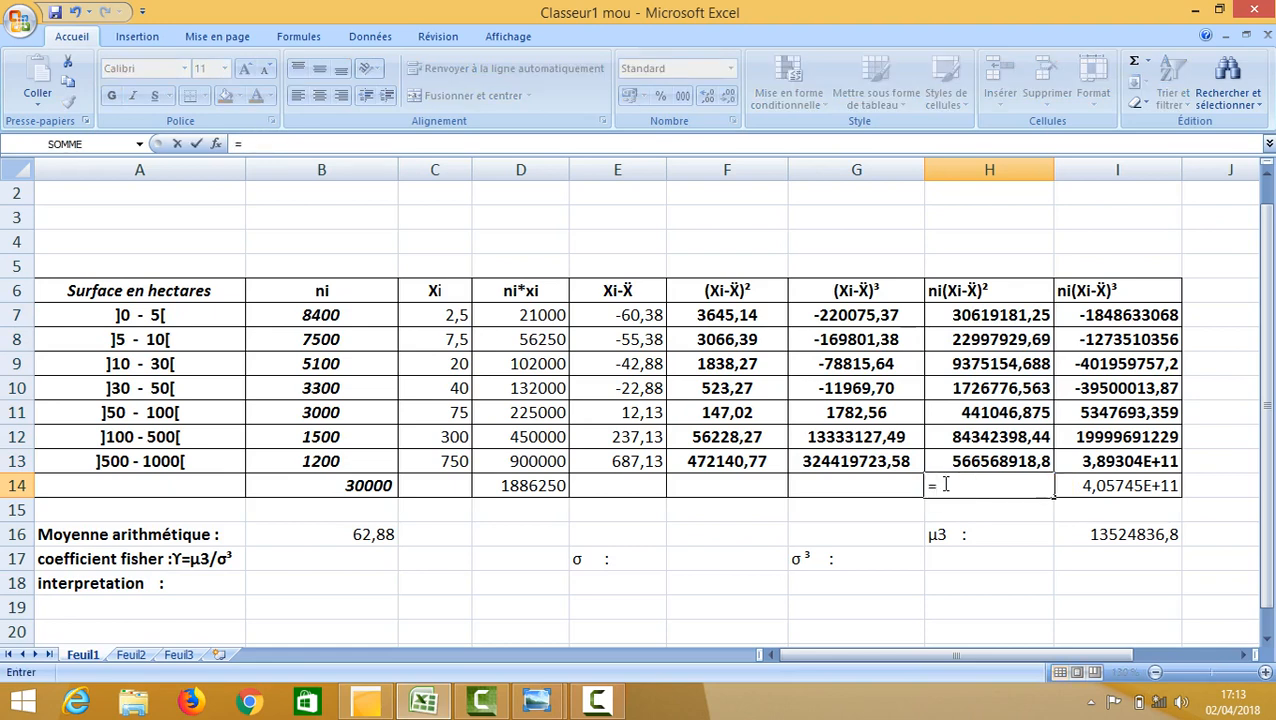
pyautogui.write('somm')
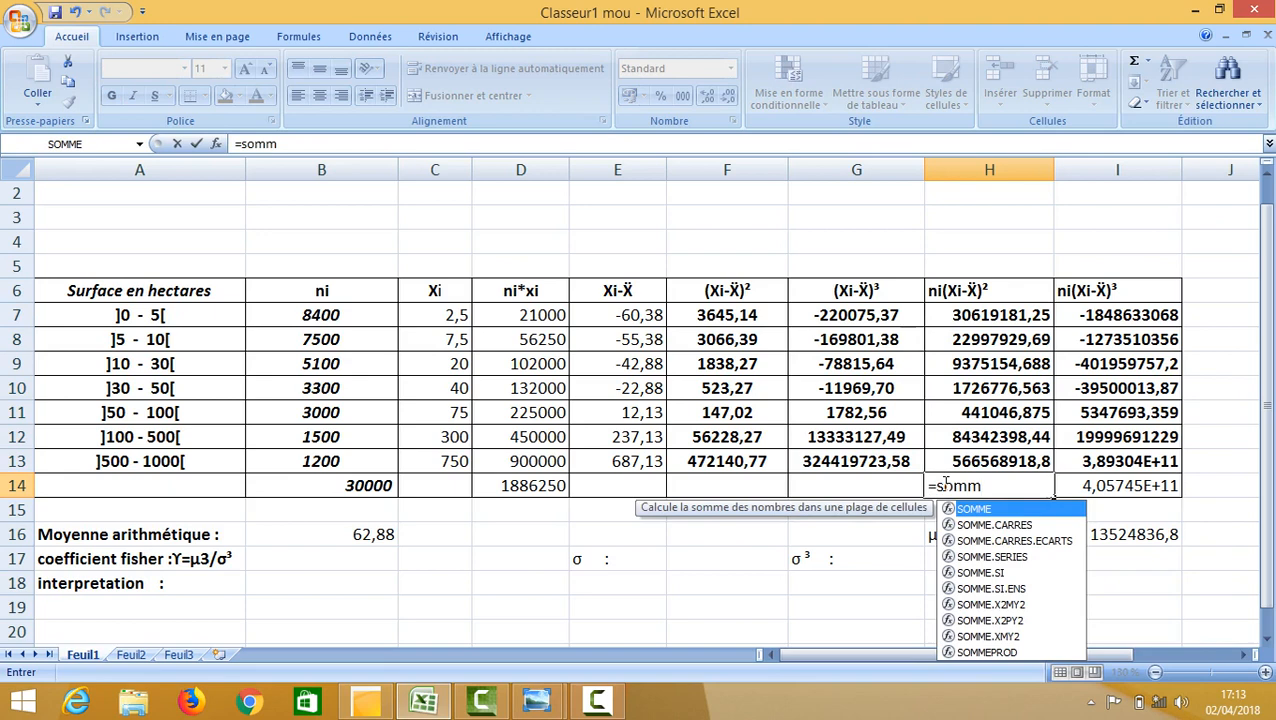
pyautogui.doubleClick(990, 512)
pyautogui.click(1005, 316)
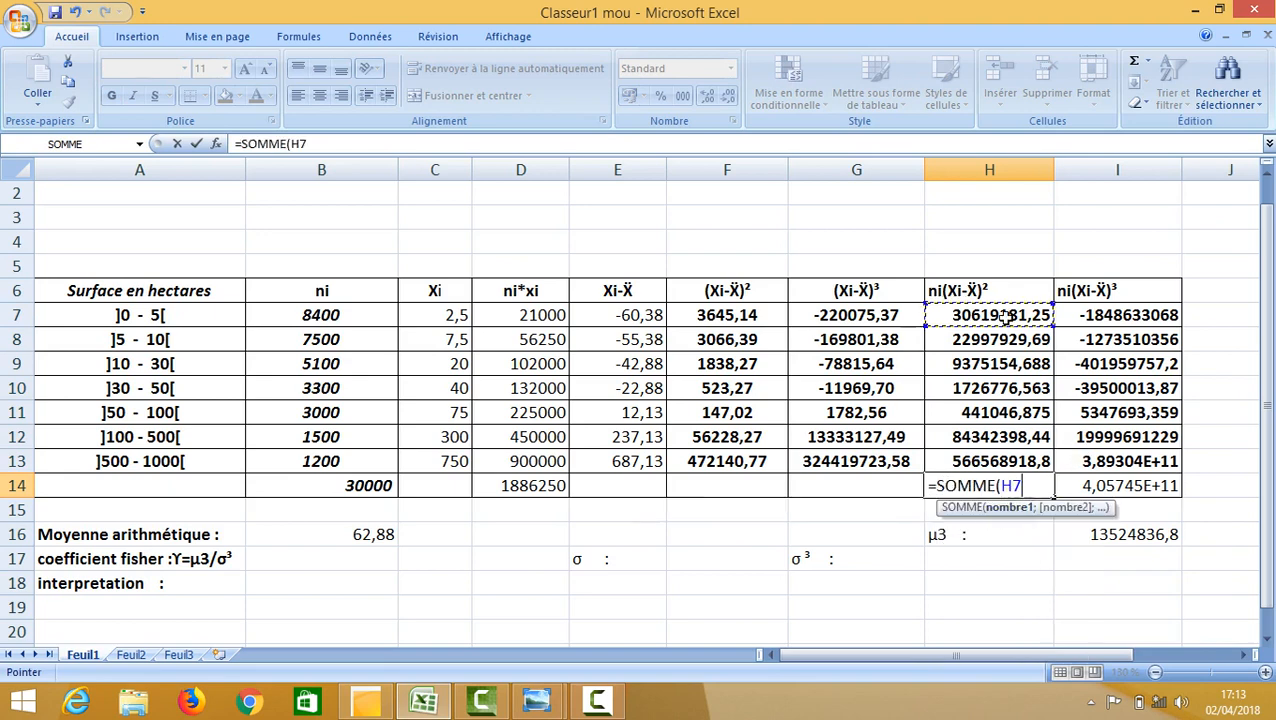
pyautogui.moveTo(1005, 316); pyautogui.dragTo(997, 461)
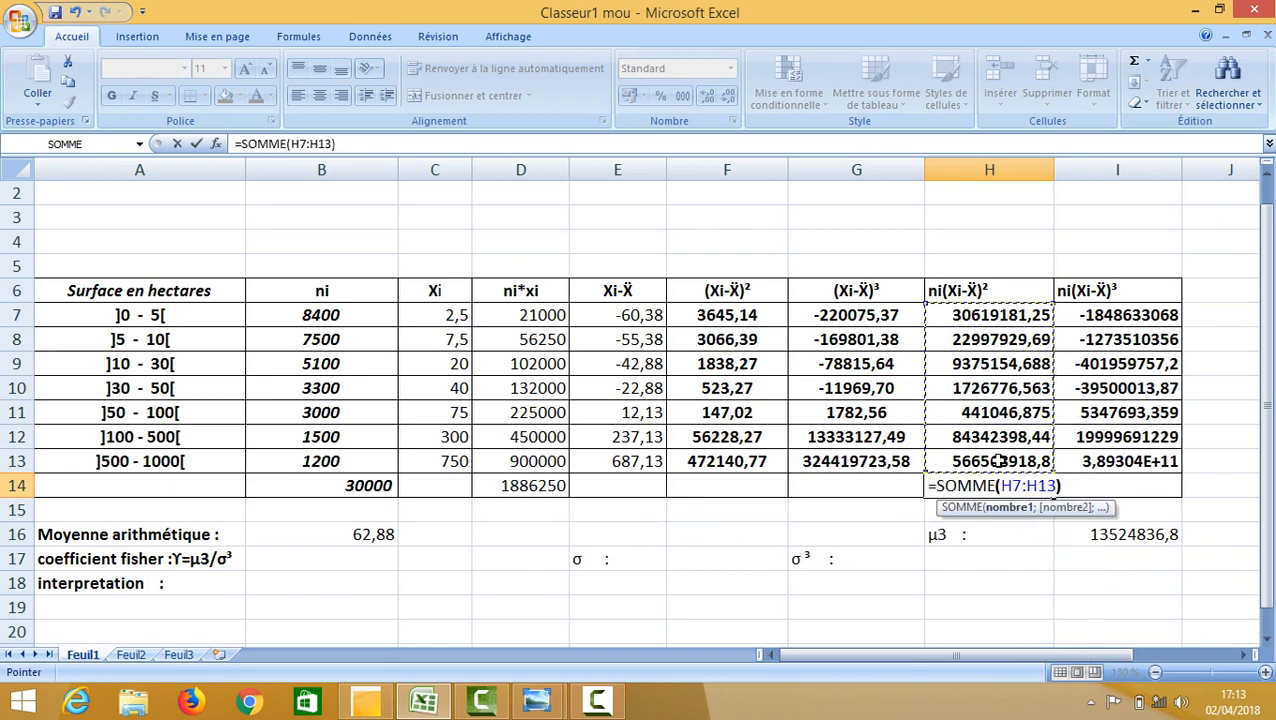
pyautogui.write(')')
pyautogui.press('Return')
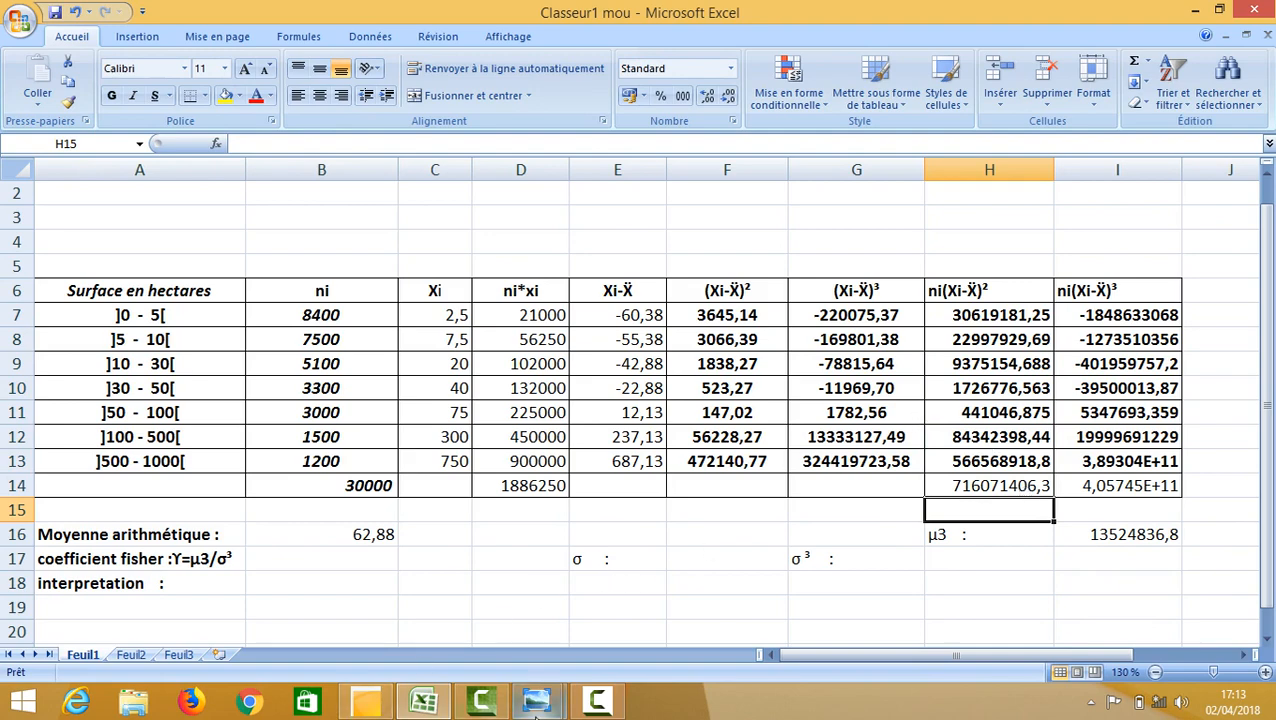
# Step: Consult the σ formula in photo 20180402_090659 in Windows Photo Viewer and return to the Excel workbook
pyautogui.moveTo(537, 700)
pyautogui.click(533, 573)
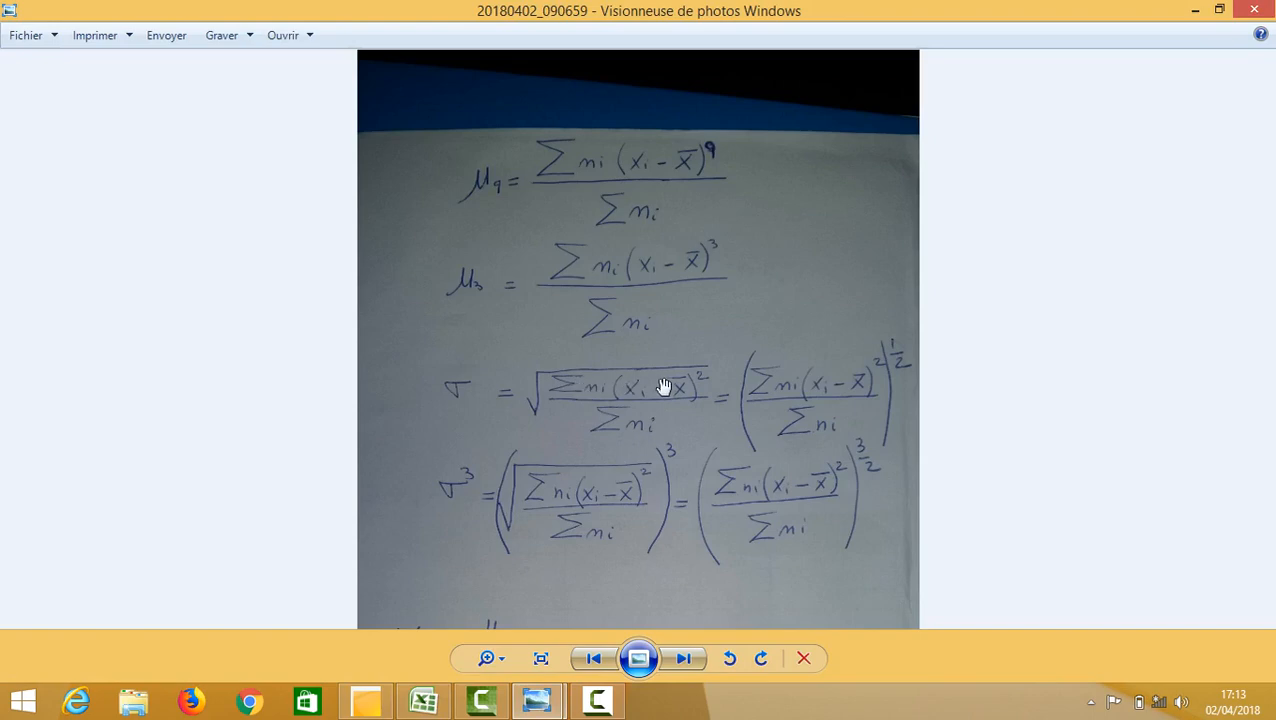
pyautogui.click(423, 702)
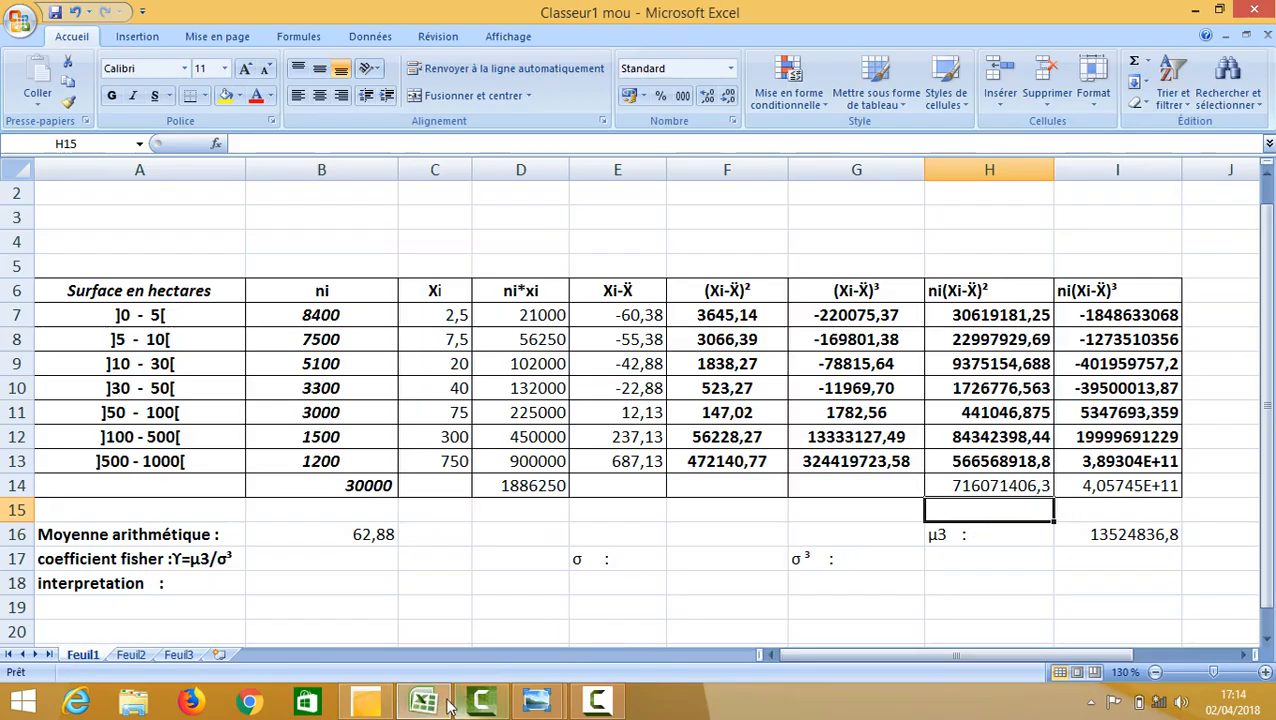
pyautogui.moveTo(571, 708)
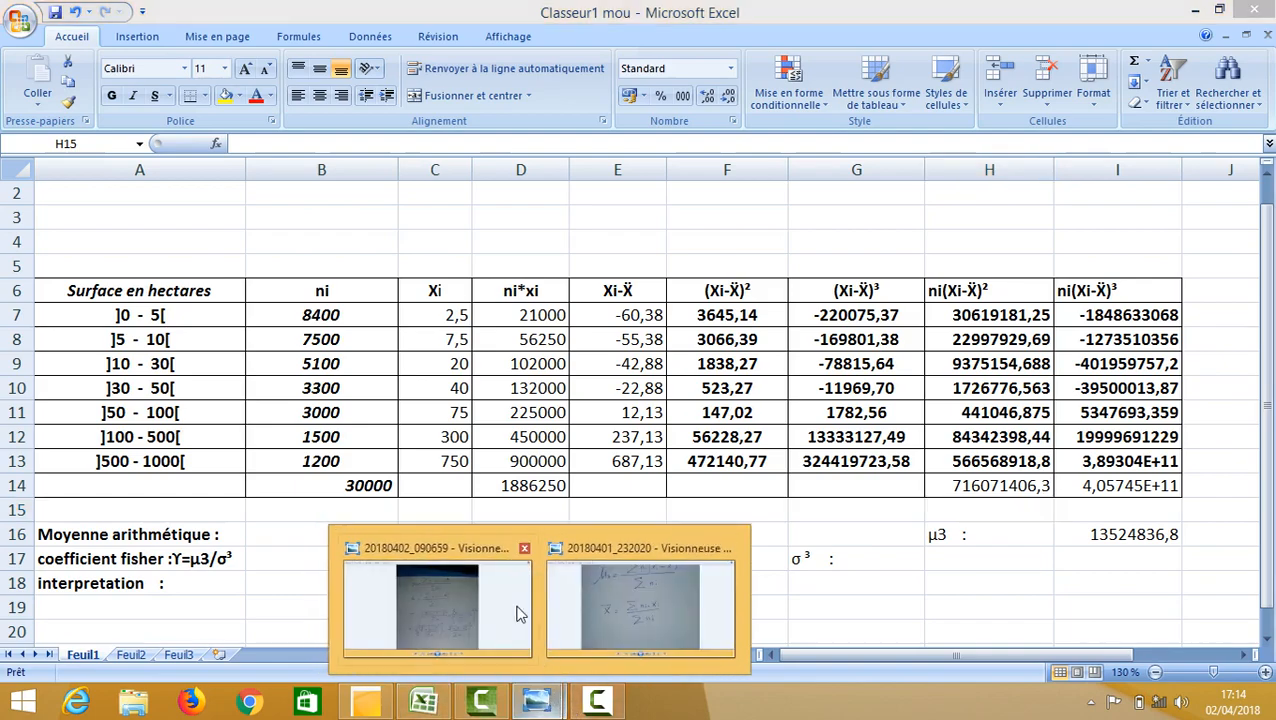
pyautogui.click(408, 592)
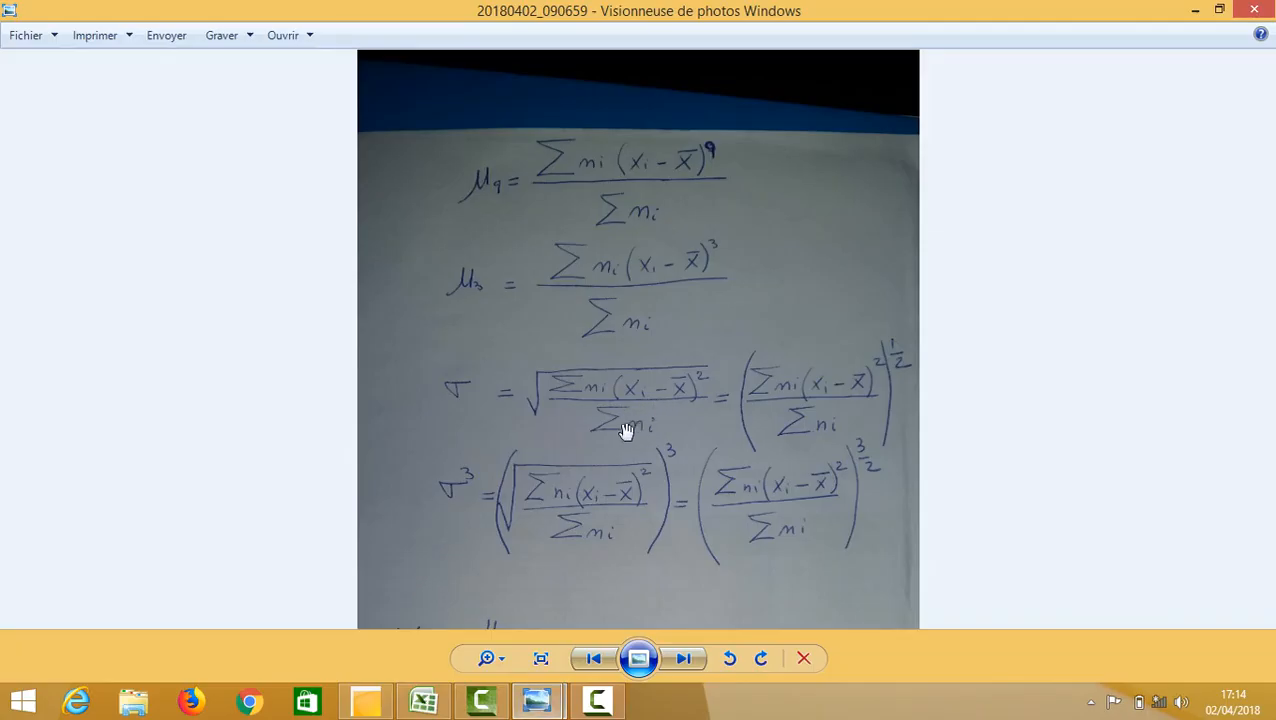
pyautogui.click(424, 703)
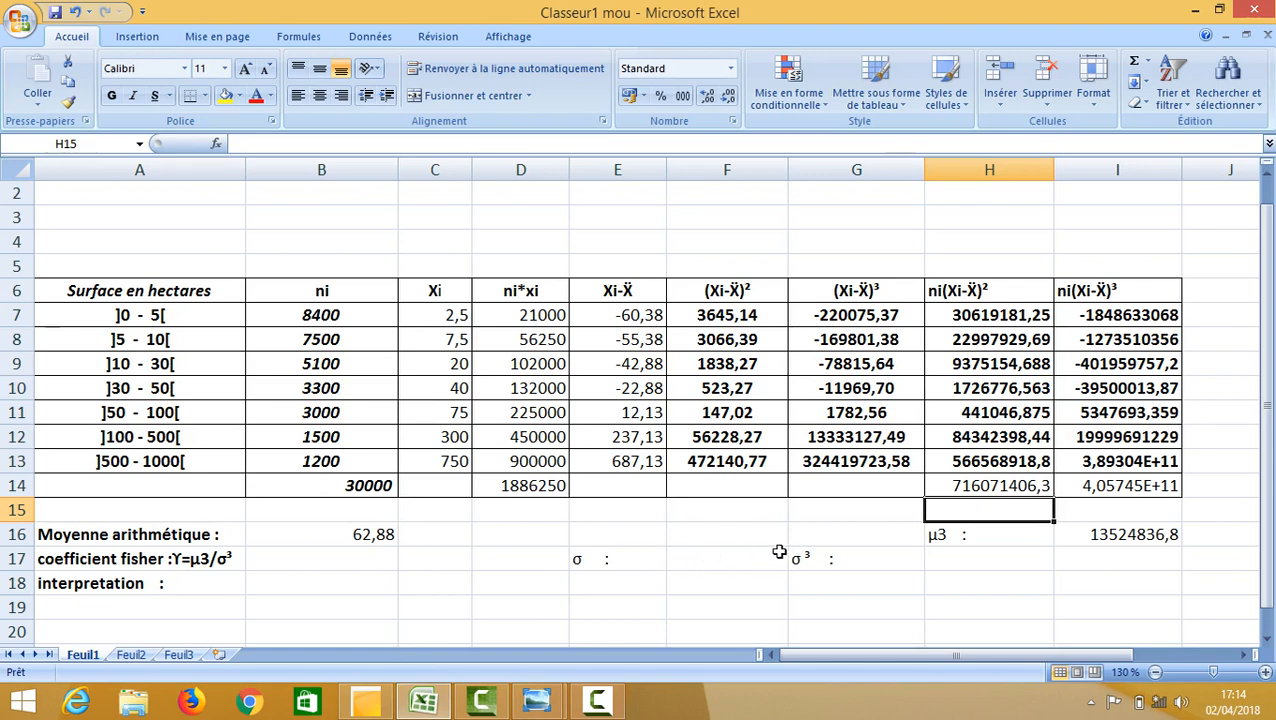
# Step: Compute the standard deviation σ in F17 as =RACINE(H14/B14)
pyautogui.click(705, 561)
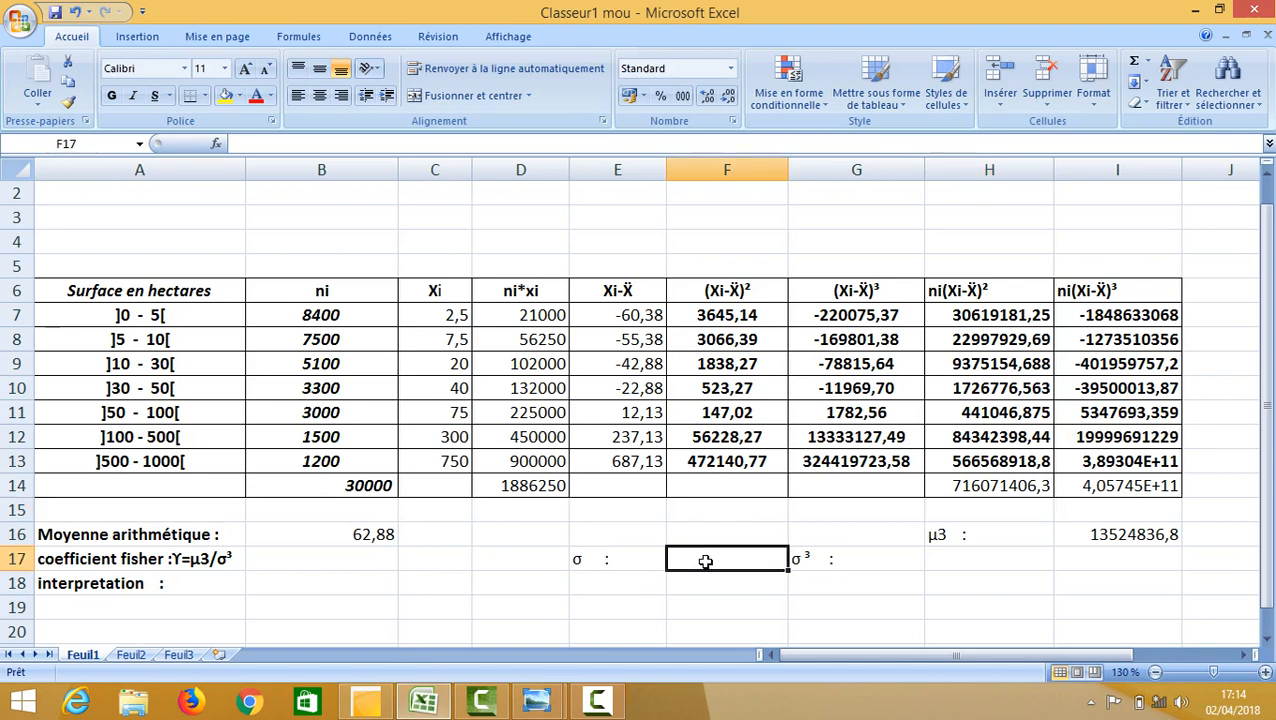
pyautogui.write('=')
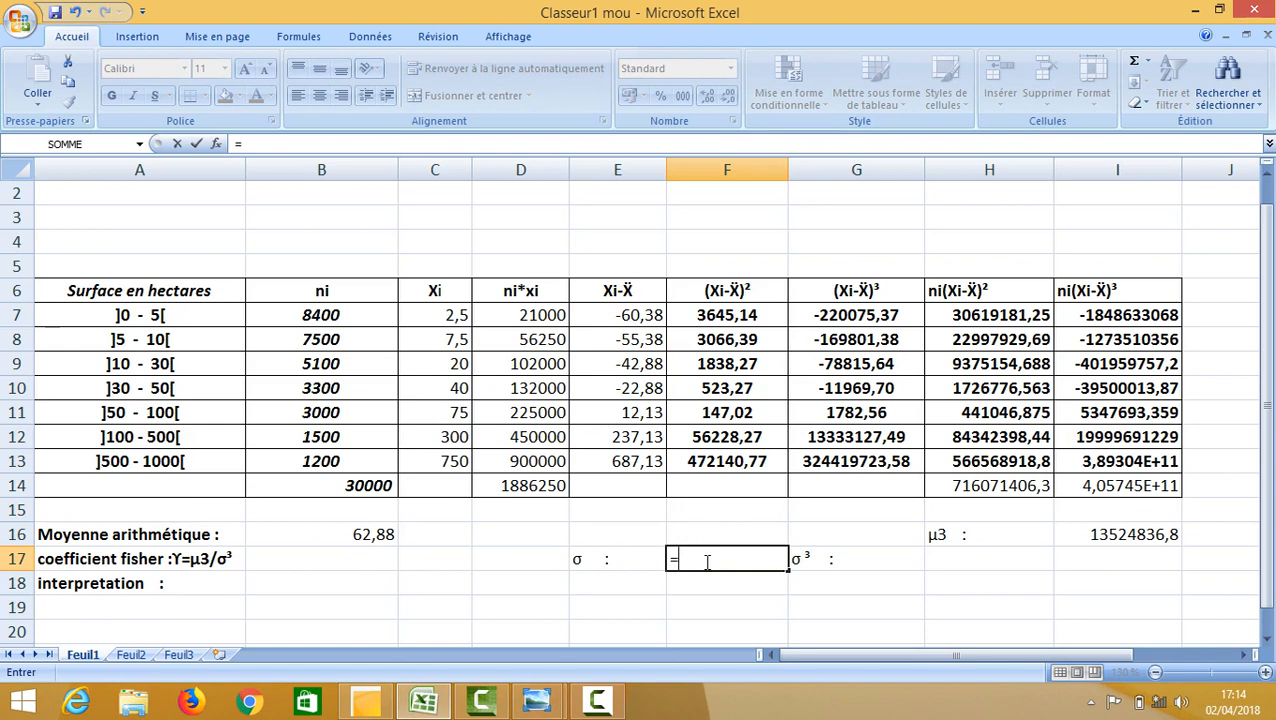
pyautogui.write('ra')
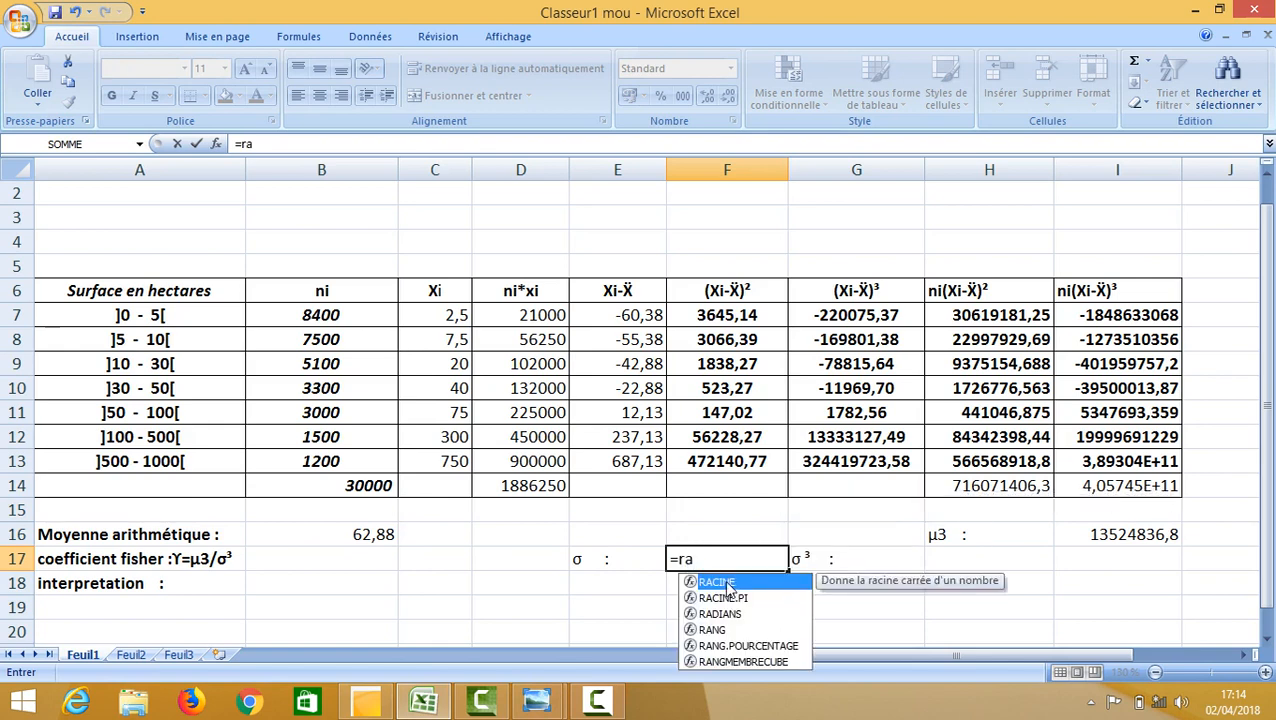
pyautogui.doubleClick(725, 582)
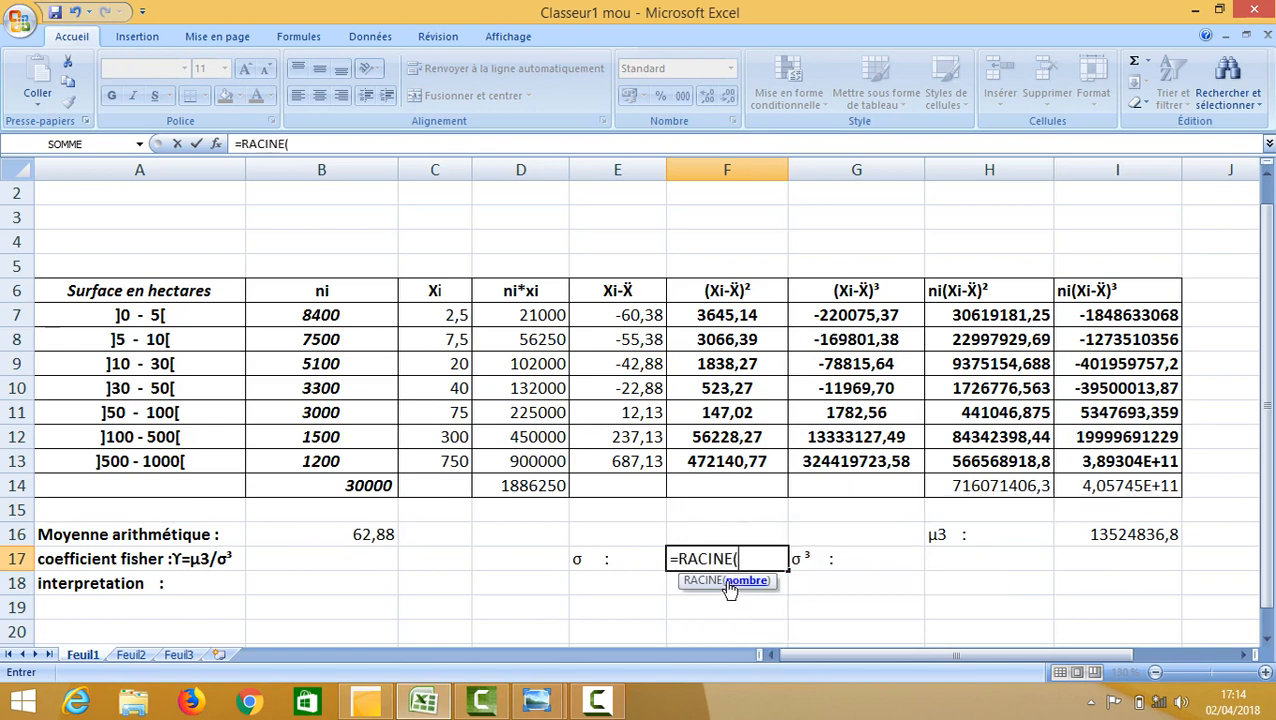
pyautogui.click(993, 486)
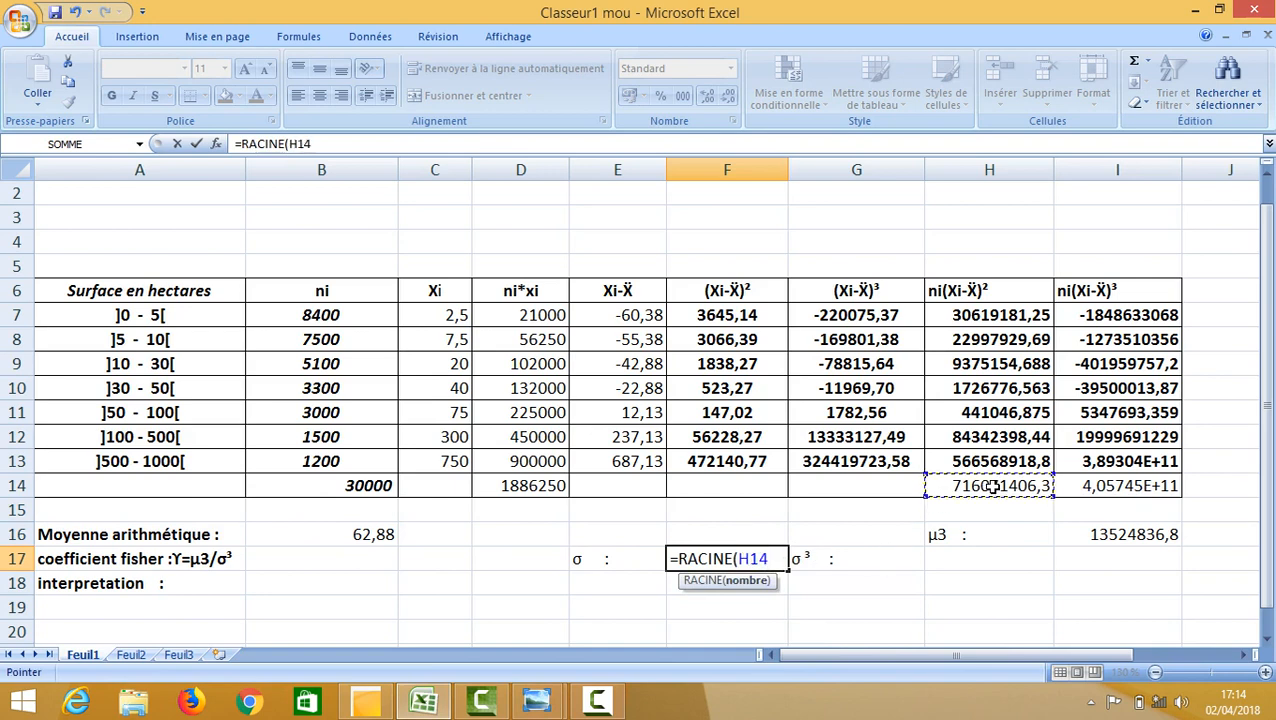
pyautogui.write('/')
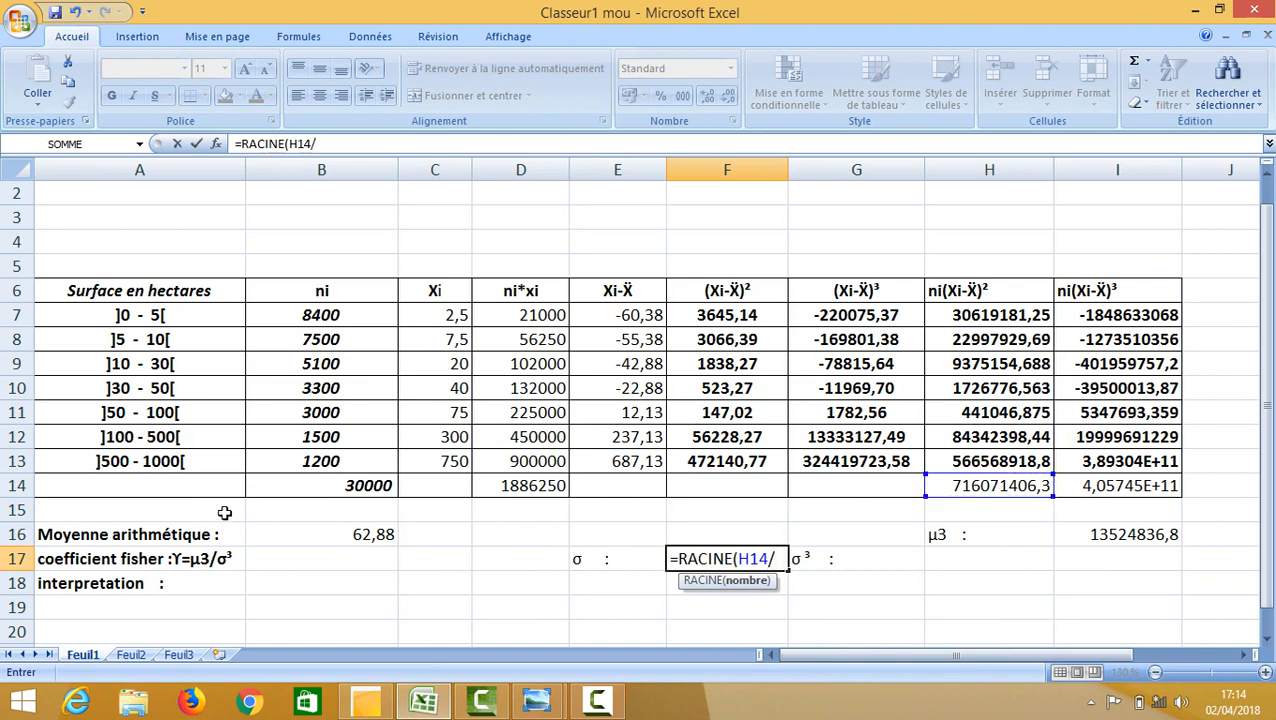
pyautogui.click(346, 485)
pyautogui.write(')')
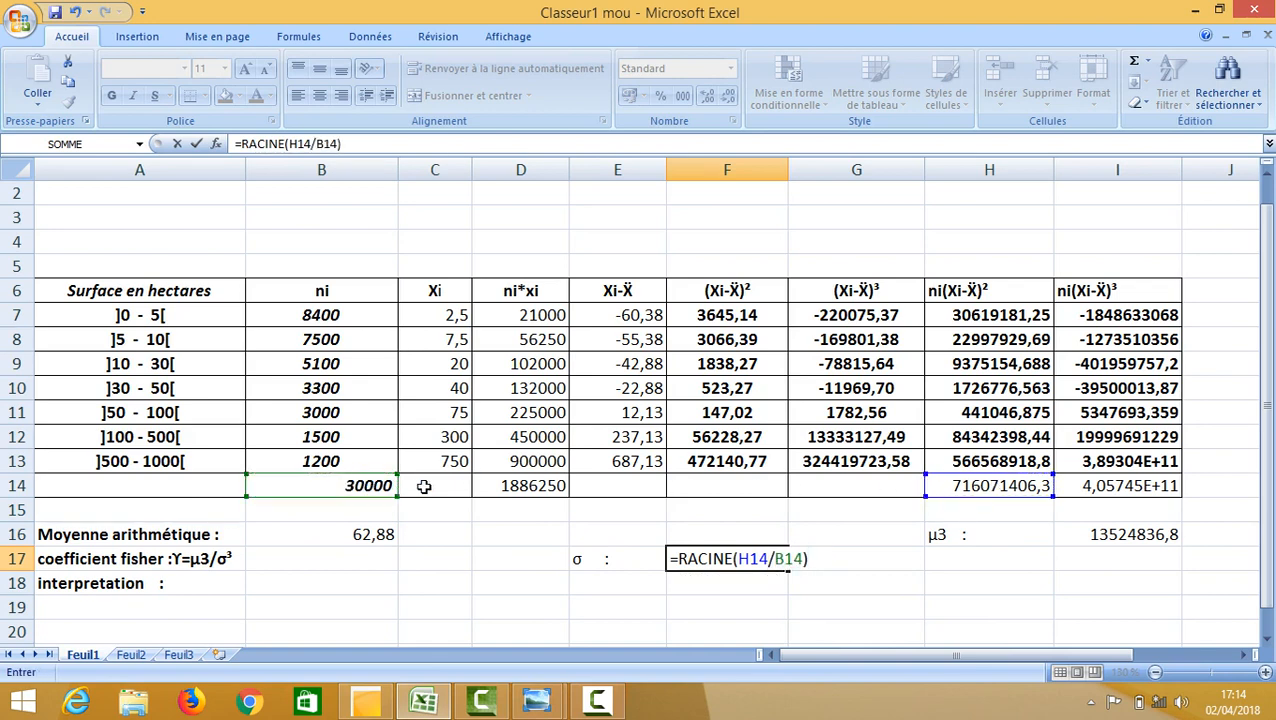
pyautogui.press('Return')
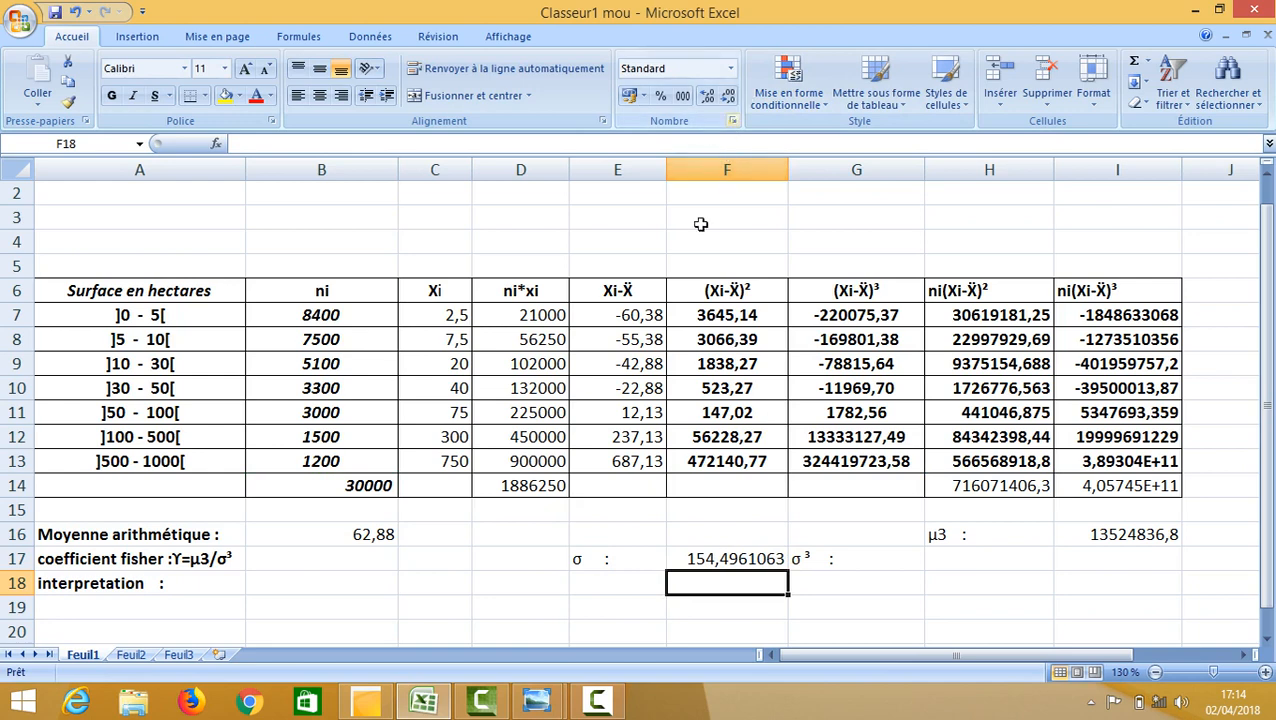
# Step: Show the σ value in F17 with two decimals
pyautogui.click(720, 553)
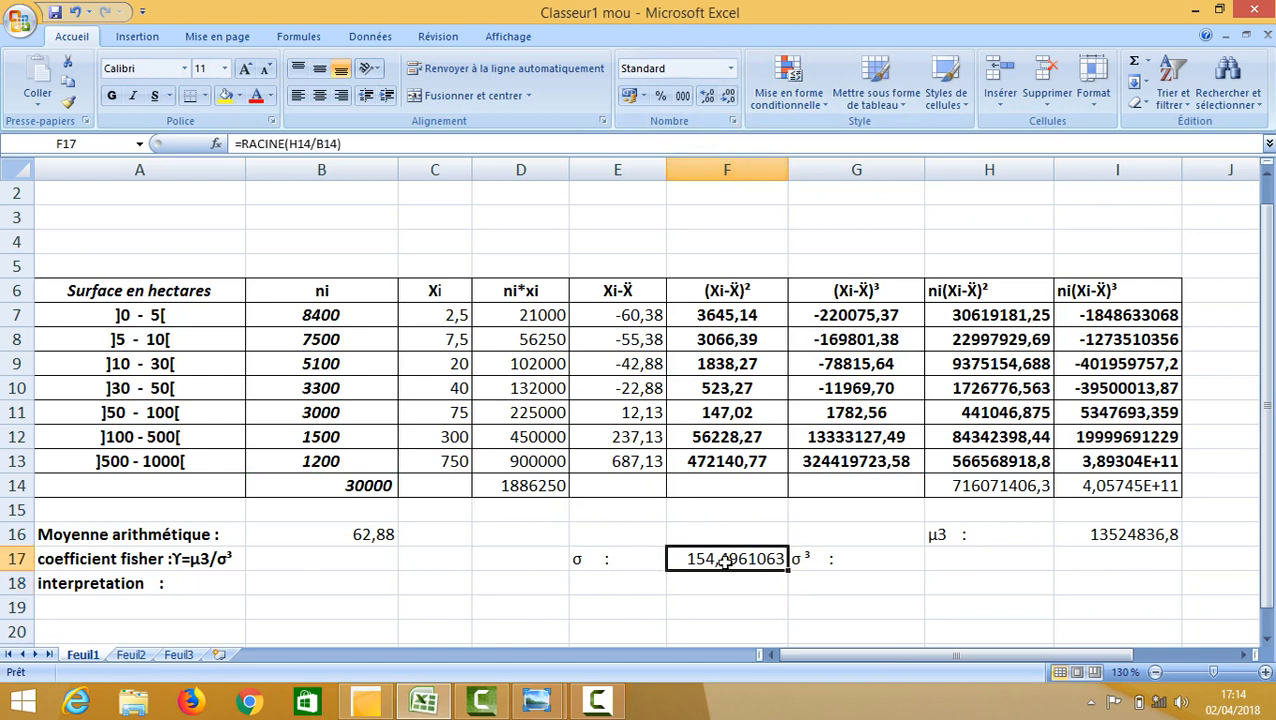
pyautogui.click(729, 96)
pyautogui.click(729, 96)
pyautogui.click(729, 96)
pyautogui.click(729, 96)
pyautogui.click(729, 96)
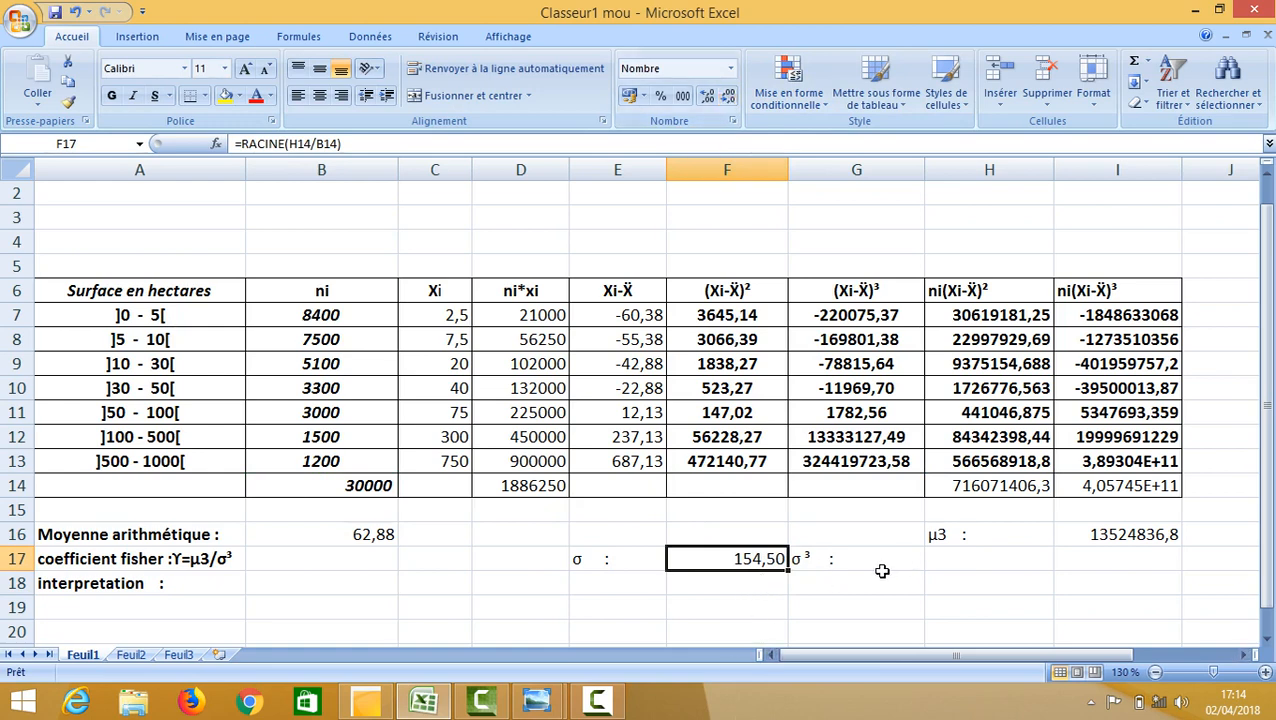
# Step: Compute σ³ in H17 as =PUISSANCE(F17;3) and show it with two decimals
pyautogui.click(963, 565)
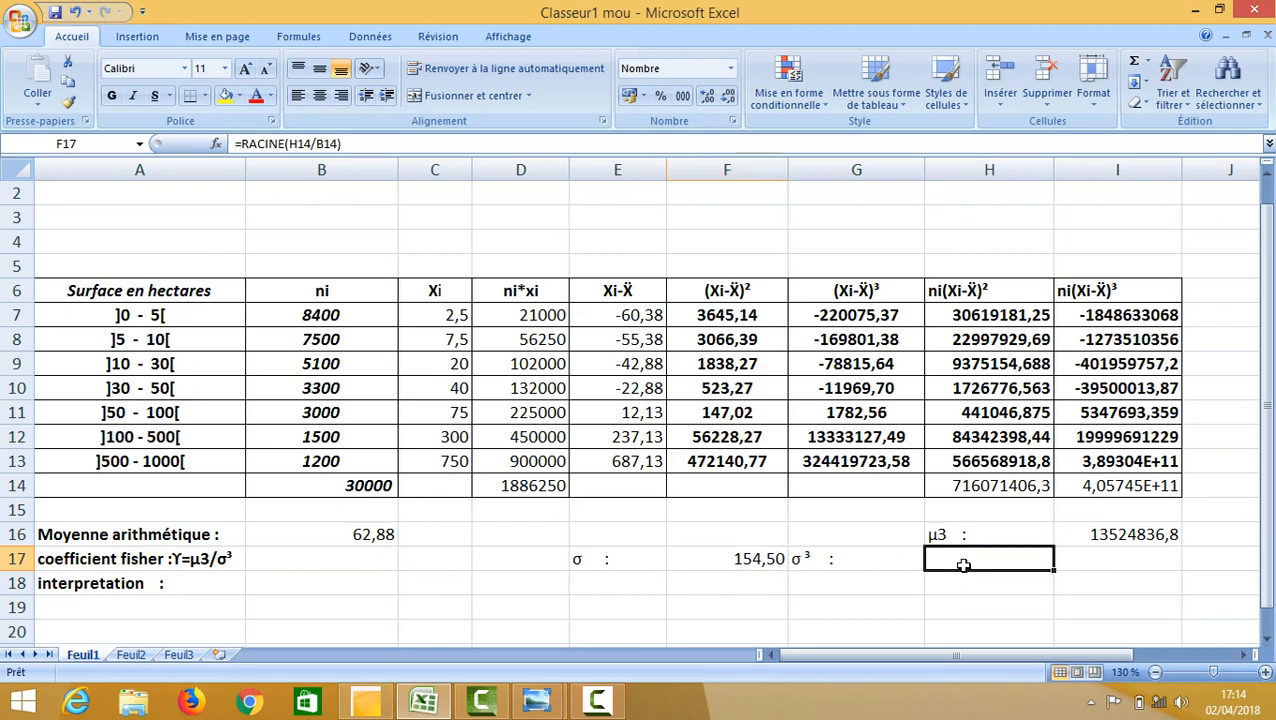
pyautogui.write('=')
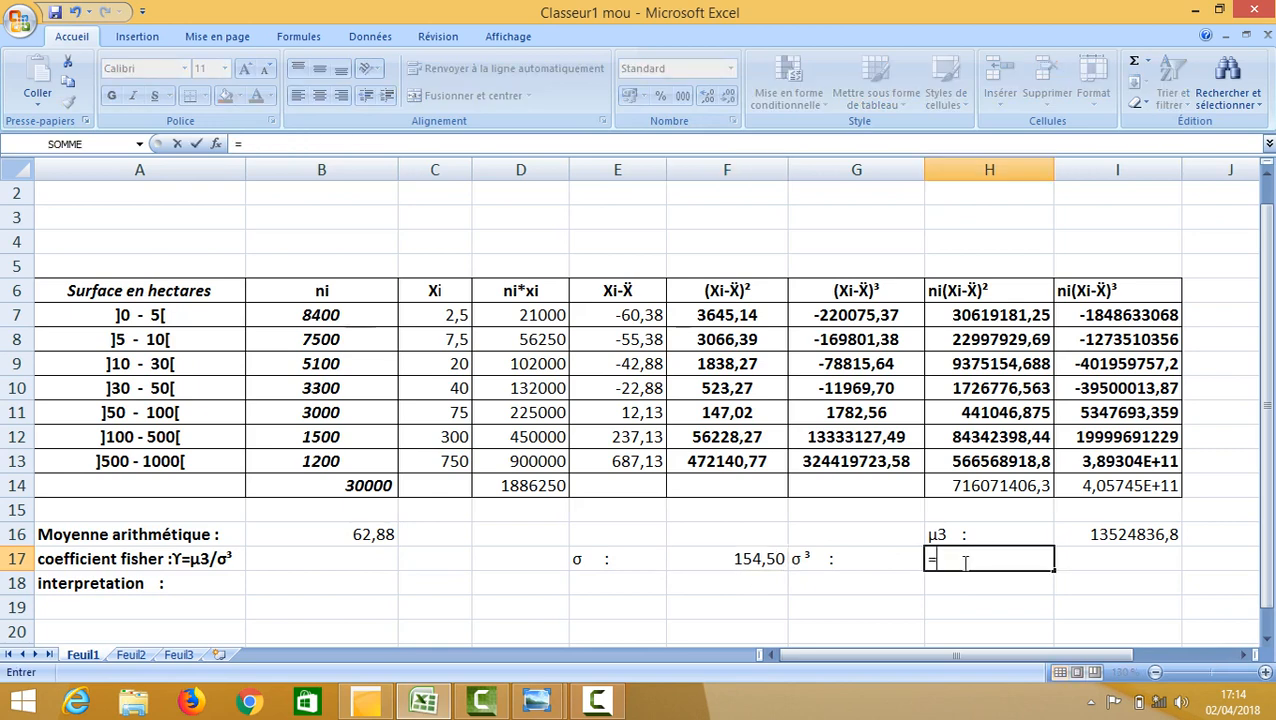
pyautogui.write('pui')
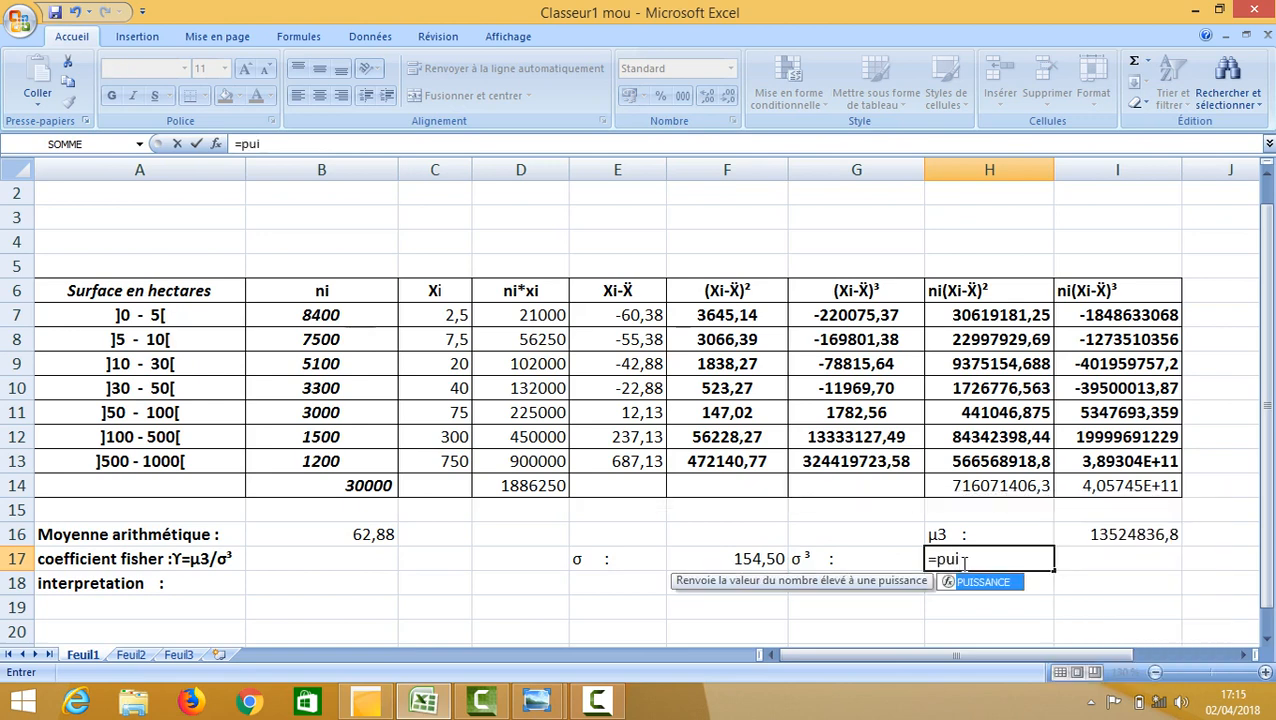
pyautogui.doubleClick(975, 582)
pyautogui.click(755, 562)
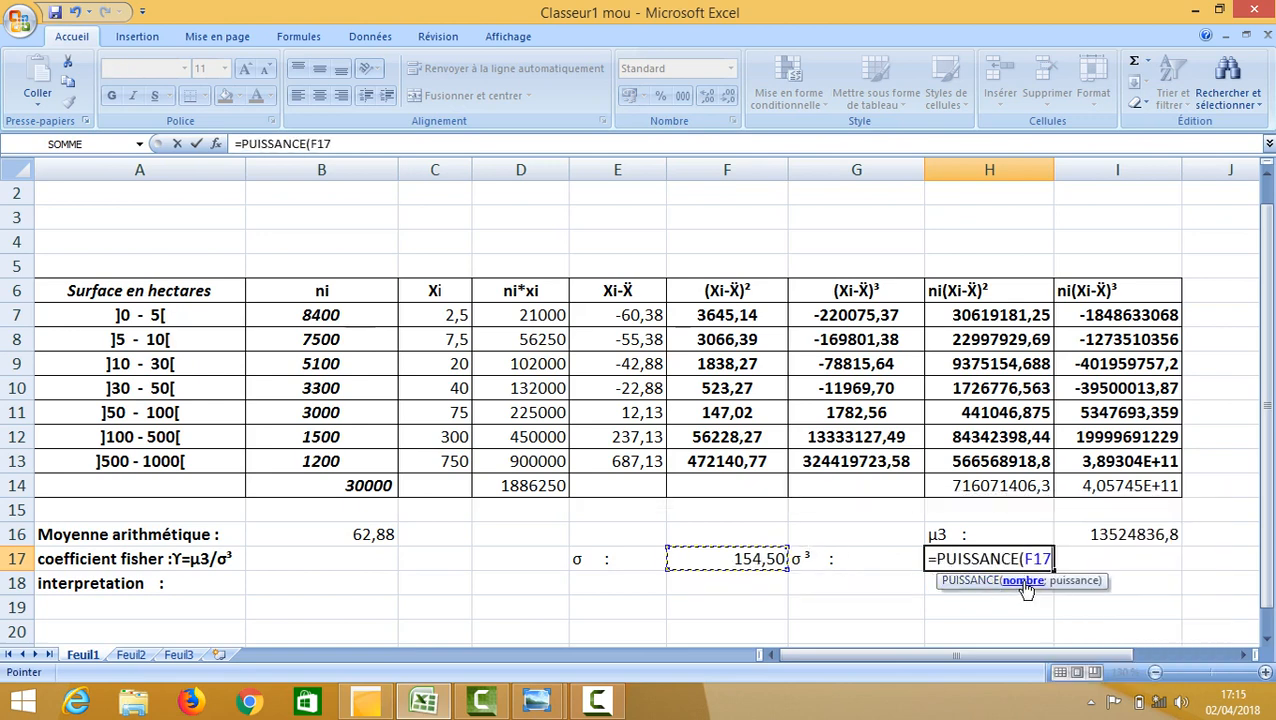
pyautogui.write(';3')
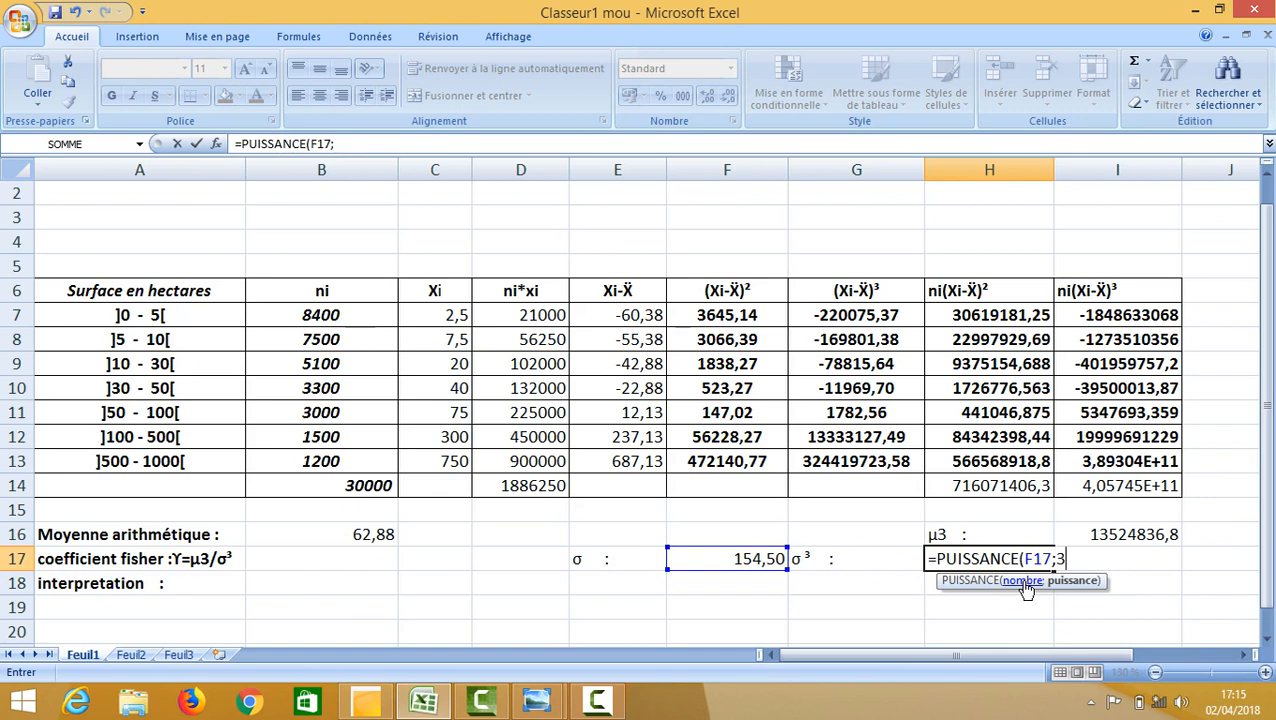
pyautogui.press('Return')
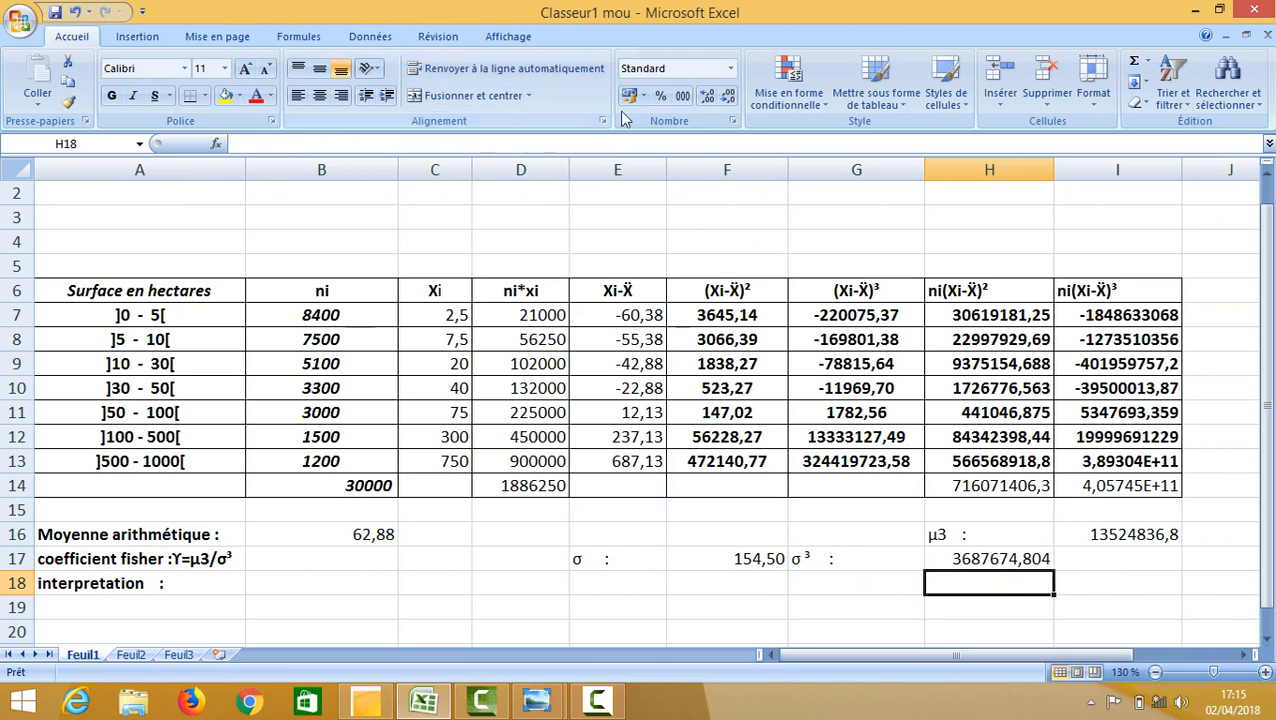
pyautogui.click(1016, 563)
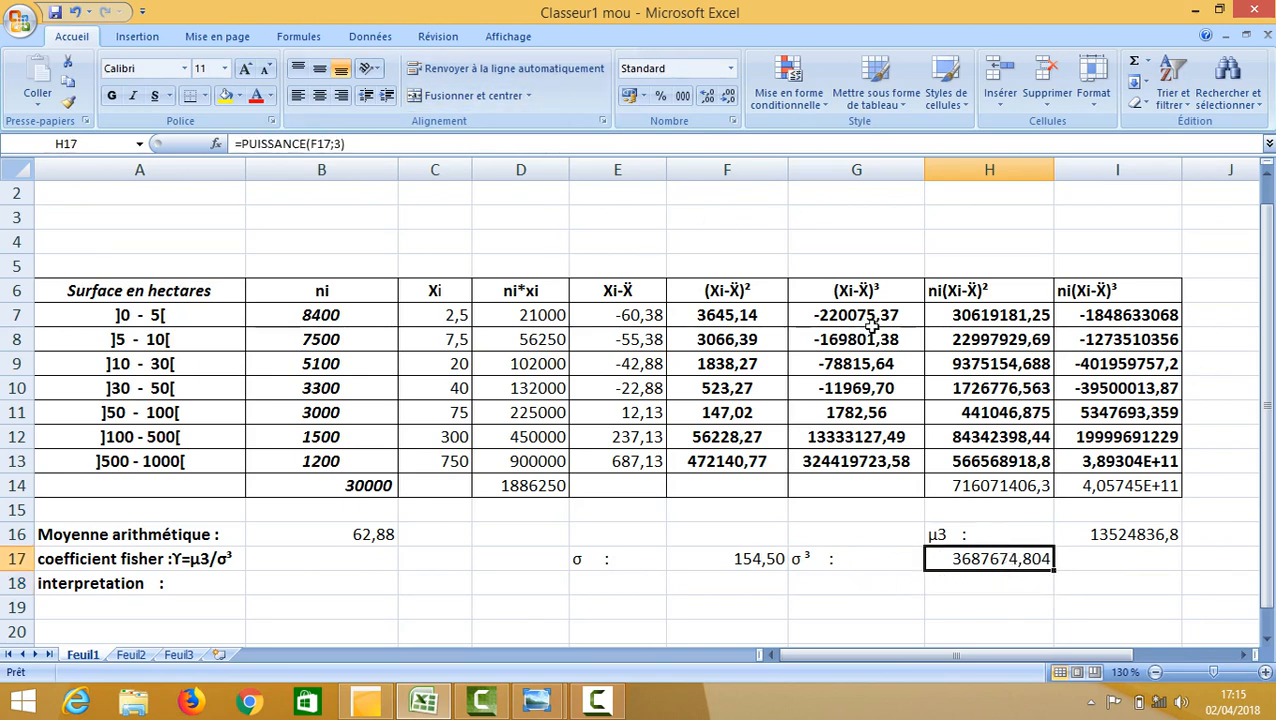
pyautogui.click(730, 95)
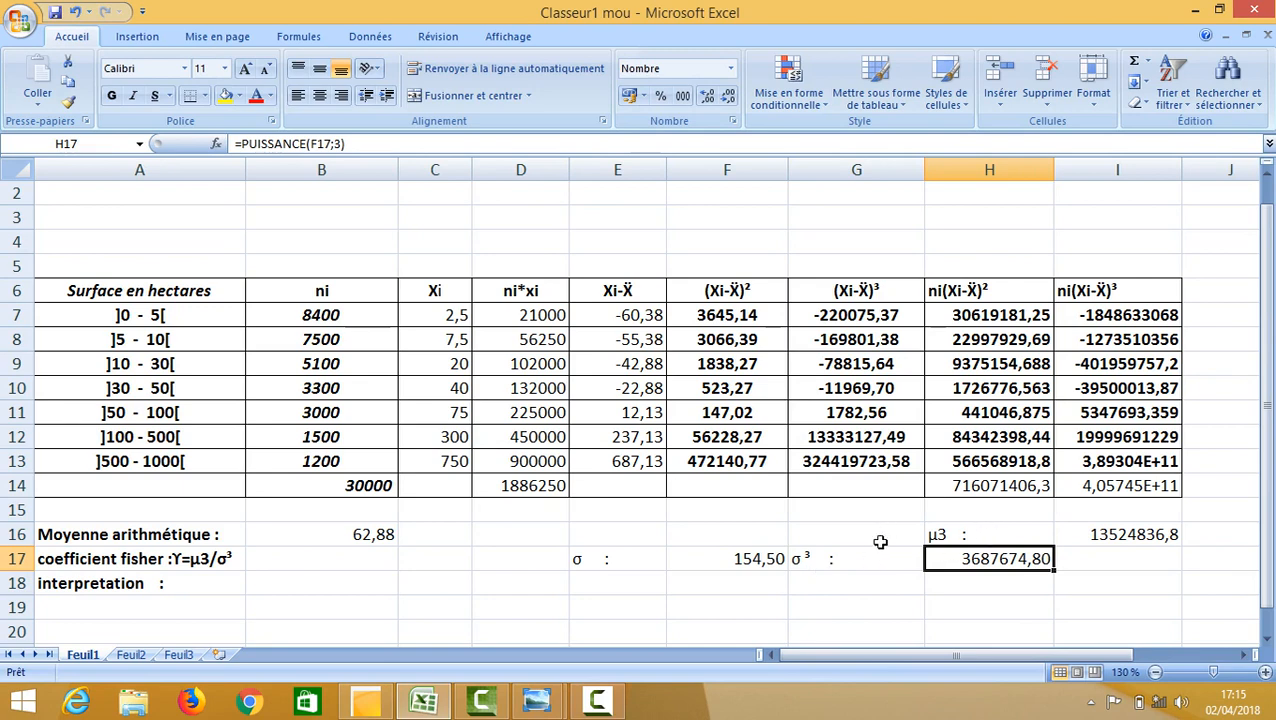
# Step: Review the formulas in photo 20180402_090659 in Windows Photo Viewer, then check the μ3 and σ³ cells I16 and H17 in Excel
pyautogui.click(538, 703)
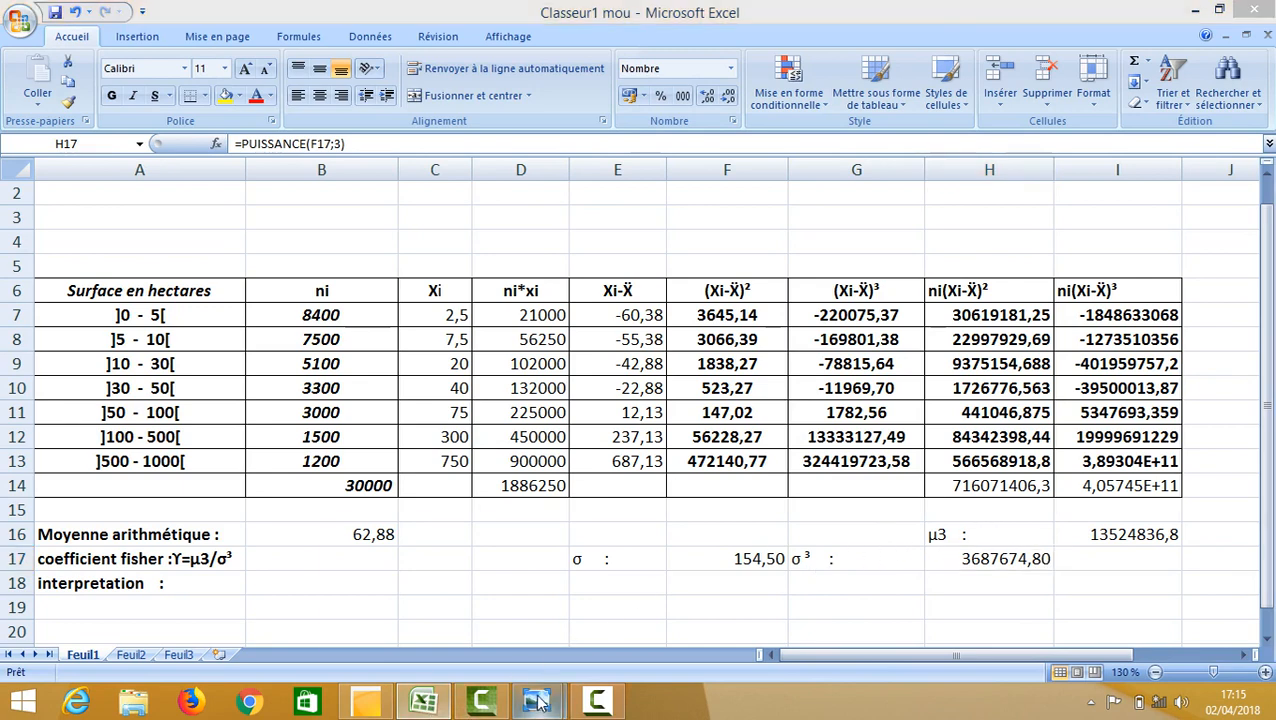
pyautogui.click(448, 596)
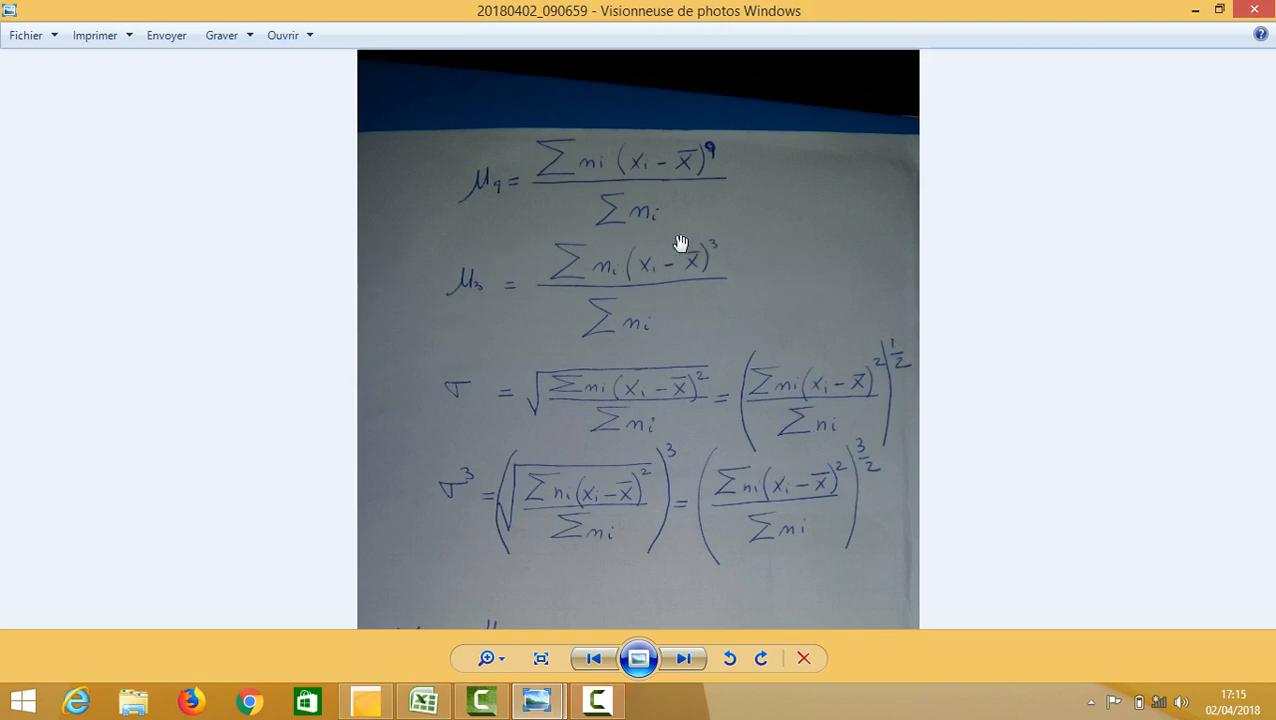
pyautogui.click(424, 702)
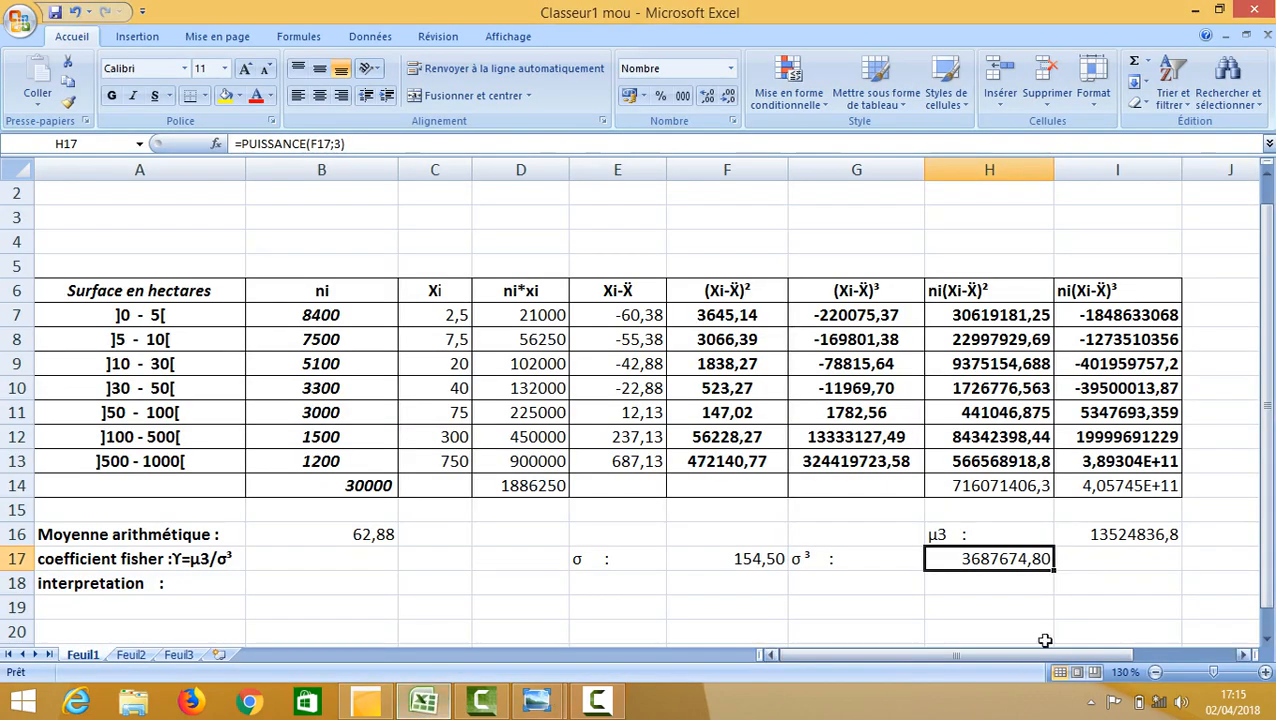
pyautogui.click(1112, 534)
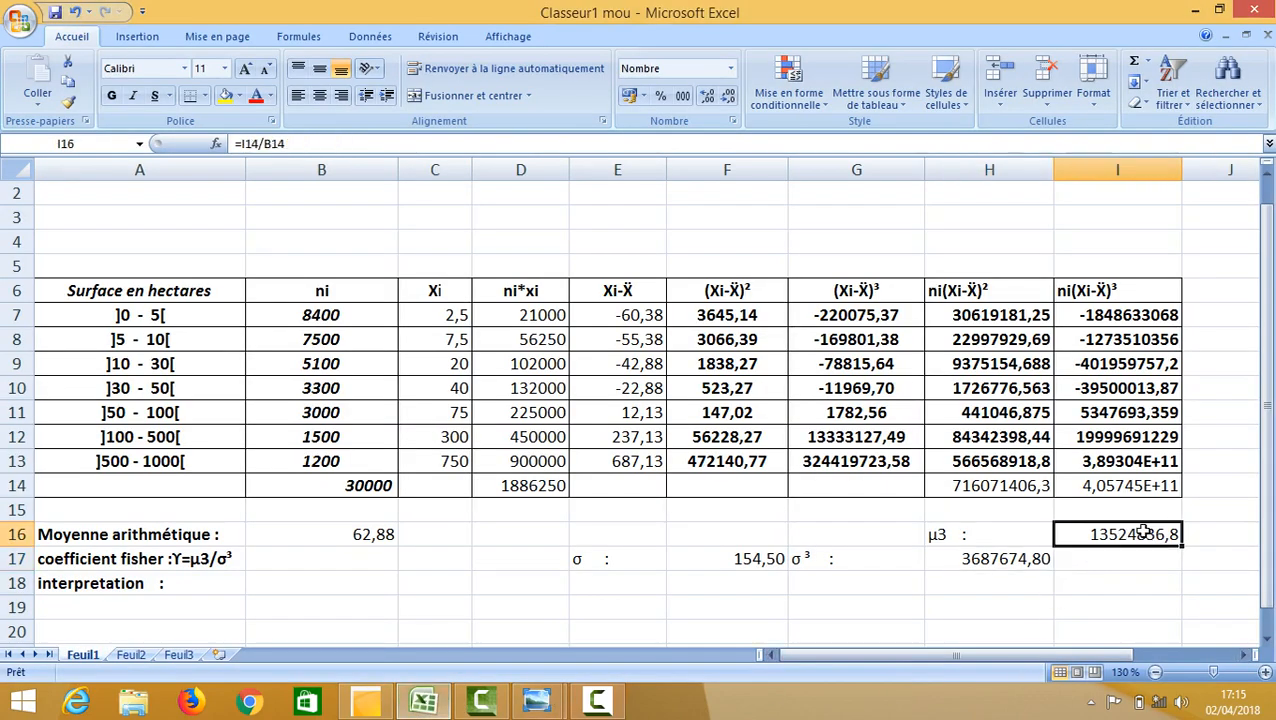
pyautogui.click(990, 563)
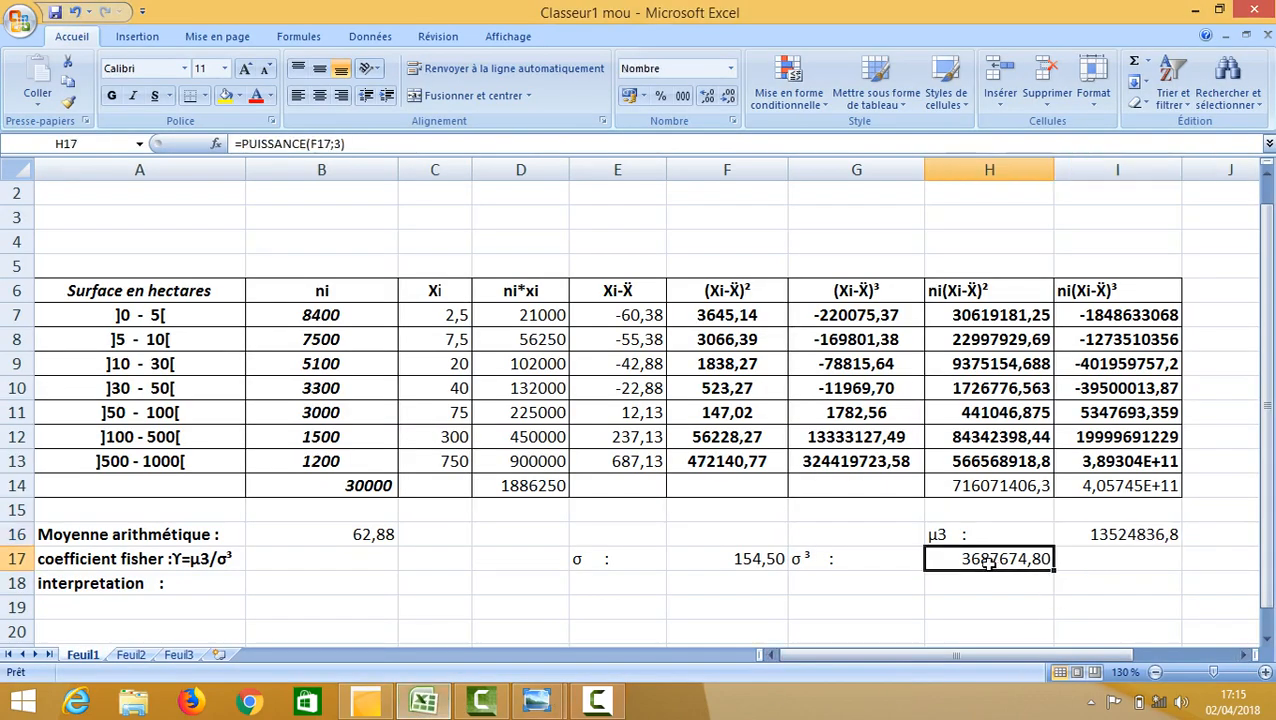
# Step: Consult the γ formula in photo 20180402_090659 in Windows Photo Viewer, then compute the Fisher coefficient in Excel cell B17 as =I16/H17
pyautogui.click(428, 704)
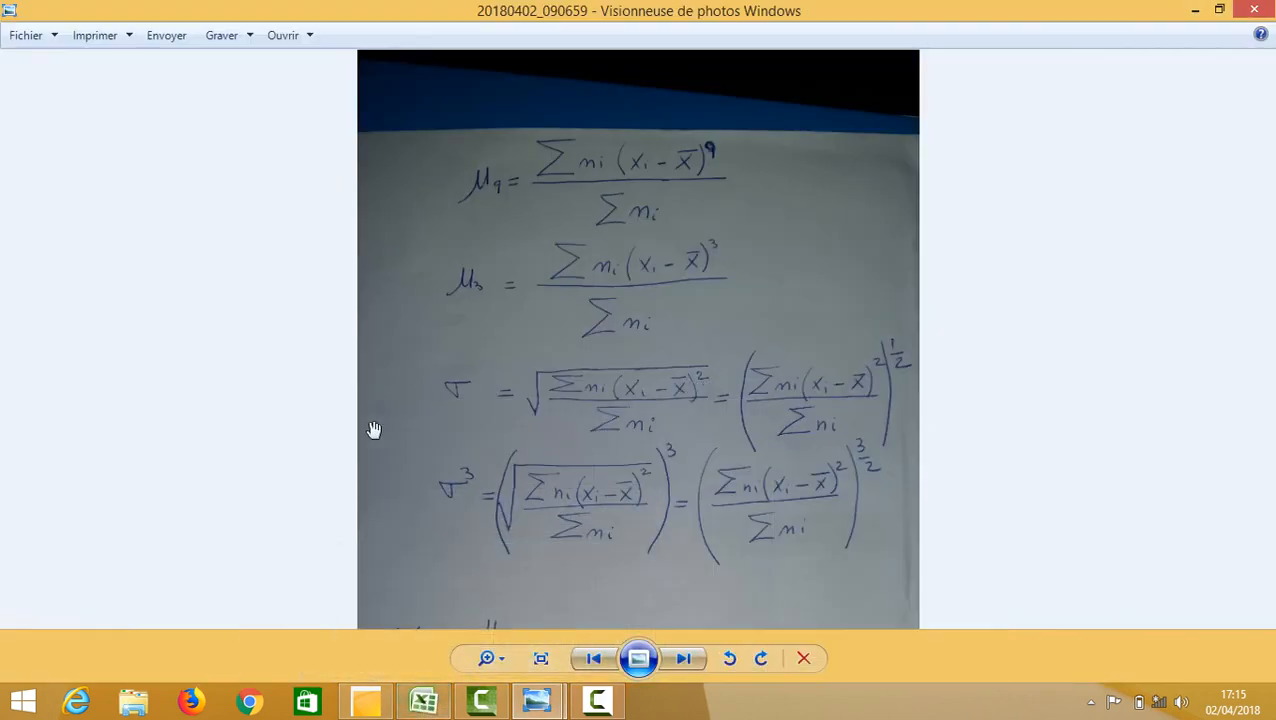
pyautogui.scroll(-1, 614, 516)
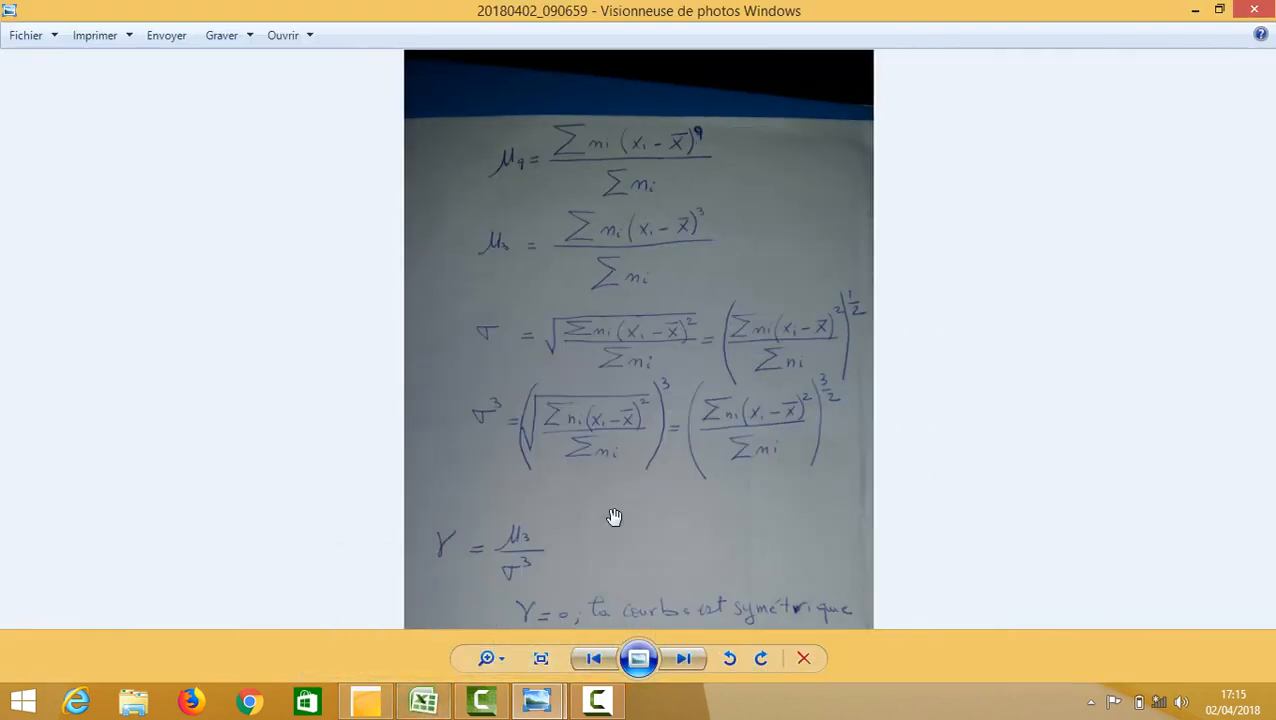
pyautogui.click(428, 704)
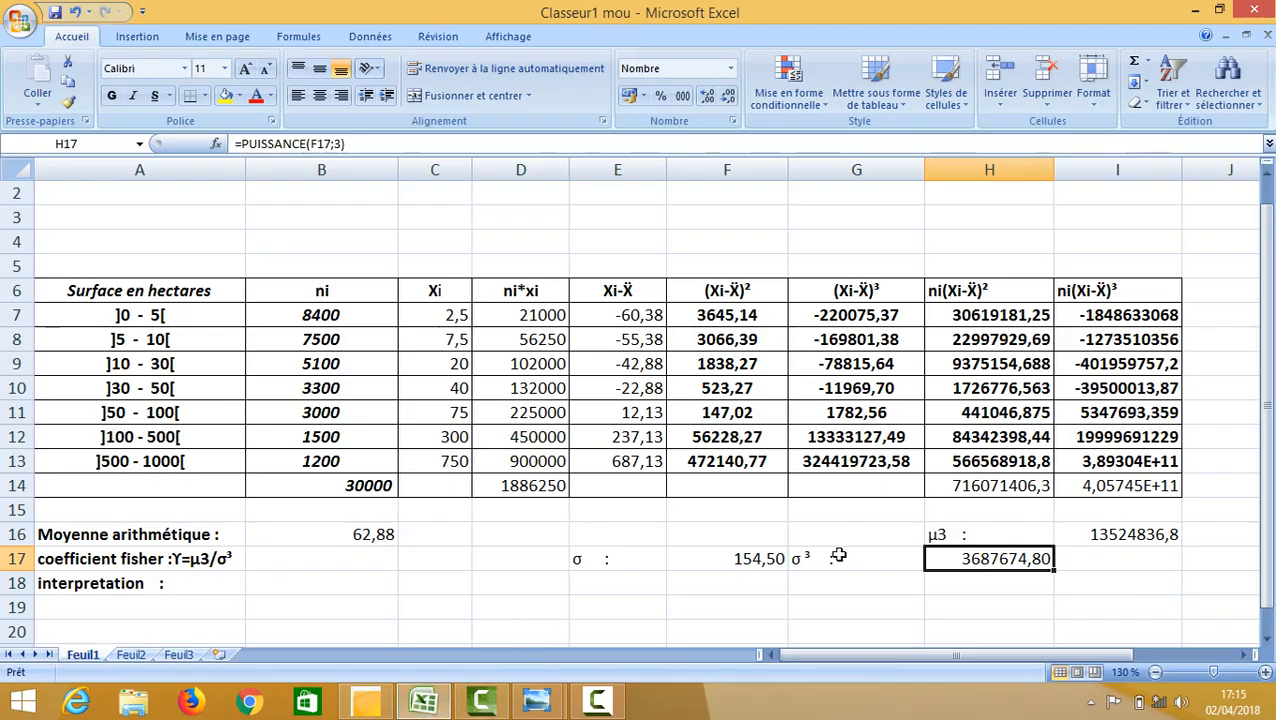
pyautogui.click(300, 561)
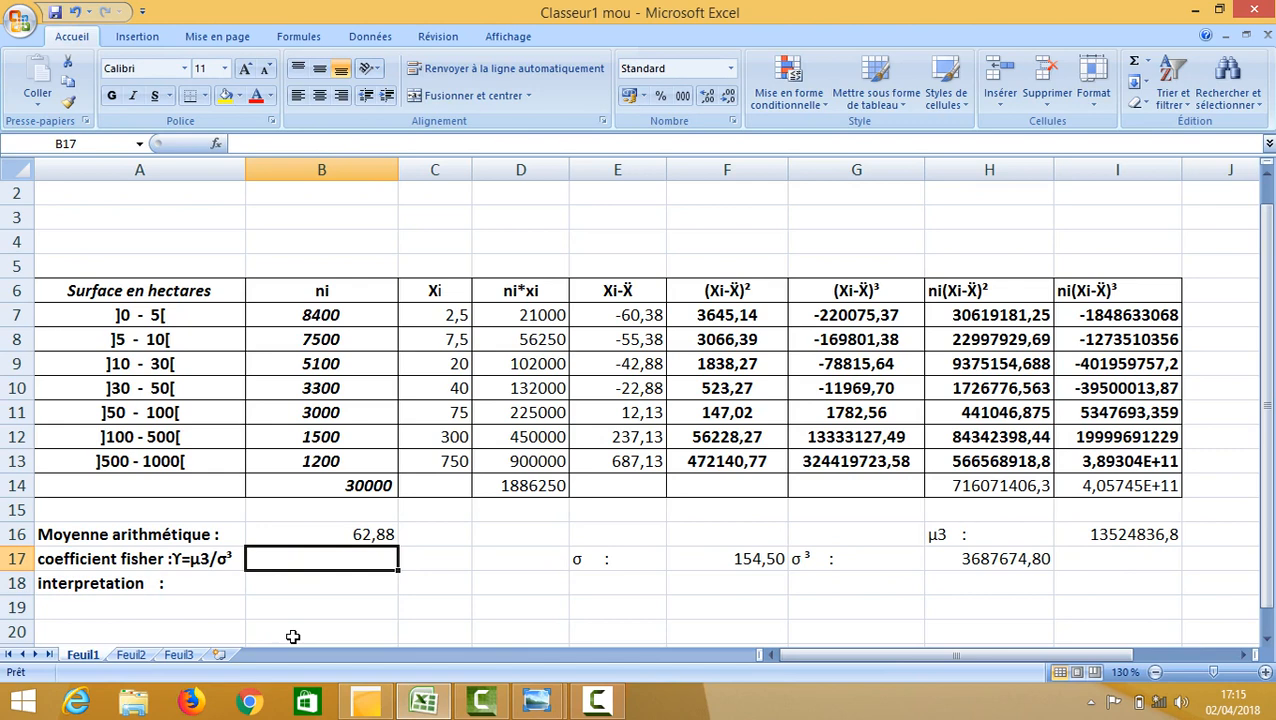
pyautogui.write('=')
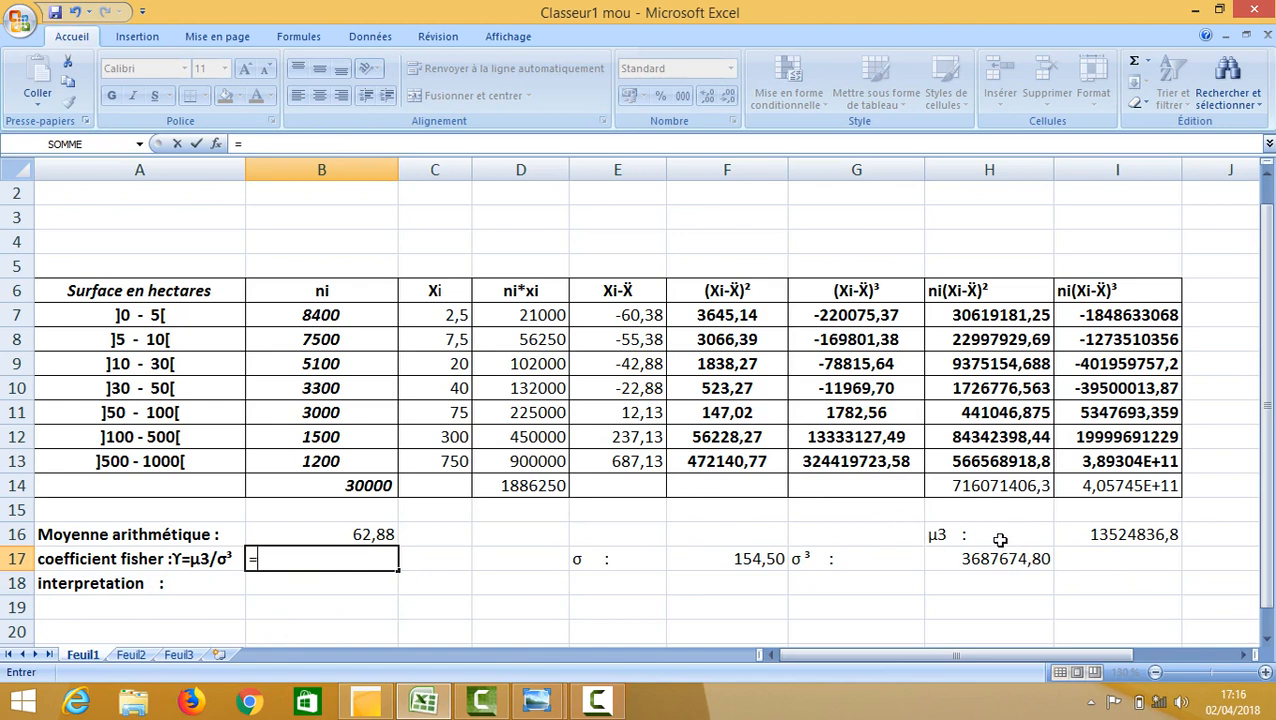
pyautogui.click(1098, 535)
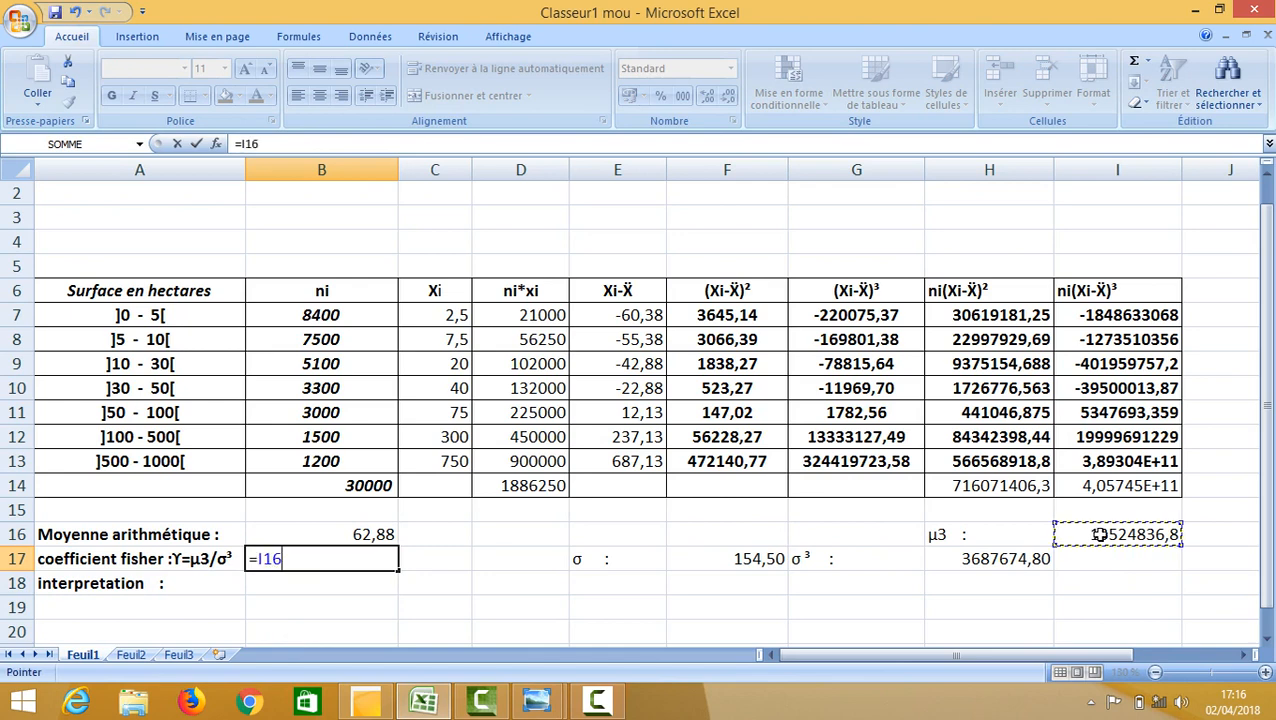
pyautogui.write('/')
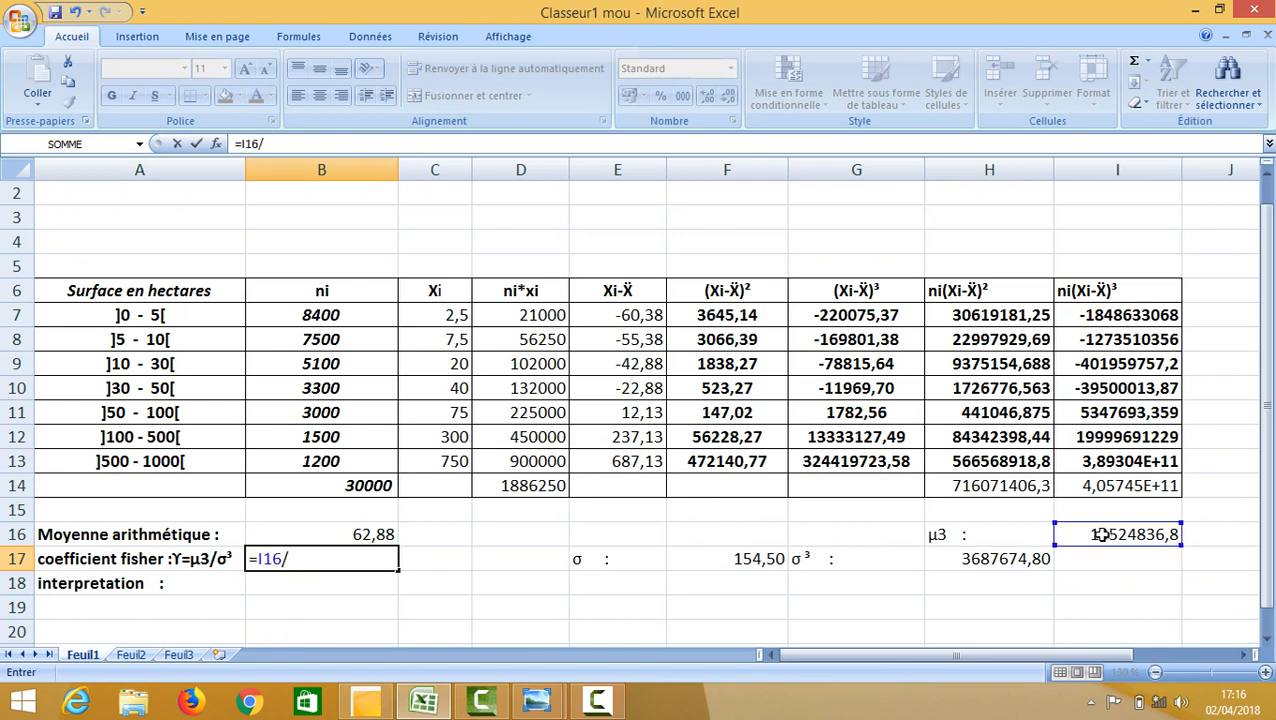
pyautogui.click(969, 558)
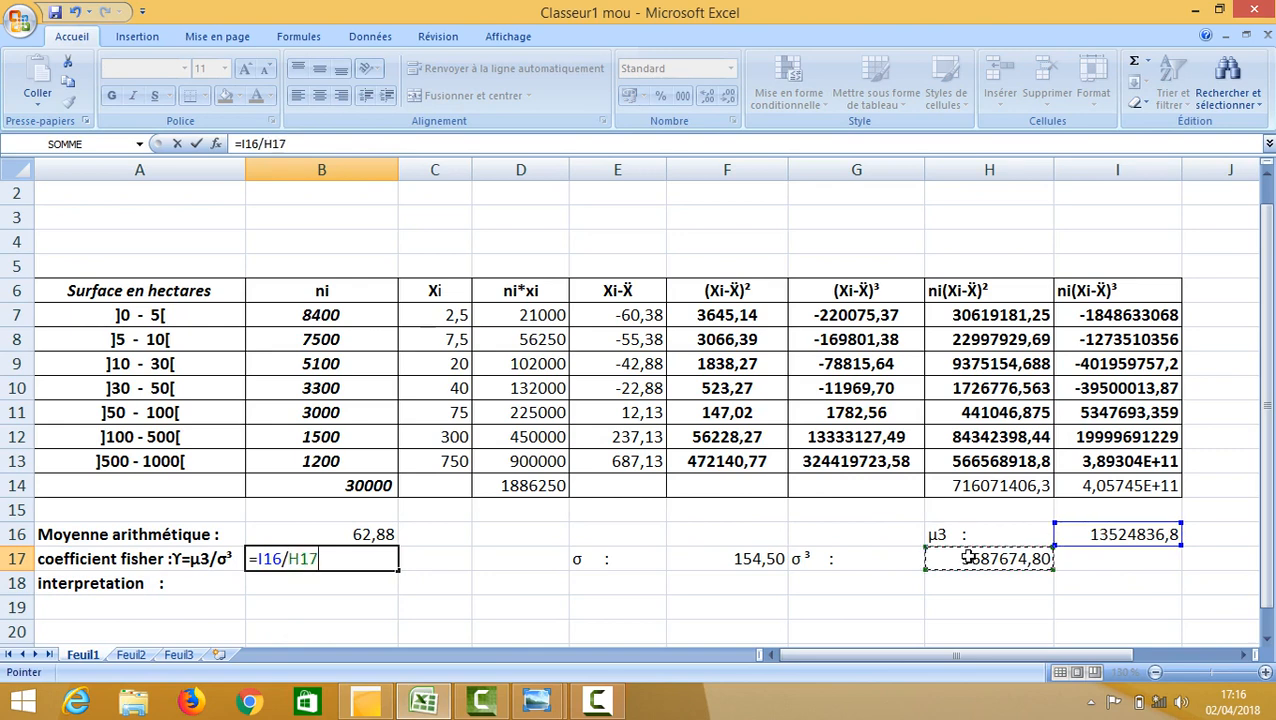
pyautogui.press('Return')
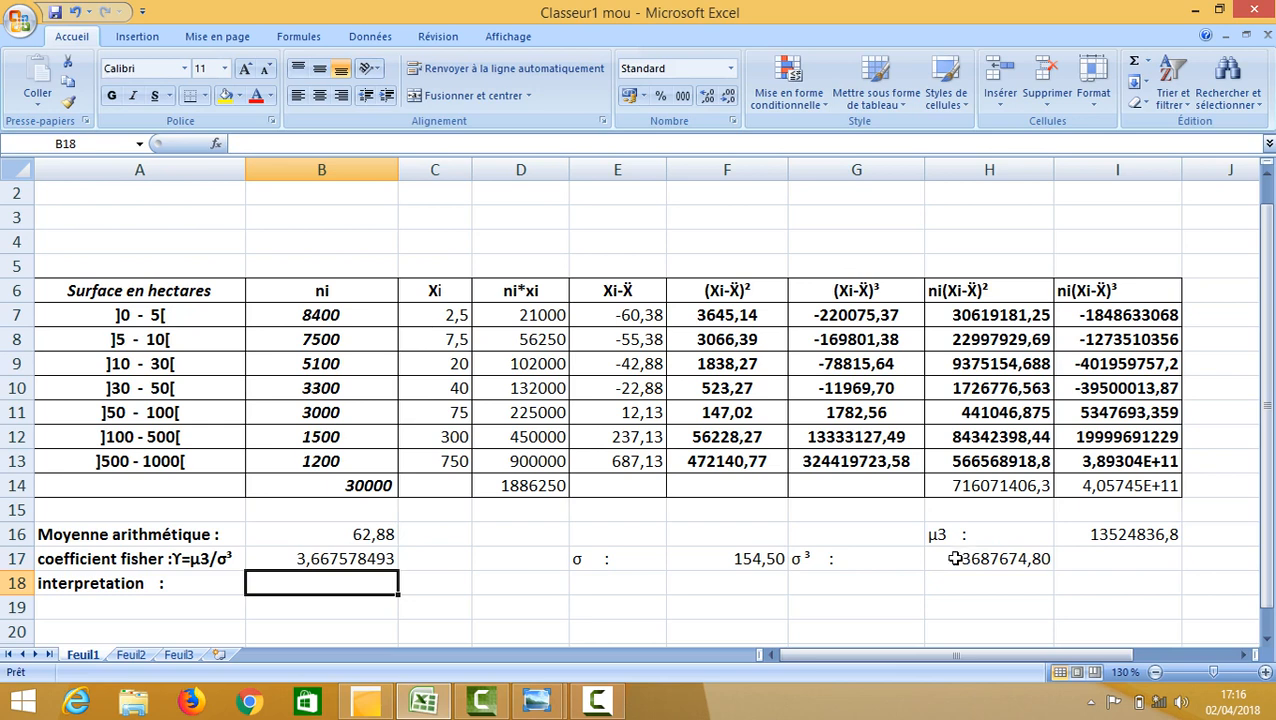
# Step: Show the Fisher coefficient in B17 with two decimals
pyautogui.click(348, 563)
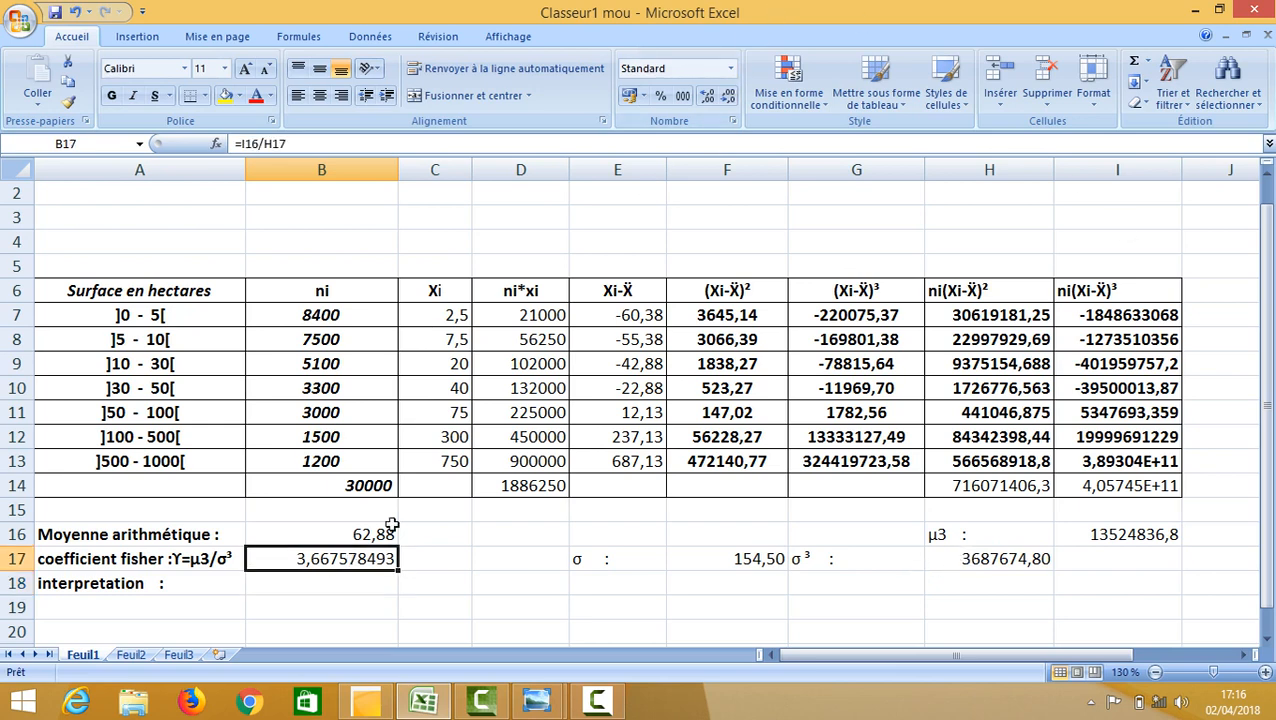
pyautogui.click(731, 102)
pyautogui.click(731, 102)
pyautogui.click(731, 102)
pyautogui.click(731, 102)
pyautogui.click(731, 102)
pyautogui.click(731, 102)
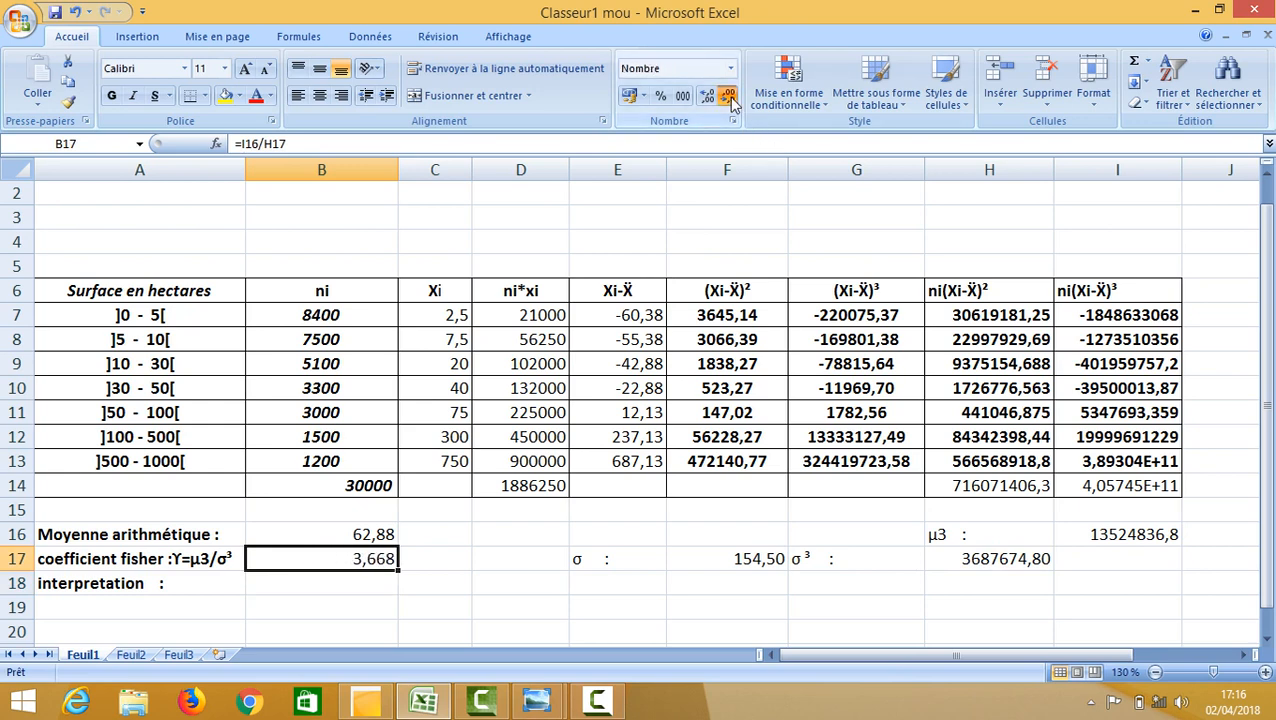
pyautogui.click(731, 102)
# Step: Examine the interpretation rules for the sign of γ in photo 20180402_090659 in Windows Photo Viewer
pyautogui.moveTo(537, 700)
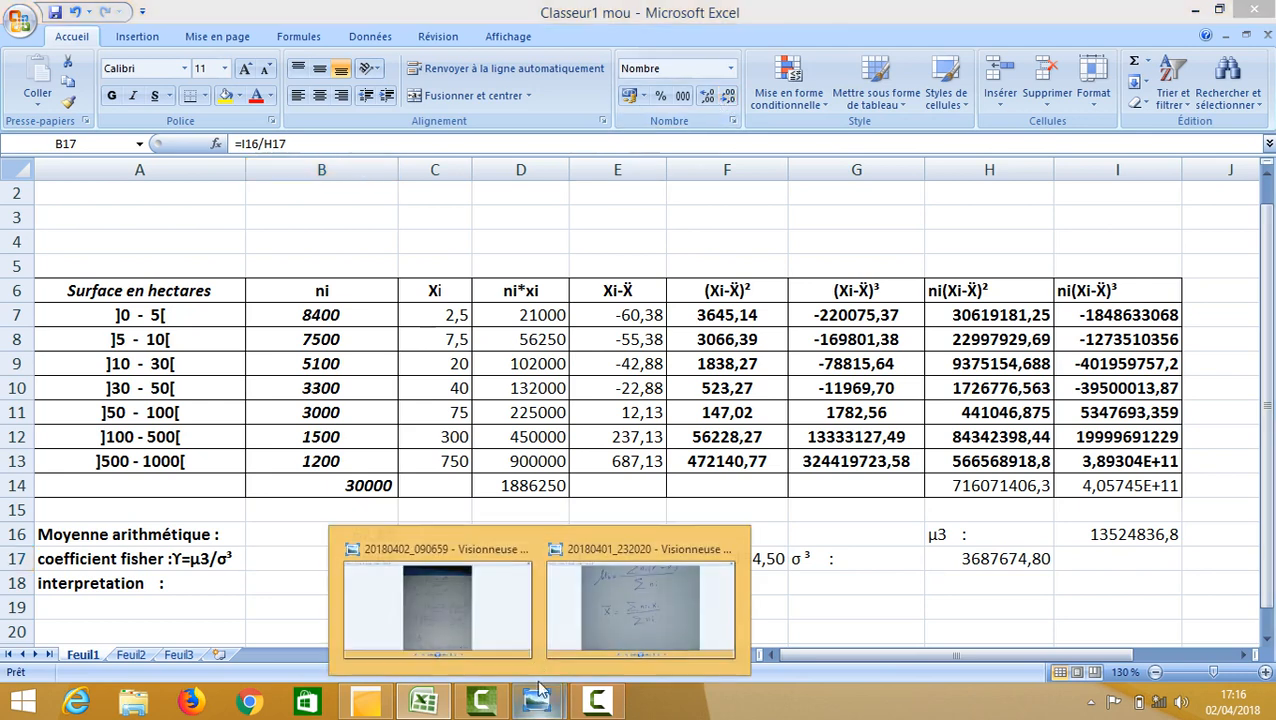
pyautogui.click(476, 607)
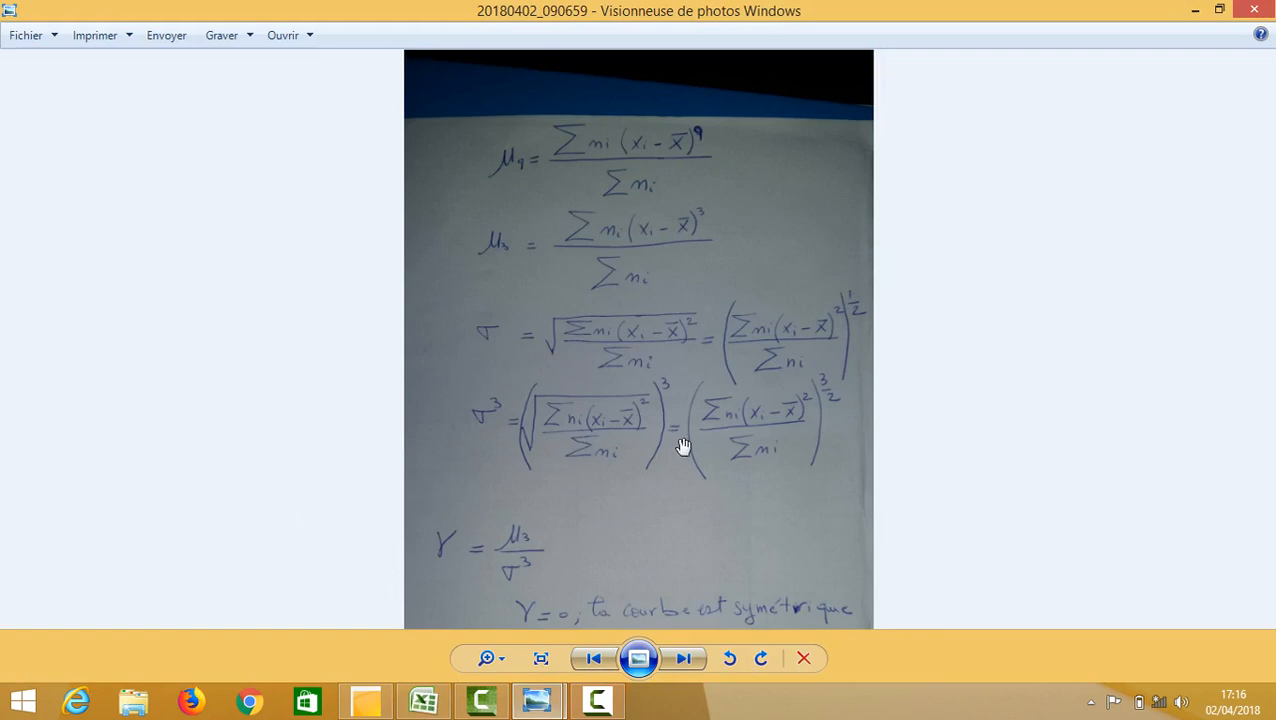
pyautogui.moveTo(683, 407); pyautogui.dragTo(689, 219)
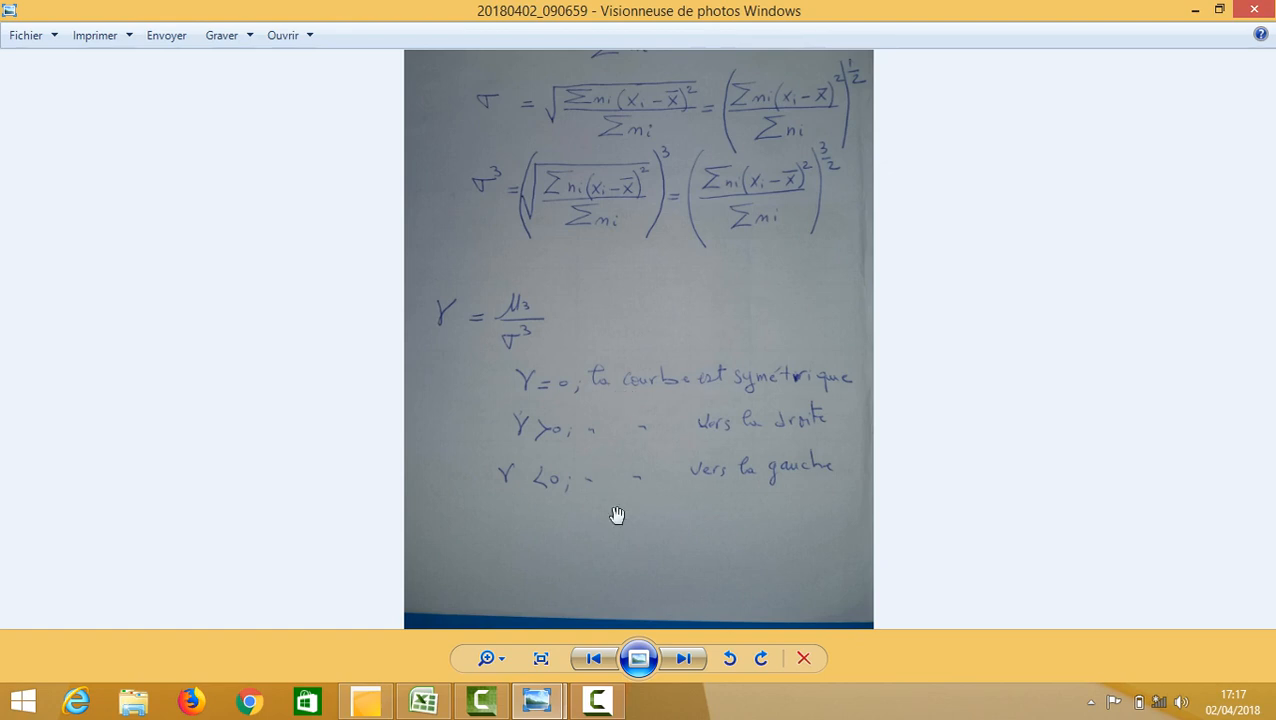
pyautogui.click(597, 700)
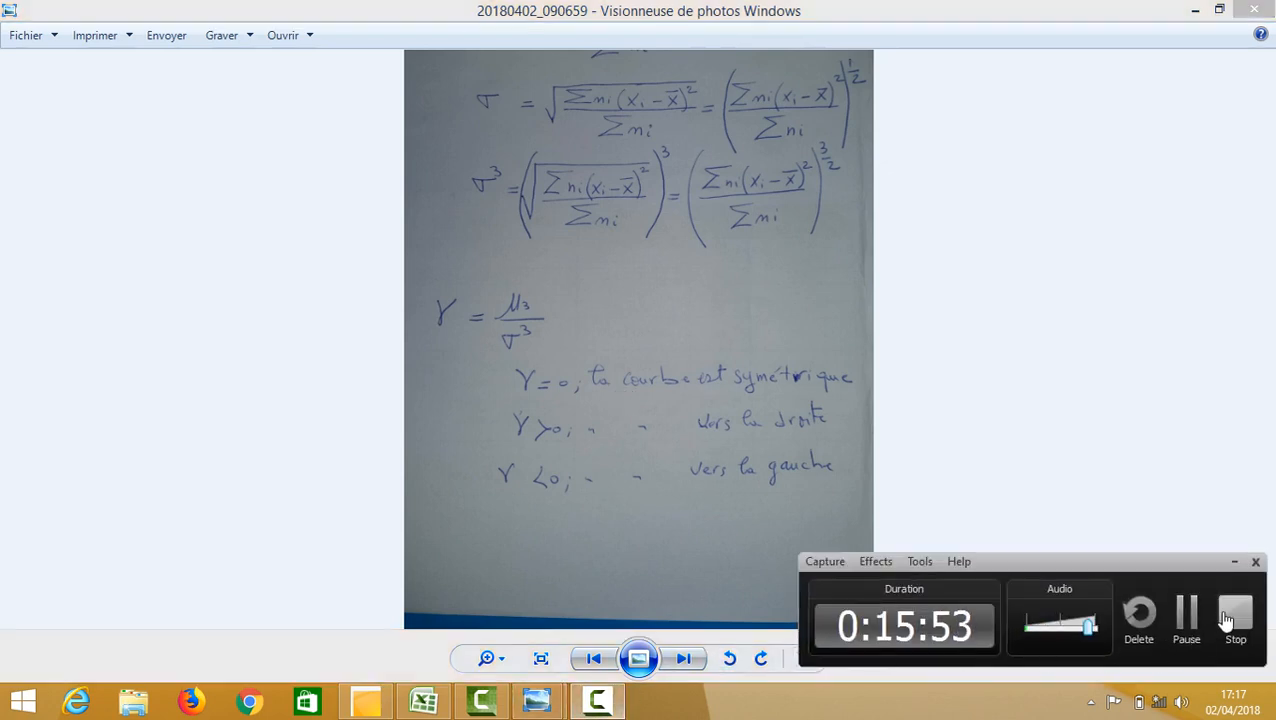